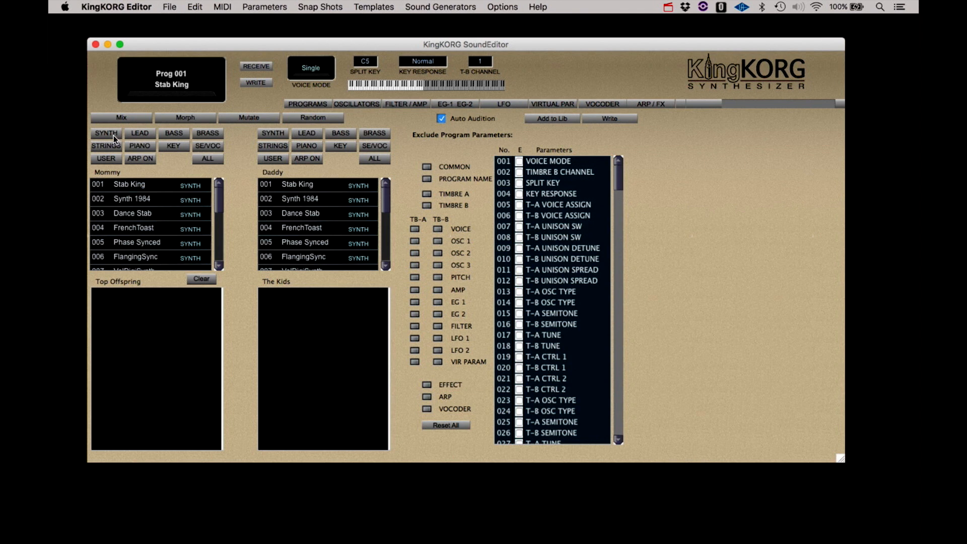
- Show all programs in the Mommy list, then pick 001 Stab King as Mommy and 005 Phase Synced as Daddy
{"action": "left_click", "coordinate": [140, 134]}
{"action": "left_click", "coordinate": [142, 159]}
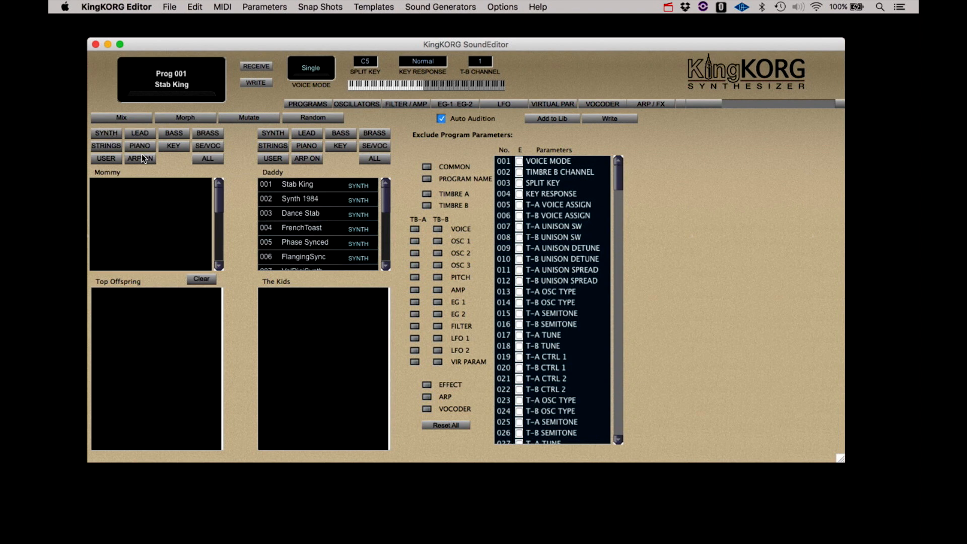
{"action": "left_click", "coordinate": [213, 160]}
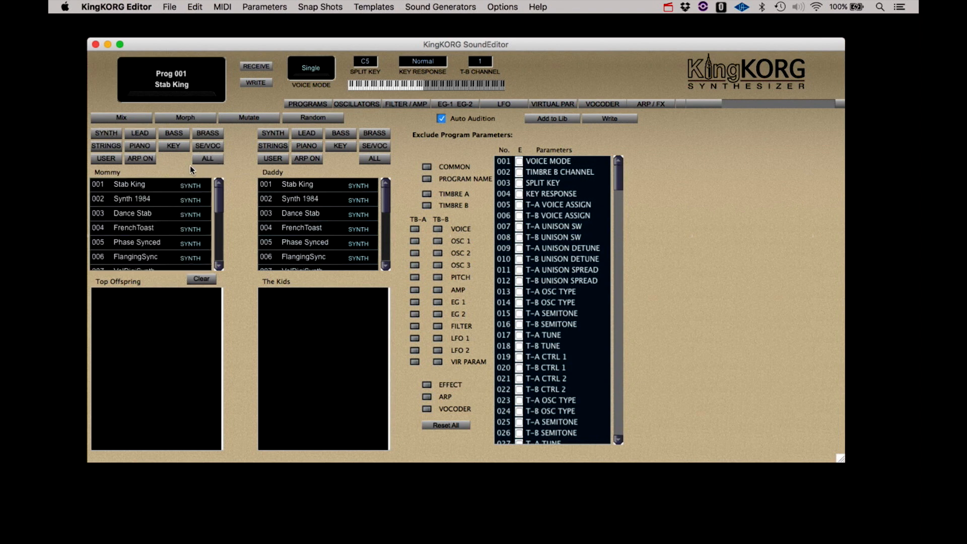
{"action": "left_click", "coordinate": [127, 186]}
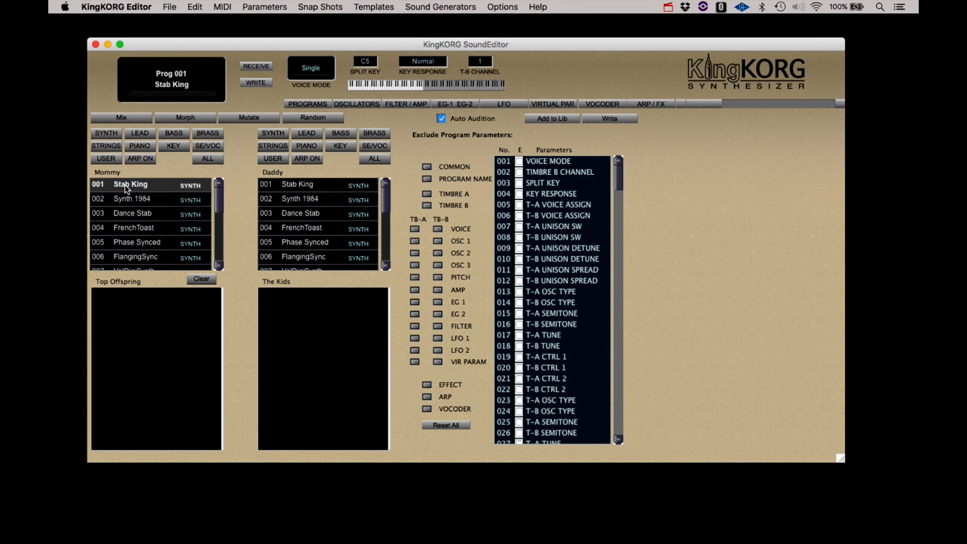
{"action": "left_click", "coordinate": [305, 246]}
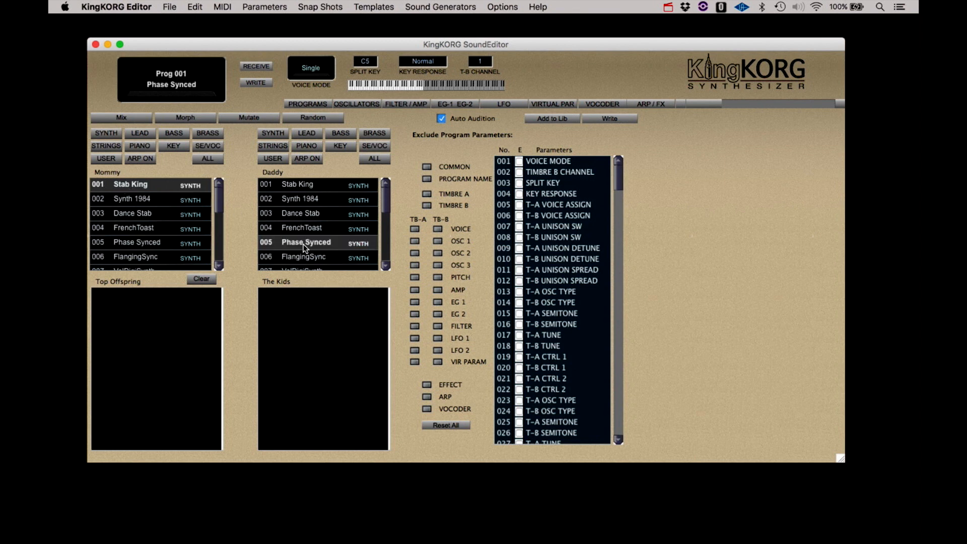
- Mix Stab King with Phase Synced, regenerating The Kids litter nine more times
{"action": "left_click", "coordinate": [135, 116]}
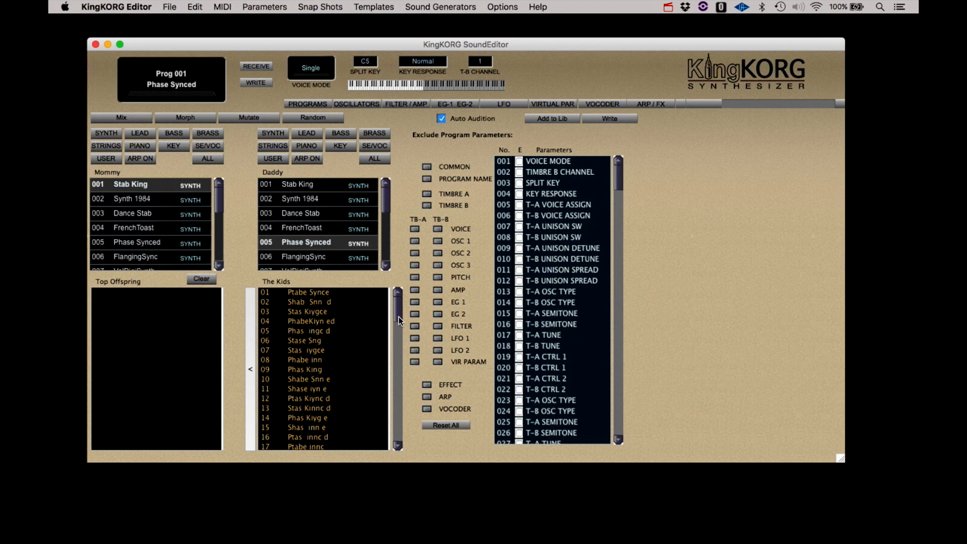
{"action": "mouse_move", "coordinate": [398, 316]}
{"action": "left_mouse_down"}
{"action": "mouse_move", "coordinate": [392, 456]}
{"action": "mouse_move", "coordinate": [396, 300]}
{"action": "left_mouse_up"}
{"action": "left_click", "coordinate": [128, 115]}
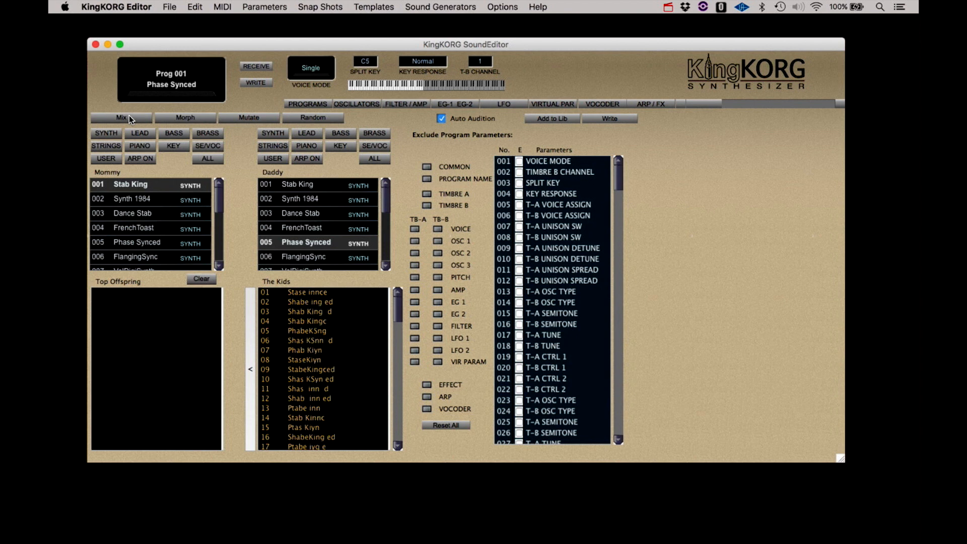
{"action": "left_click", "coordinate": [129, 116]}
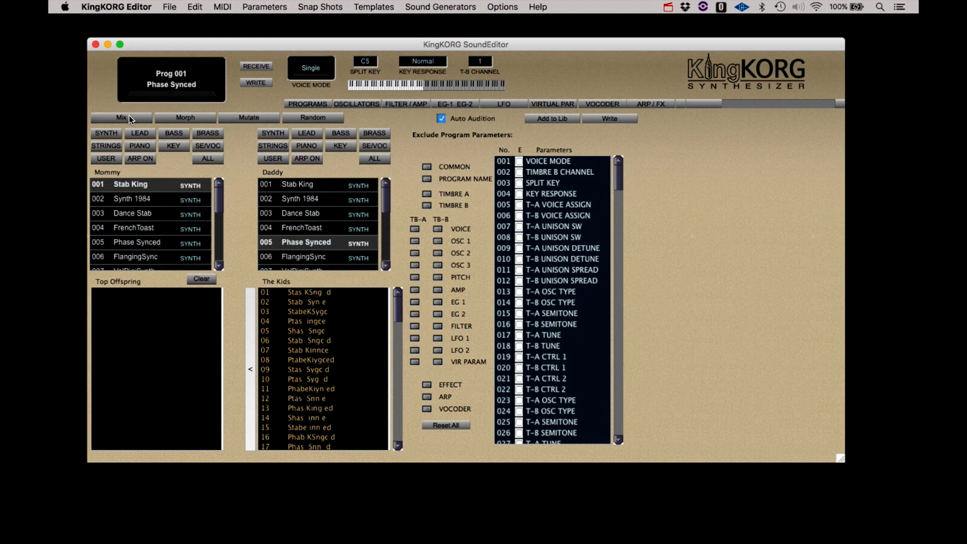
{"action": "left_click", "coordinate": [129, 115]}
{"action": "left_click", "coordinate": [129, 116]}
{"action": "left_click", "coordinate": [129, 116]}
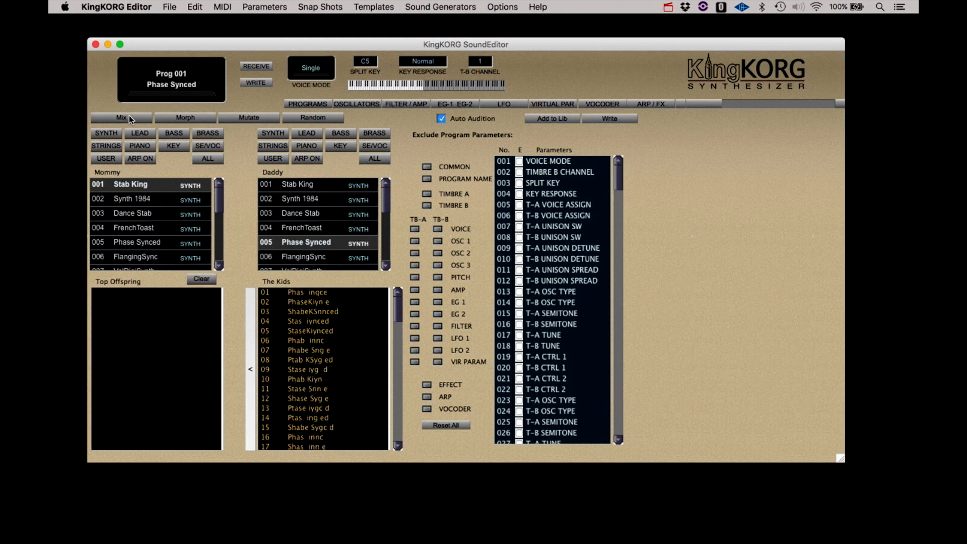
{"action": "left_click", "coordinate": [129, 116]}
{"action": "left_click", "coordinate": [129, 116]}
{"action": "left_click", "coordinate": [129, 116]}
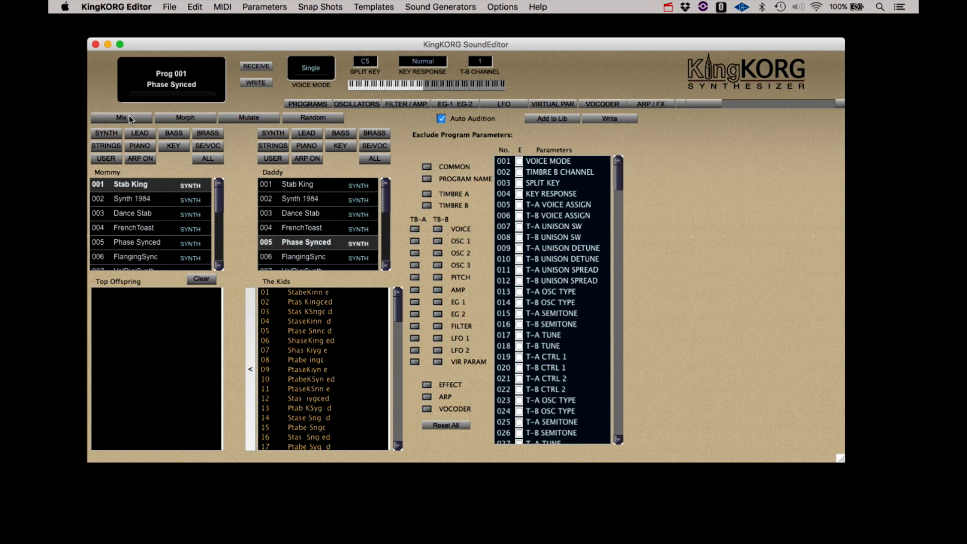
{"action": "left_click", "coordinate": [129, 116]}
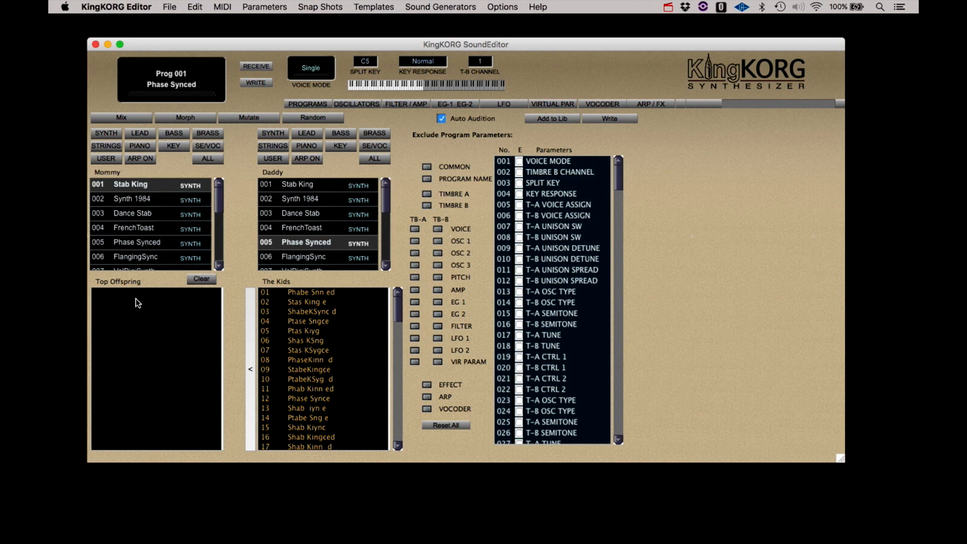
- Audition kid 01 Phabe Snn ed, add it to Top Offspring, then audition kid 07
{"action": "left_click", "coordinate": [307, 294]}
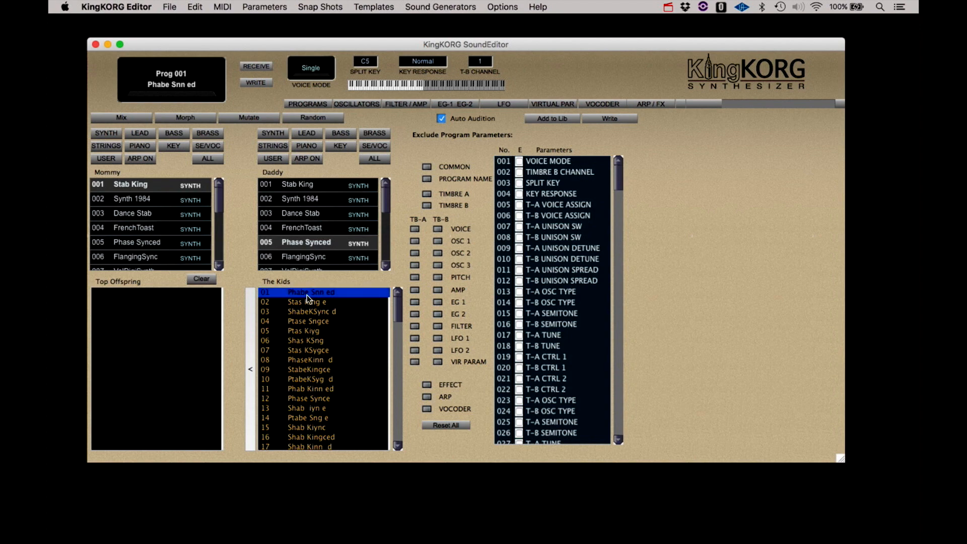
{"action": "left_click", "coordinate": [252, 352]}
{"action": "left_click", "coordinate": [289, 352]}
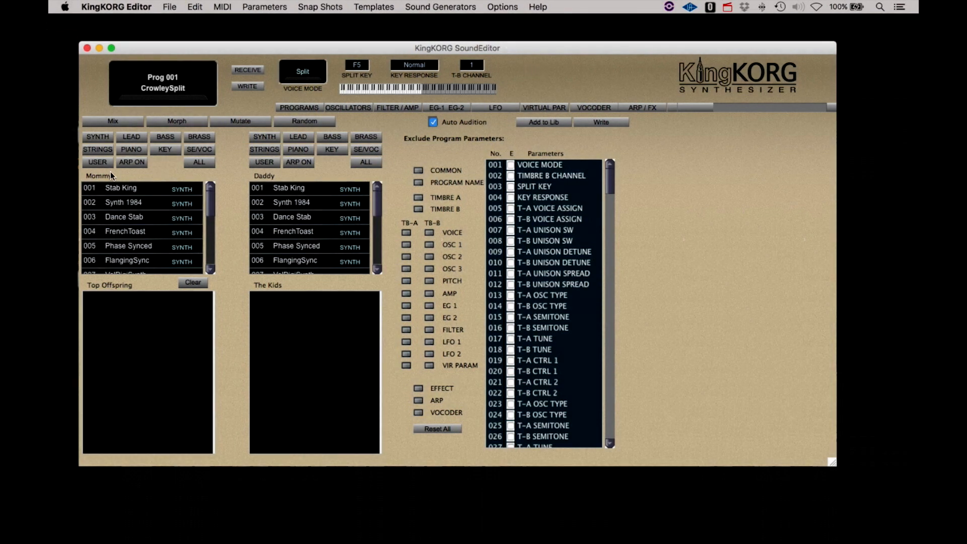
- Set Phase Synced as Mommy and, after trying Synth Ranger, 012 Synth 1999 as Daddy, then Mix
{"action": "left_click", "coordinate": [141, 248]}
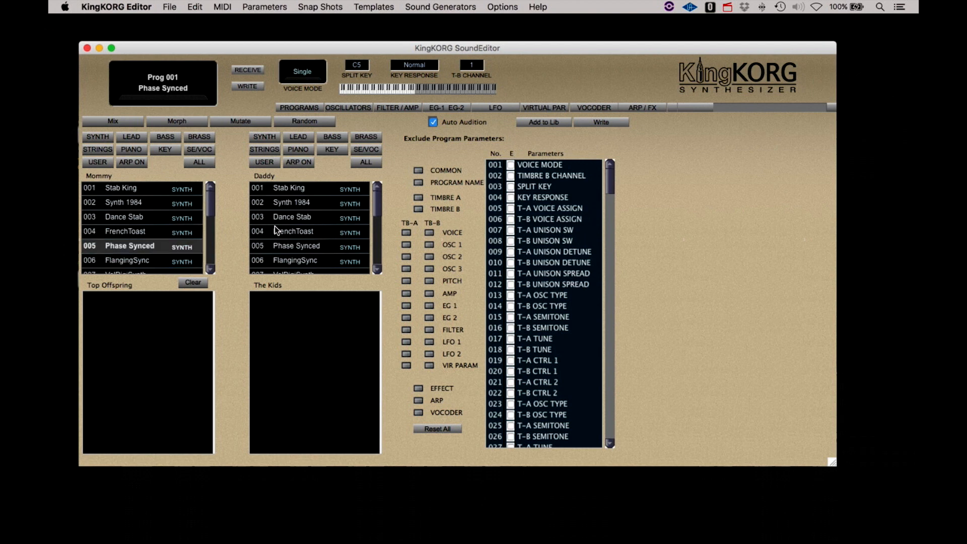
{"action": "scroll", "coordinate": [287, 234], "scroll_direction": "down", "scroll_amount": 3}
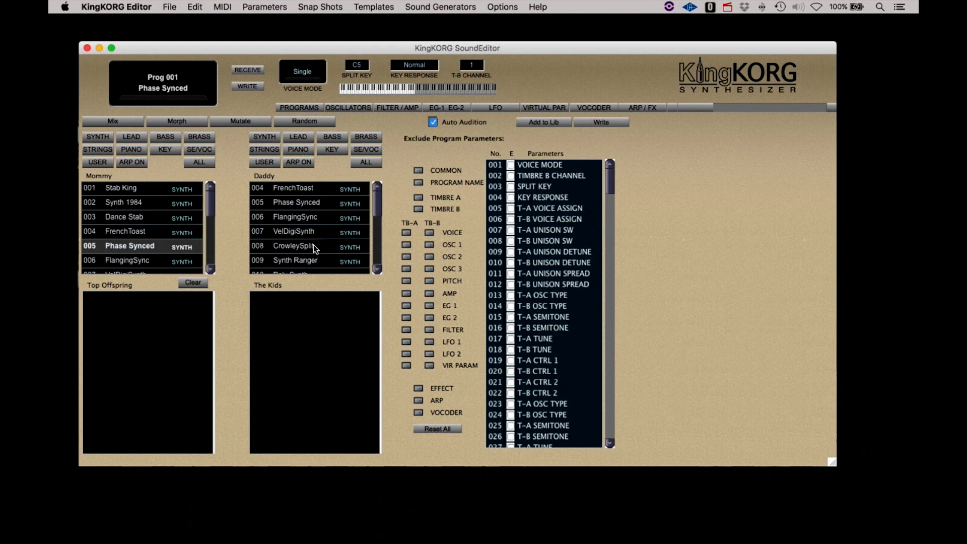
{"action": "left_click", "coordinate": [308, 262]}
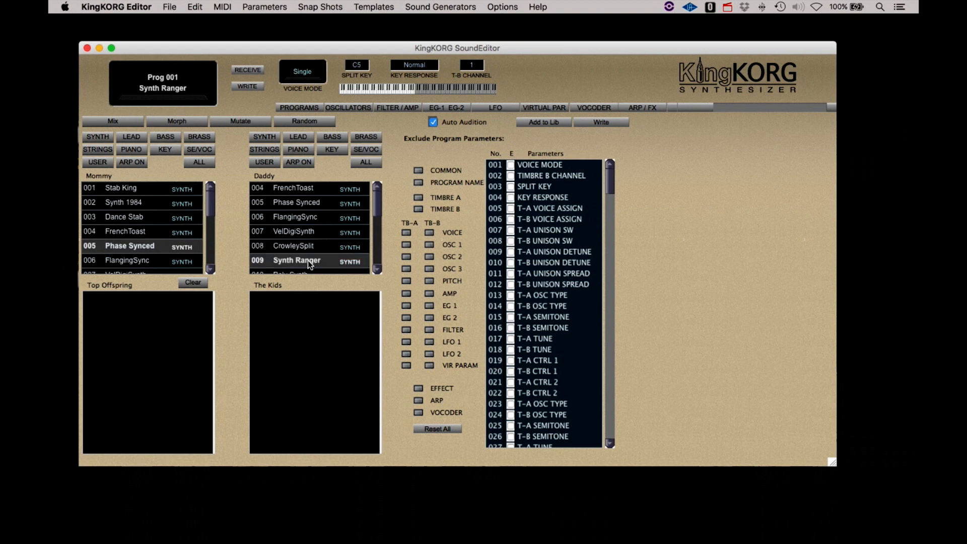
{"action": "left_click", "coordinate": [144, 248]}
{"action": "left_click", "coordinate": [280, 260]}
{"action": "scroll", "coordinate": [299, 230], "scroll_direction": "down", "scroll_amount": 4}
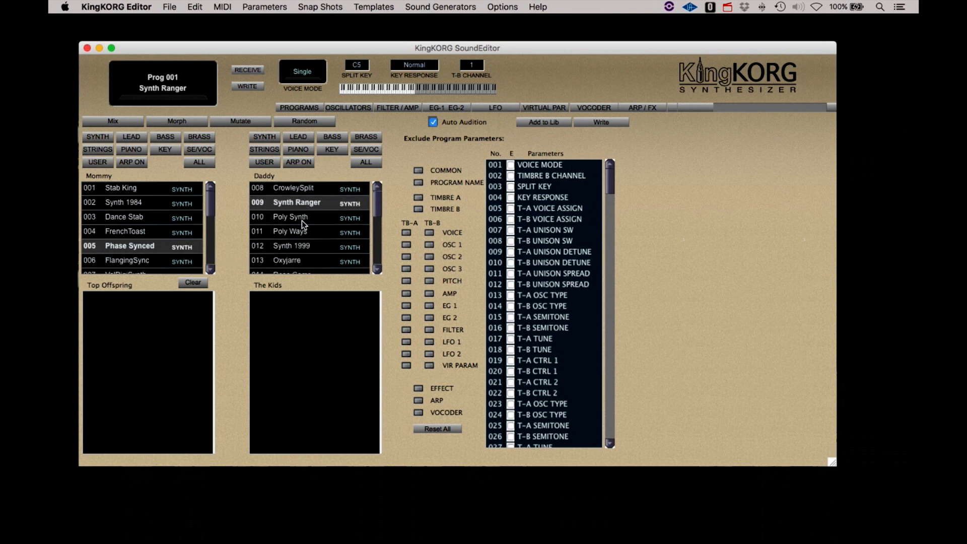
{"action": "left_click", "coordinate": [299, 247]}
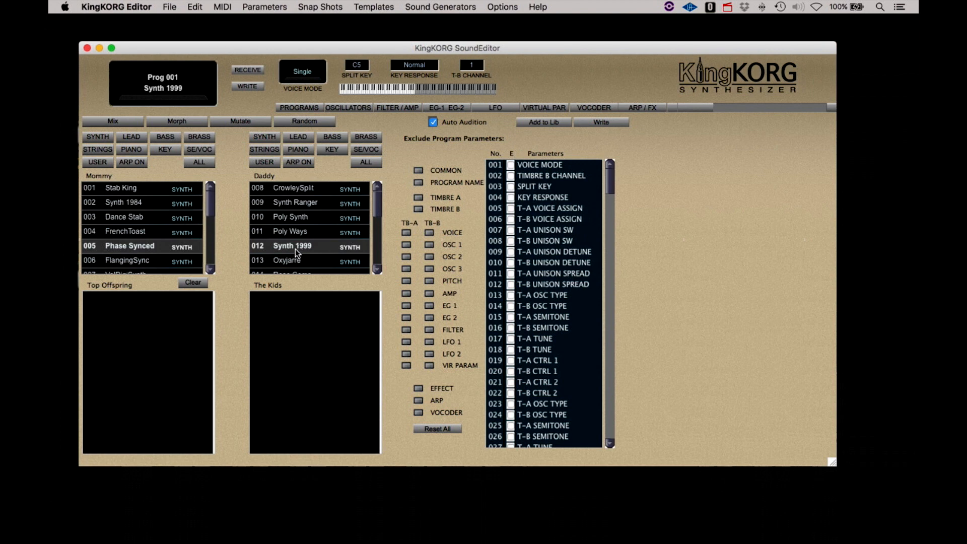
{"action": "left_click", "coordinate": [145, 245]}
{"action": "left_click", "coordinate": [127, 122]}
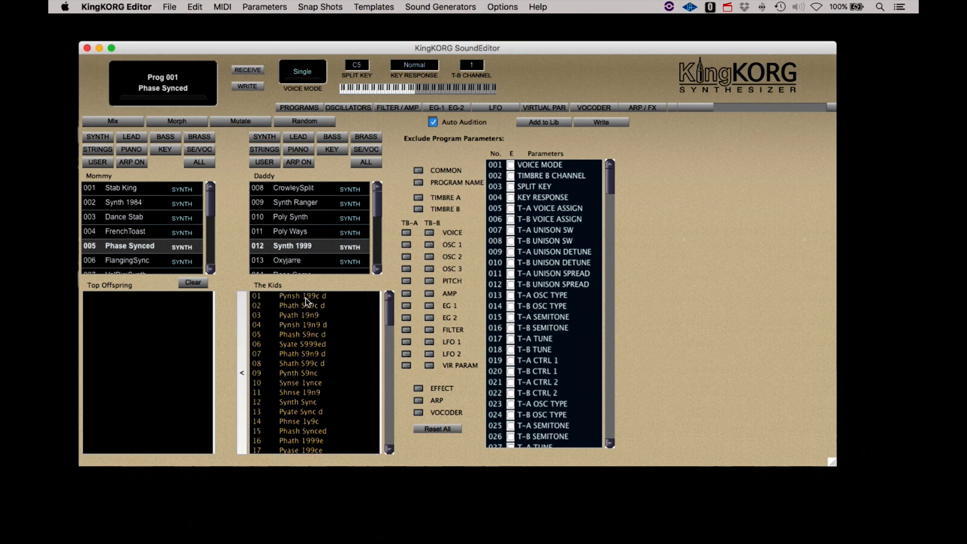
- Compare kid 01 Pynsh 199c d against both parents and add it to Top Offspring
{"action": "left_click", "coordinate": [304, 297]}
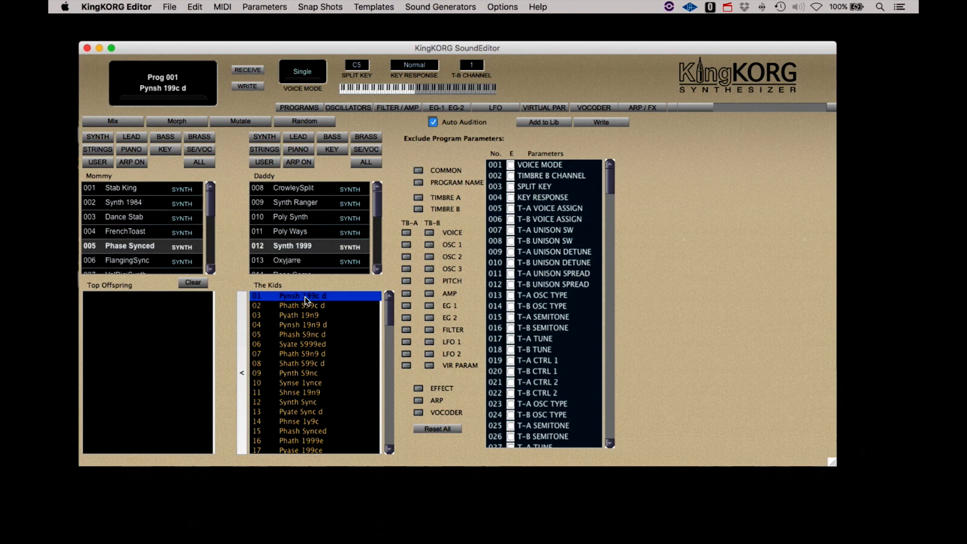
{"action": "left_click", "coordinate": [280, 246]}
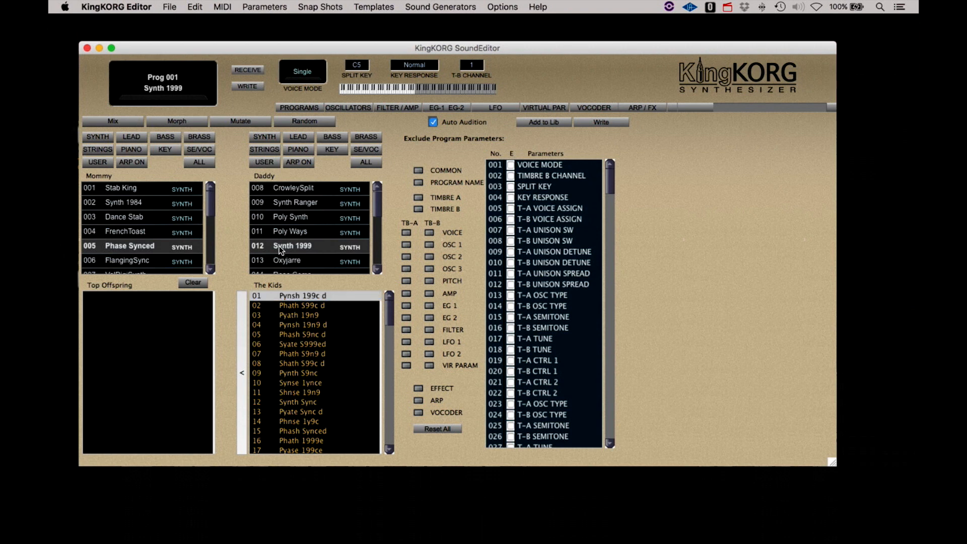
{"action": "left_click", "coordinate": [147, 245]}
{"action": "left_click", "coordinate": [291, 297]}
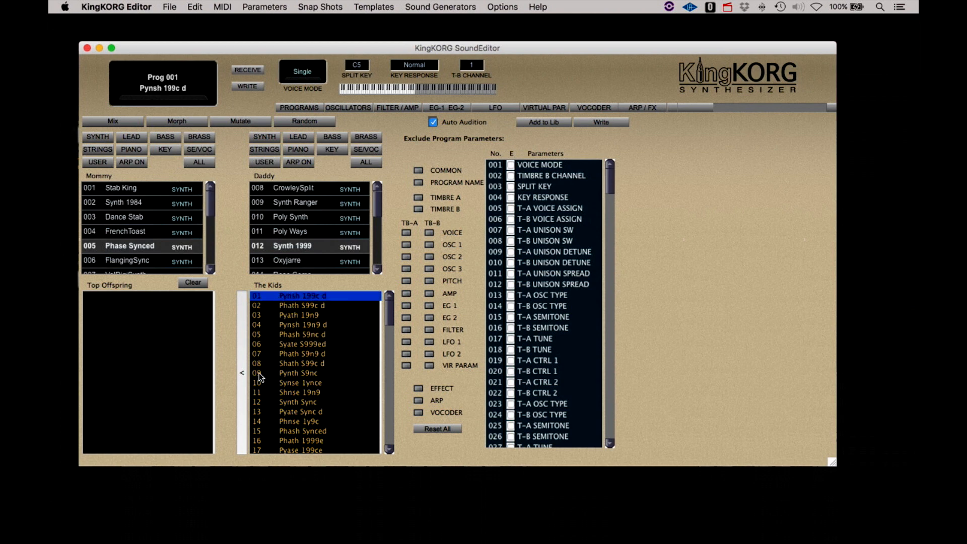
{"action": "left_click", "coordinate": [240, 373]}
- Audition kids 02–05 and add Pyath 19n9 and Phash S9nc d to Top Offspring
{"action": "left_click", "coordinate": [301, 313]}
{"action": "left_click", "coordinate": [299, 308]}
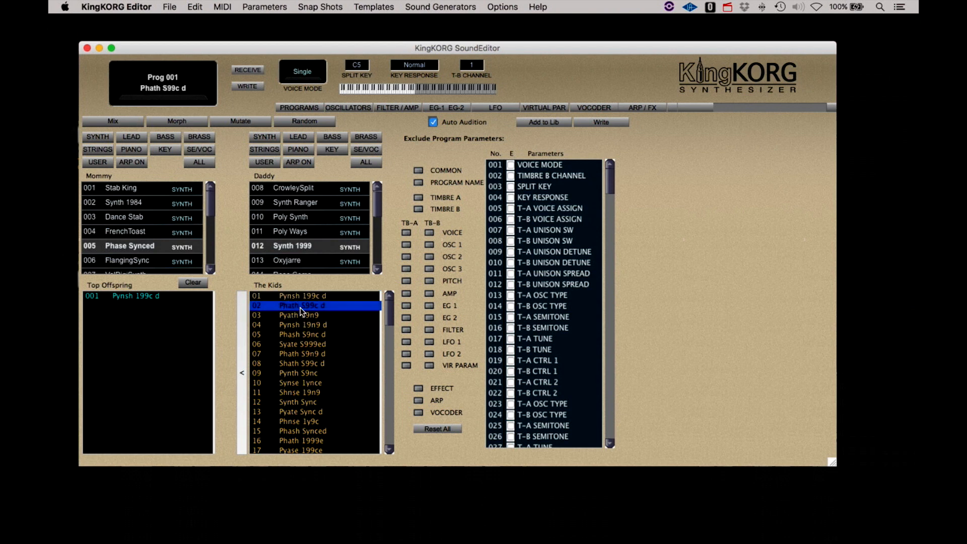
{"action": "left_click", "coordinate": [300, 316]}
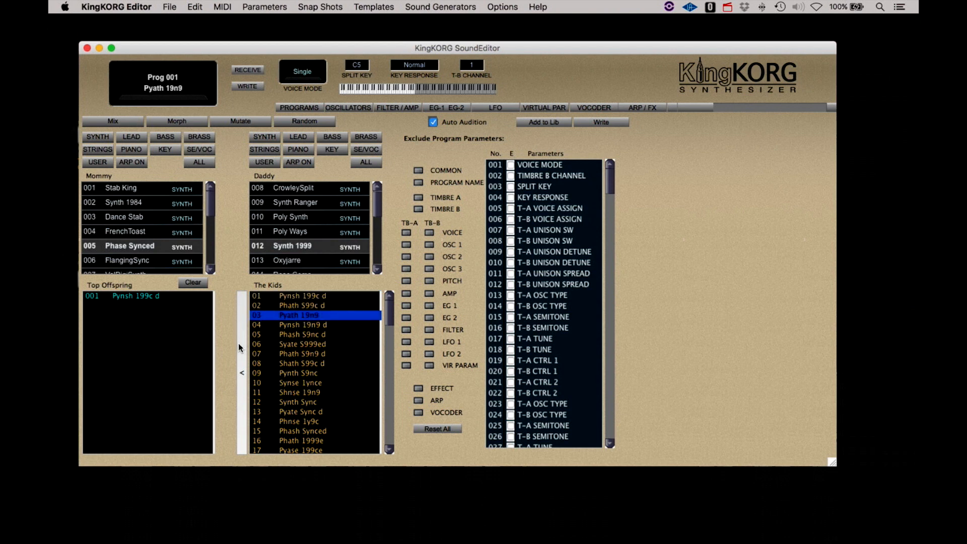
{"action": "left_click", "coordinate": [241, 347]}
{"action": "left_click", "coordinate": [295, 327]}
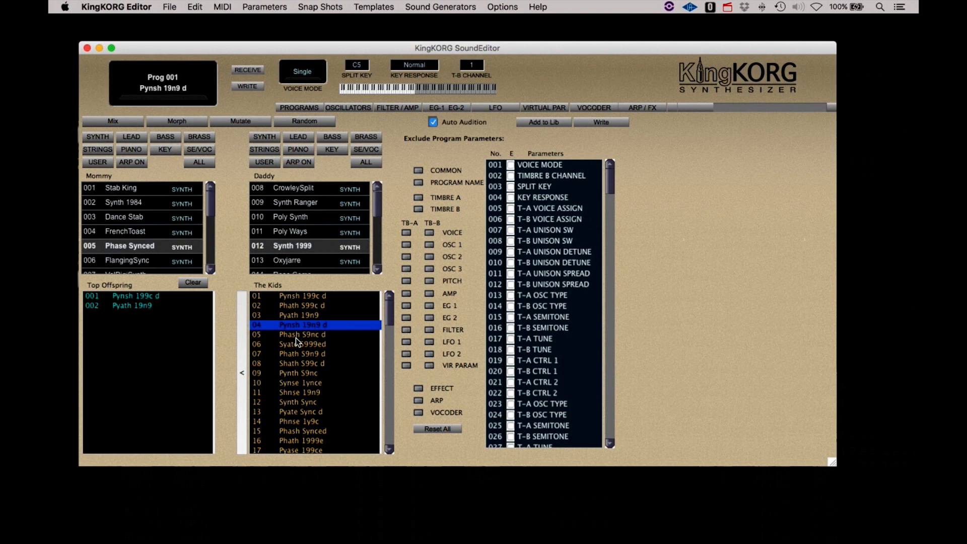
{"action": "left_click", "coordinate": [295, 336]}
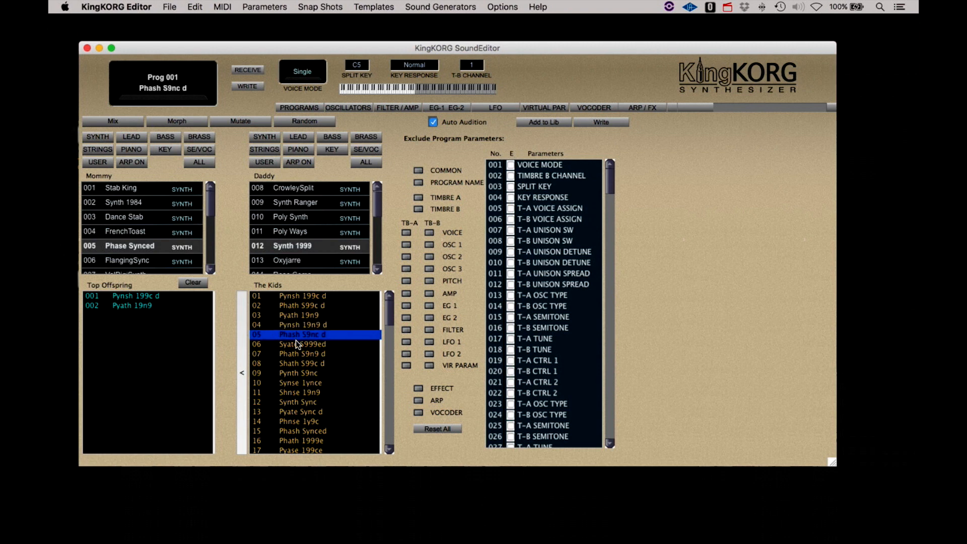
{"action": "left_click", "coordinate": [243, 379]}
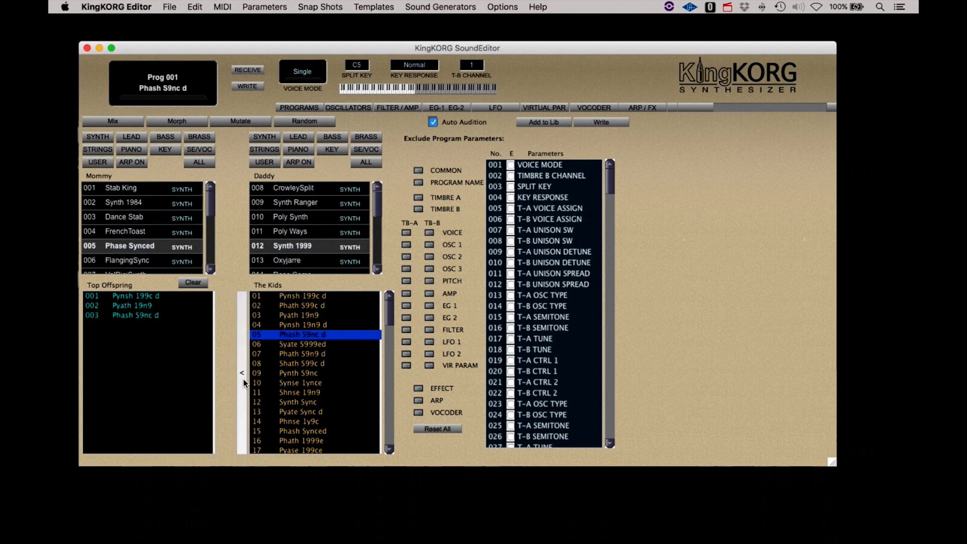
- Audition kids 06 through 10 in The Kids list
{"action": "left_click", "coordinate": [306, 354]}
{"action": "left_click", "coordinate": [305, 346]}
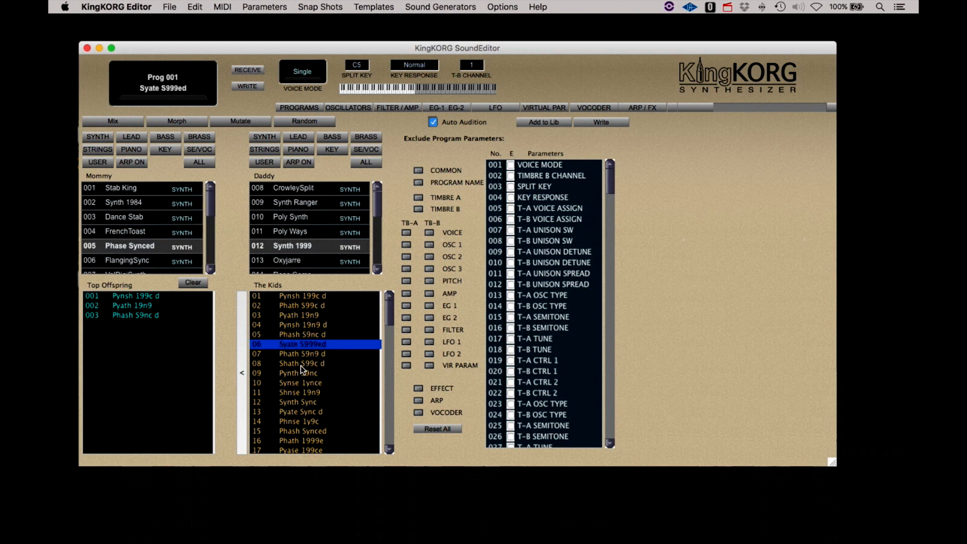
{"action": "left_click", "coordinate": [303, 364]}
{"action": "left_click", "coordinate": [301, 347]}
{"action": "left_click", "coordinate": [295, 364]}
{"action": "left_click", "coordinate": [295, 374]}
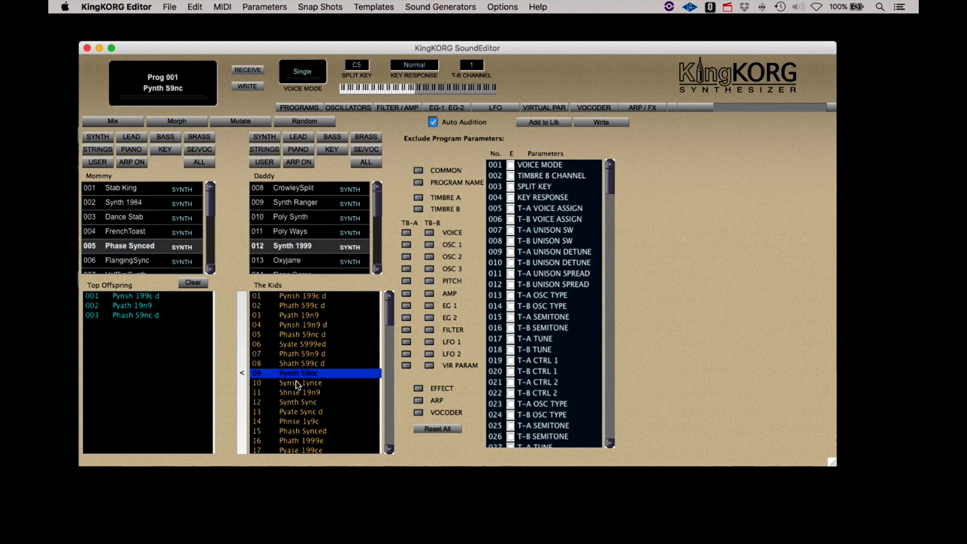
{"action": "left_click", "coordinate": [295, 382]}
- Audition kids further down the list, from kid 13 to Synsh 1ync, then Mix a fresh batch
{"action": "scroll", "coordinate": [295, 381], "scroll_direction": "down", "scroll_amount": 3}
{"action": "left_click", "coordinate": [295, 381]}
{"action": "left_click", "coordinate": [297, 355]}
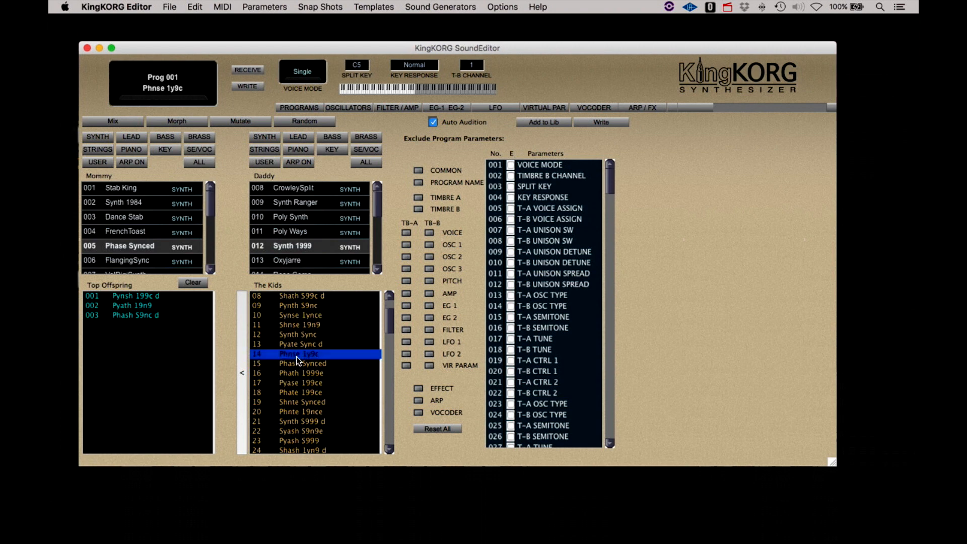
{"action": "left_click", "coordinate": [297, 346]}
{"action": "left_click", "coordinate": [298, 391]}
{"action": "left_click", "coordinate": [297, 412]}
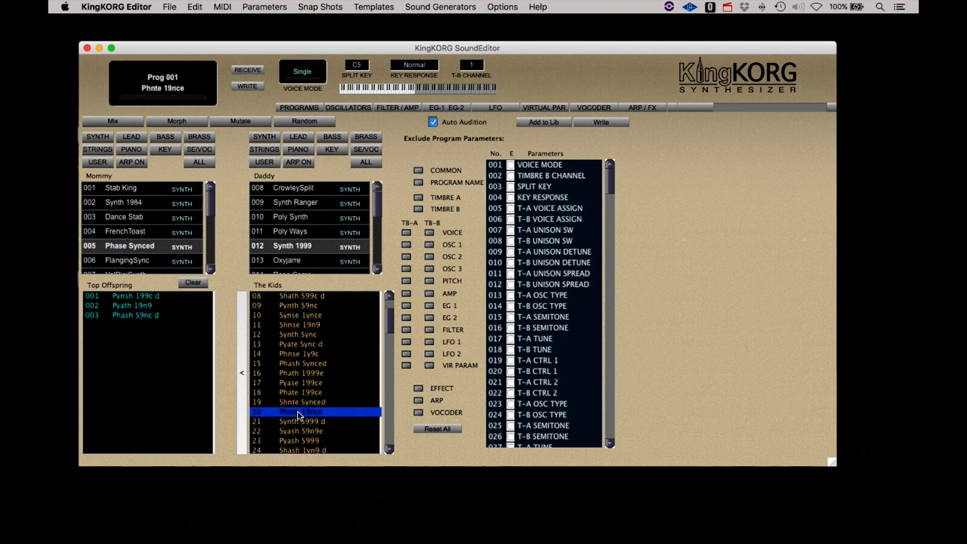
{"action": "left_click", "coordinate": [296, 396]}
{"action": "left_click", "coordinate": [296, 402]}
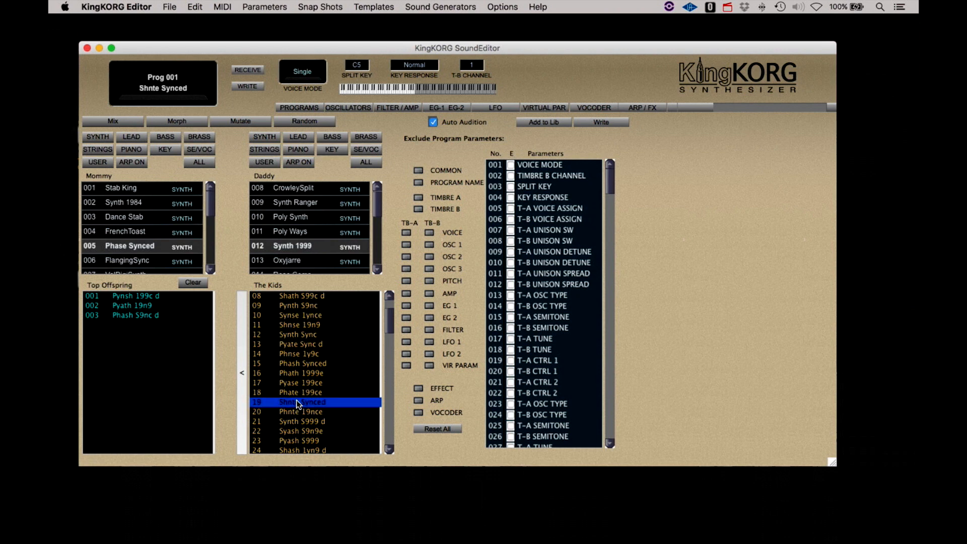
{"action": "scroll", "coordinate": [296, 400], "scroll_direction": "down", "scroll_amount": 3}
{"action": "left_click", "coordinate": [298, 402]}
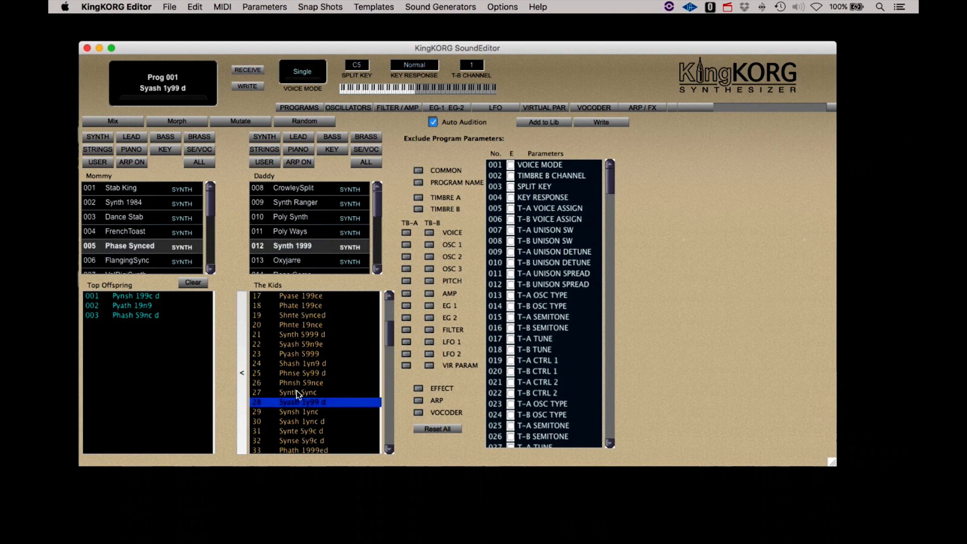
{"action": "left_click", "coordinate": [296, 411]}
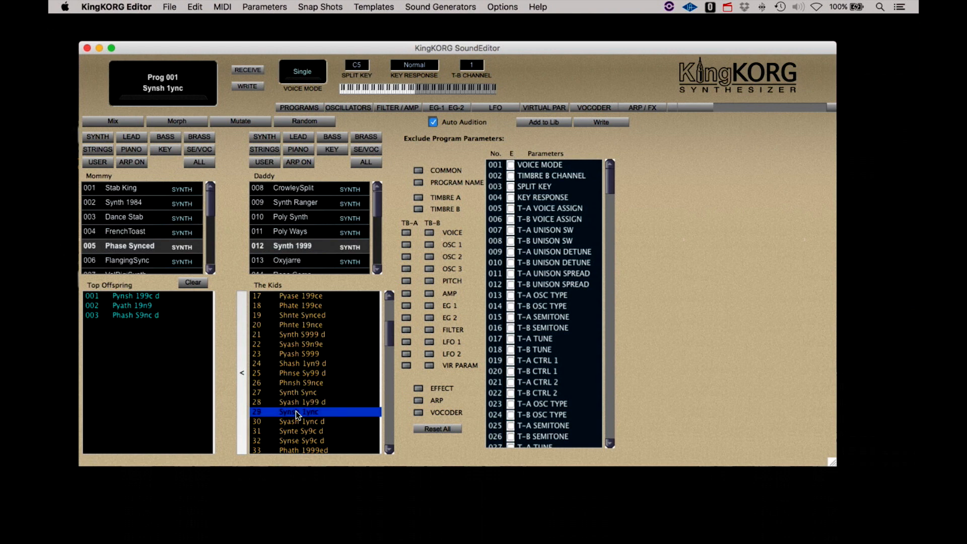
{"action": "left_click", "coordinate": [110, 122]}
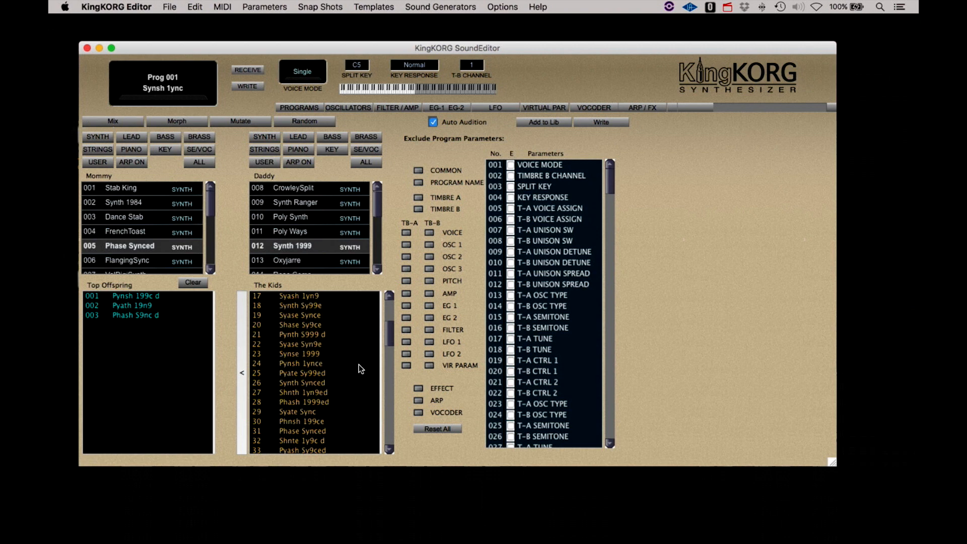
- Add Pynse 19n9 d and Pyase Sy9ce to Top Offspring after auditioning nearby kids
{"action": "scroll", "coordinate": [359, 365], "scroll_direction": "up", "scroll_amount": 5}
{"action": "left_click", "coordinate": [313, 305]}
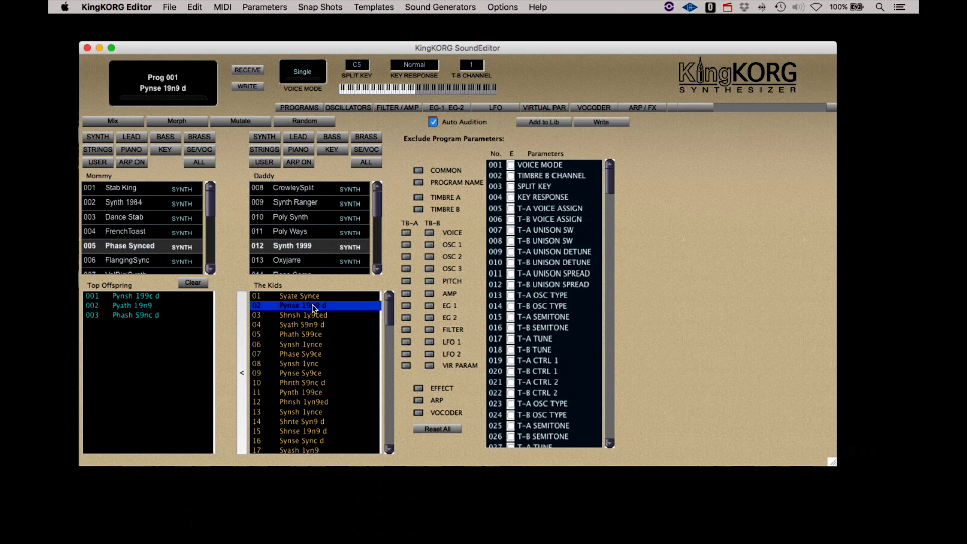
{"action": "left_click", "coordinate": [242, 353]}
{"action": "left_click", "coordinate": [293, 325]}
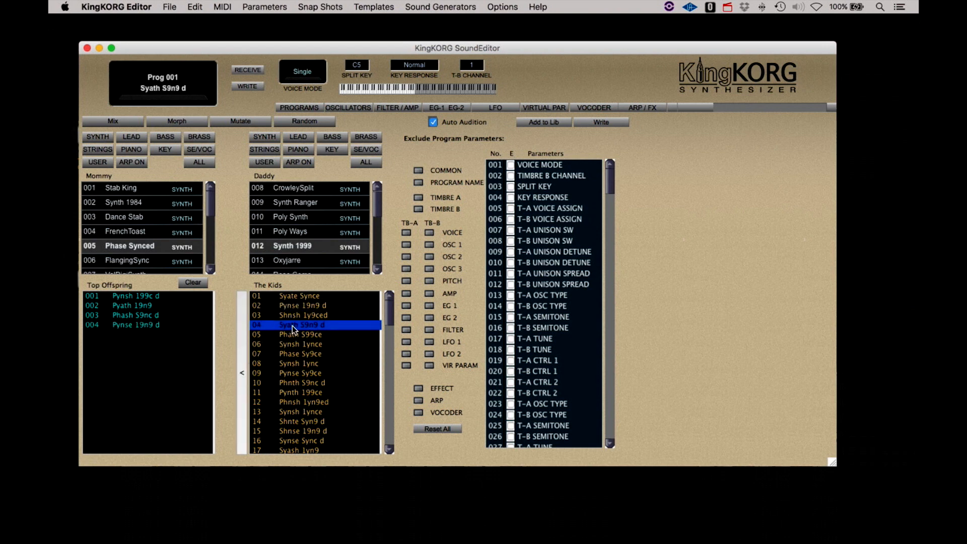
{"action": "left_click", "coordinate": [289, 431]}
{"action": "scroll", "coordinate": [311, 391], "scroll_direction": "down", "scroll_amount": 12}
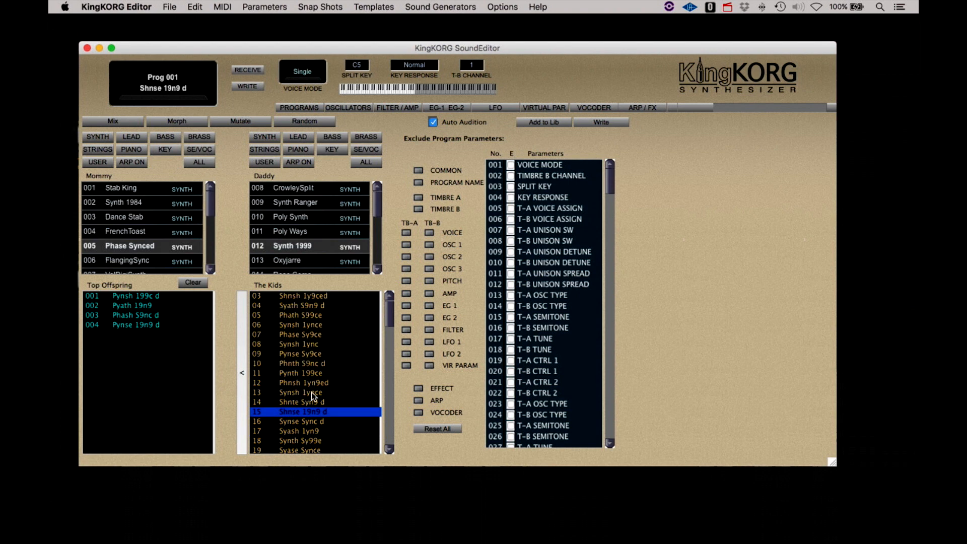
{"action": "left_click", "coordinate": [312, 392]}
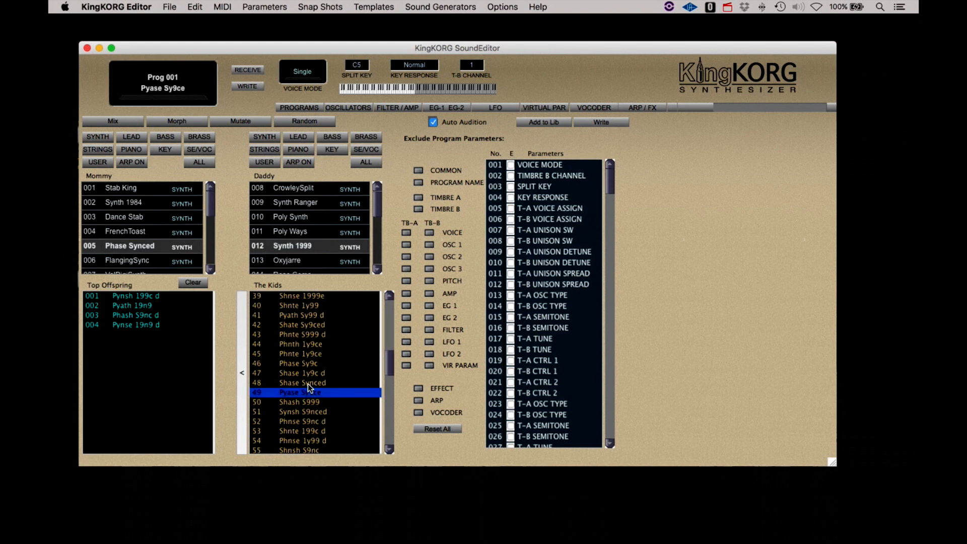
{"action": "left_click", "coordinate": [244, 368]}
- Audition Pynse S999ed, Shath 19nced, Syash 199c and Pyash Synce, then Mix a new batch
{"action": "scroll", "coordinate": [310, 377], "scroll_direction": "down", "scroll_amount": 4}
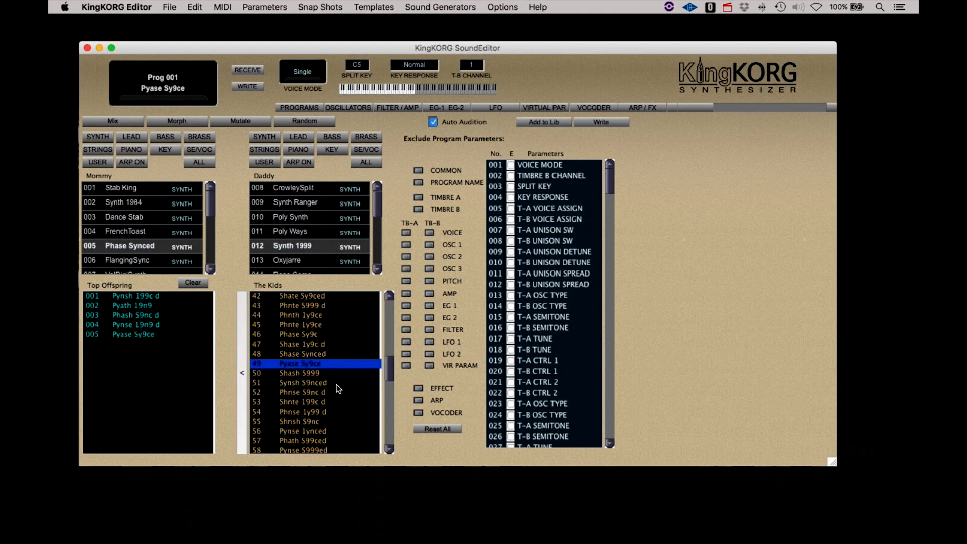
{"action": "left_click", "coordinate": [310, 376]}
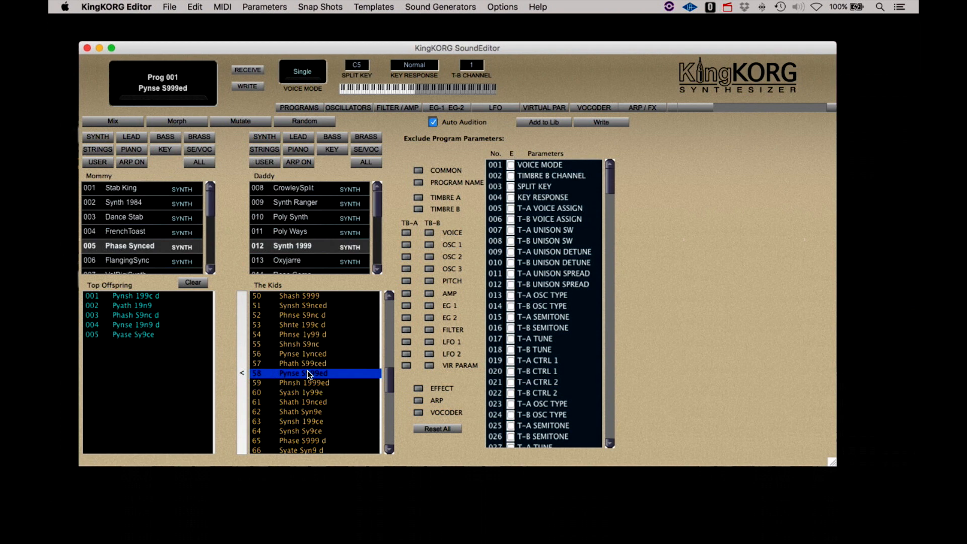
{"action": "left_click", "coordinate": [295, 403]}
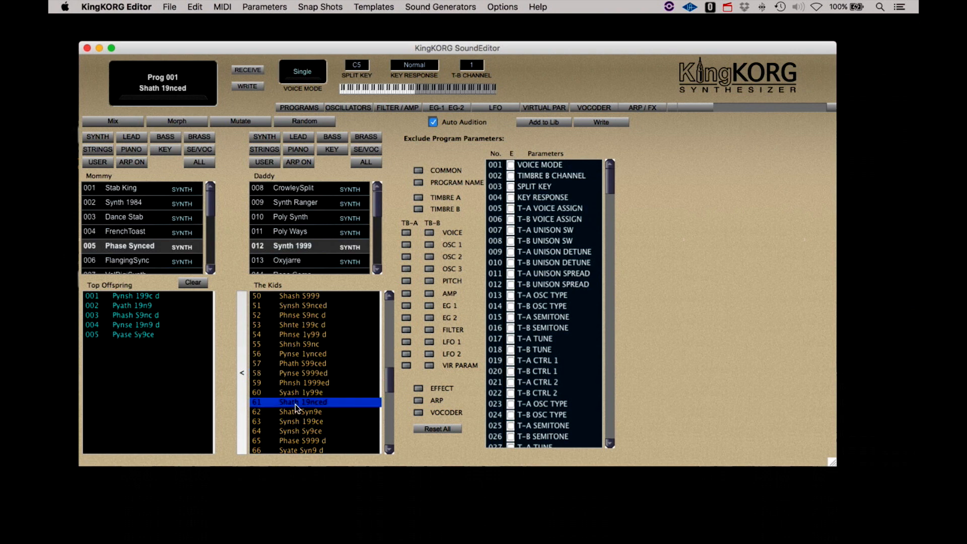
{"action": "scroll", "coordinate": [294, 402], "scroll_direction": "down", "scroll_amount": 5}
{"action": "left_click", "coordinate": [294, 407]}
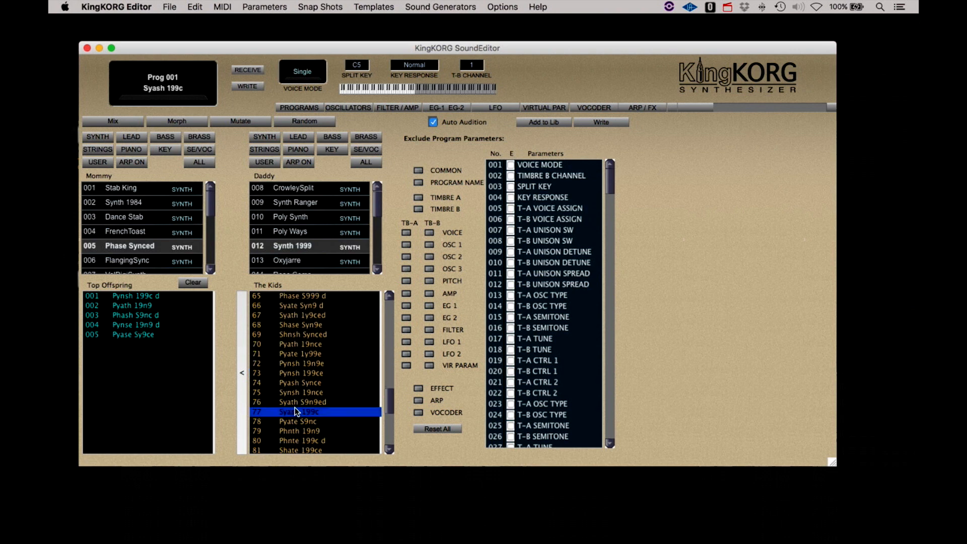
{"action": "left_click", "coordinate": [294, 381]}
{"action": "scroll", "coordinate": [295, 379], "scroll_direction": "up", "scroll_amount": 20}
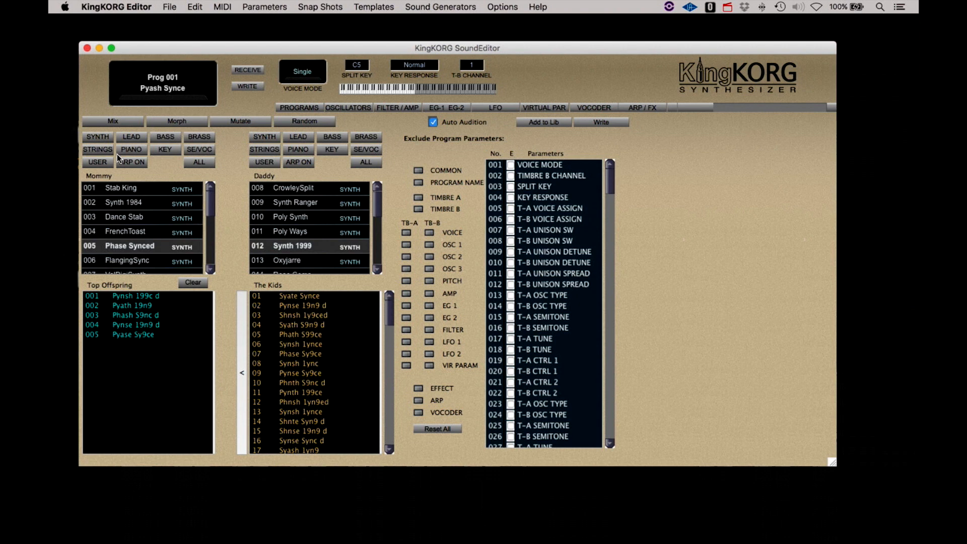
{"action": "left_click", "coordinate": [113, 121]}
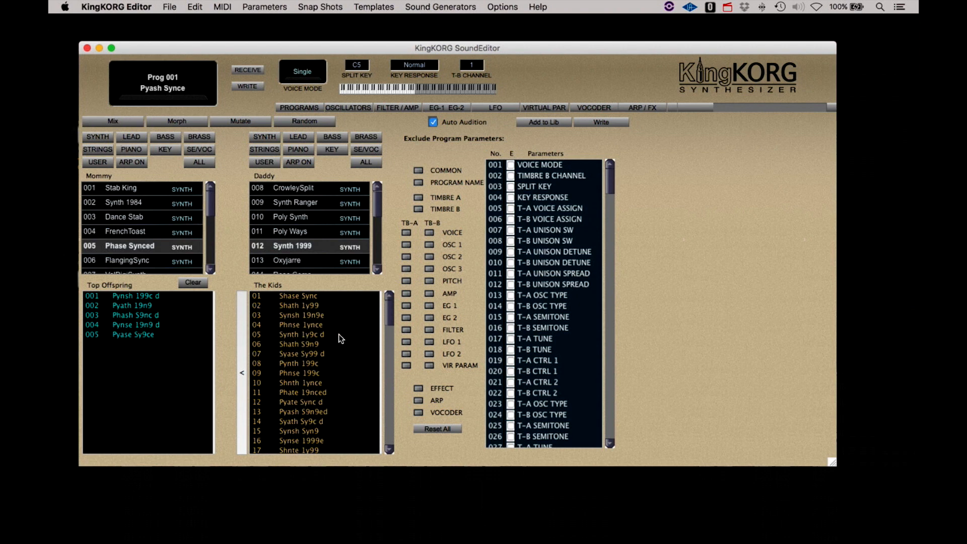
- Add Shath S9n9 to Top Offspring, audition two more kids, then Mix another batch
{"action": "left_click", "coordinate": [301, 295]}
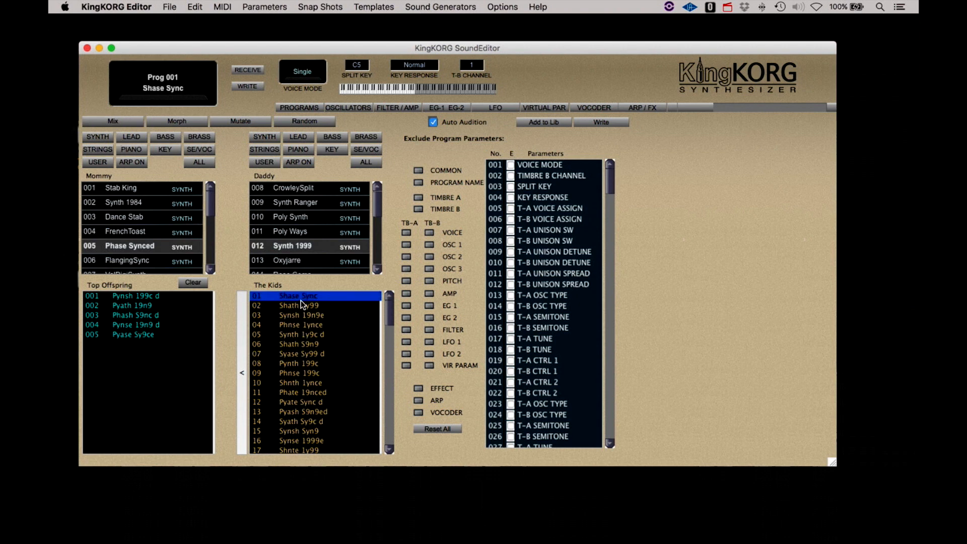
{"action": "left_click", "coordinate": [298, 344]}
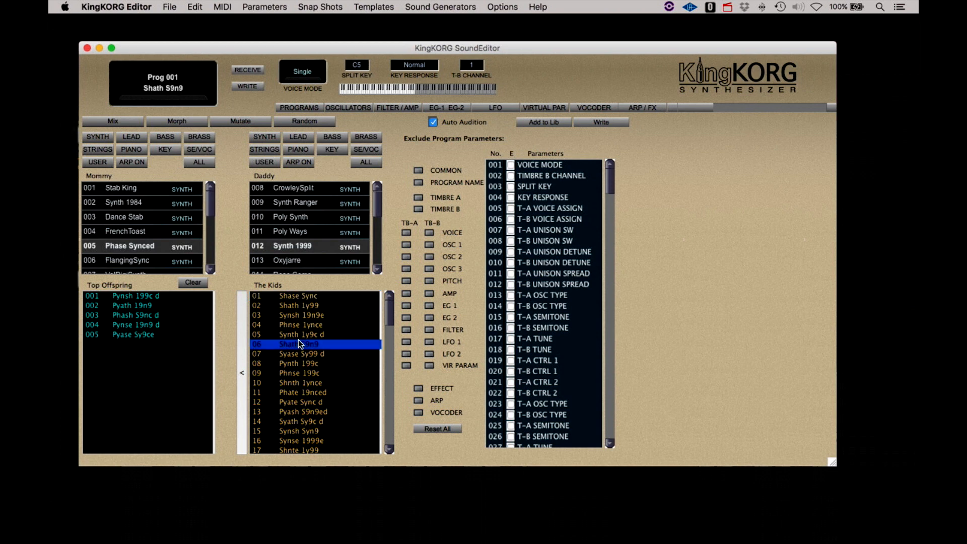
{"action": "left_click", "coordinate": [243, 358]}
{"action": "left_click", "coordinate": [306, 393]}
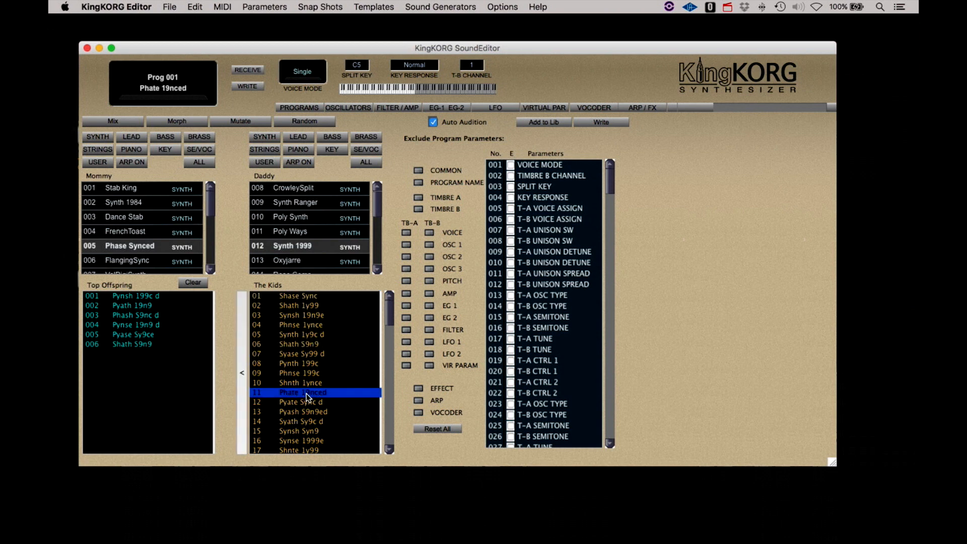
{"action": "left_click", "coordinate": [305, 401]}
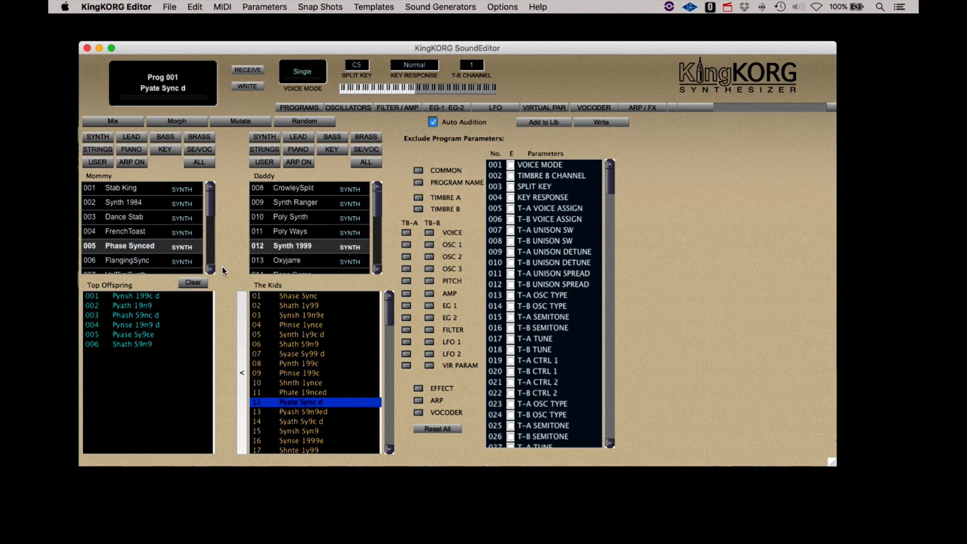
{"action": "left_click", "coordinate": [113, 121]}
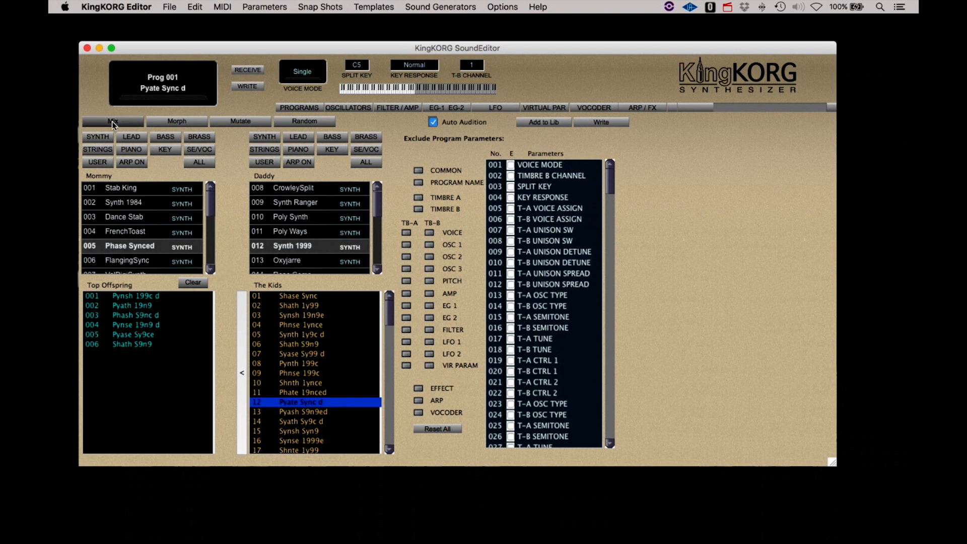
- Audition kids Phase 1yn9ed, Pyath 1999, Syate 19nce and Pyath 1yn9
{"action": "left_click", "coordinate": [295, 296]}
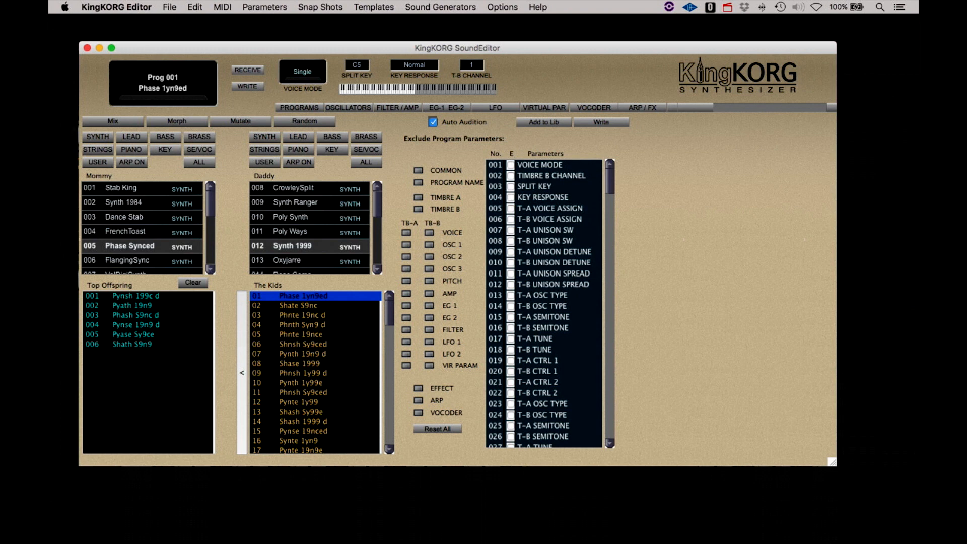
{"action": "scroll", "coordinate": [332, 430], "scroll_direction": "down", "scroll_amount": 20}
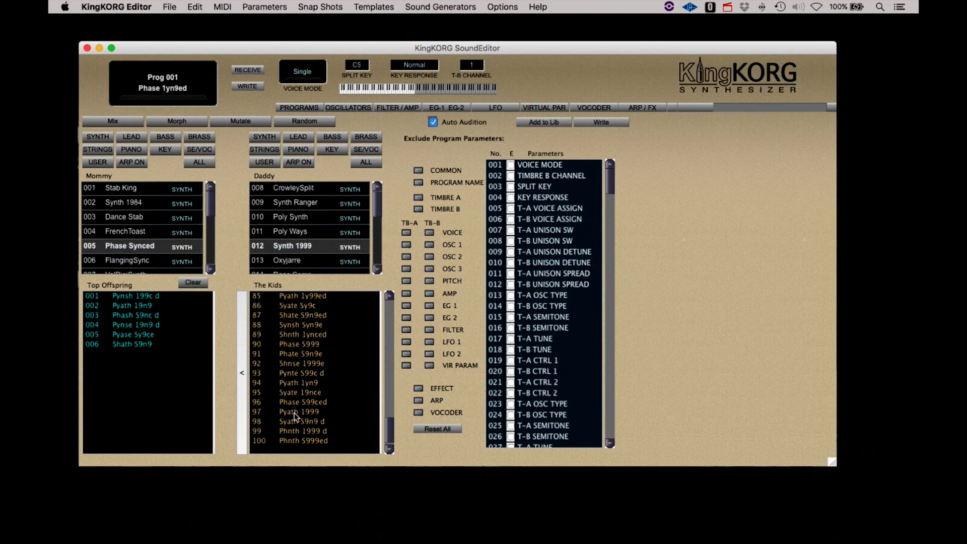
{"action": "left_click", "coordinate": [295, 412]}
{"action": "left_click", "coordinate": [296, 393]}
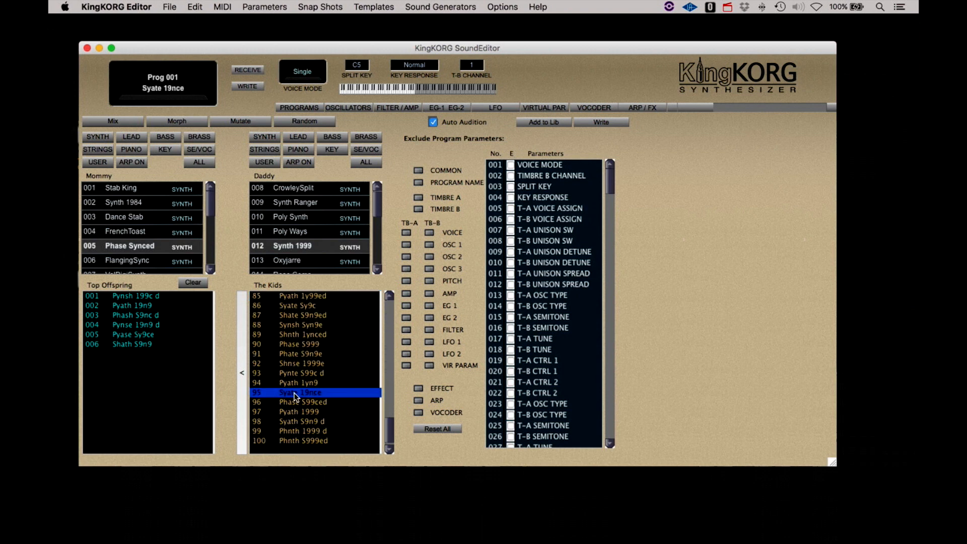
{"action": "left_click", "coordinate": [296, 383]}
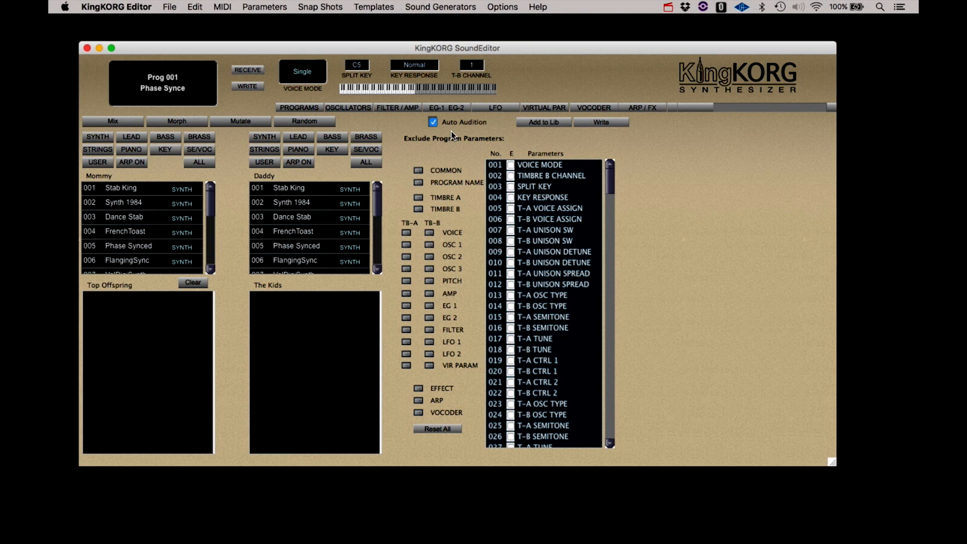
- Exclude only Timbre B's OSC 1 from breeding, leaving OSC 2 and OSC 3 included
{"action": "left_click", "coordinate": [429, 246]}
{"action": "left_click", "coordinate": [429, 257]}
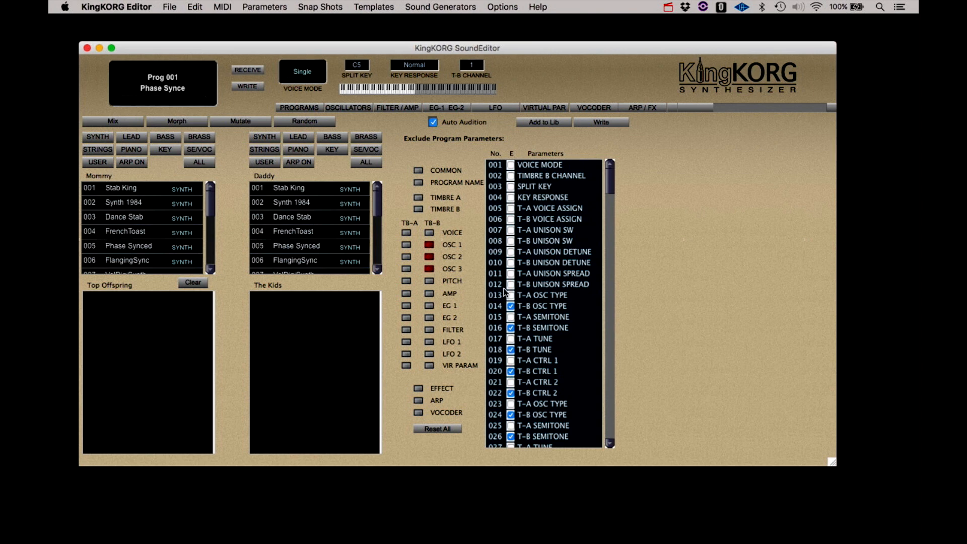
{"action": "scroll", "coordinate": [503, 288], "scroll_direction": "down", "scroll_amount": 5}
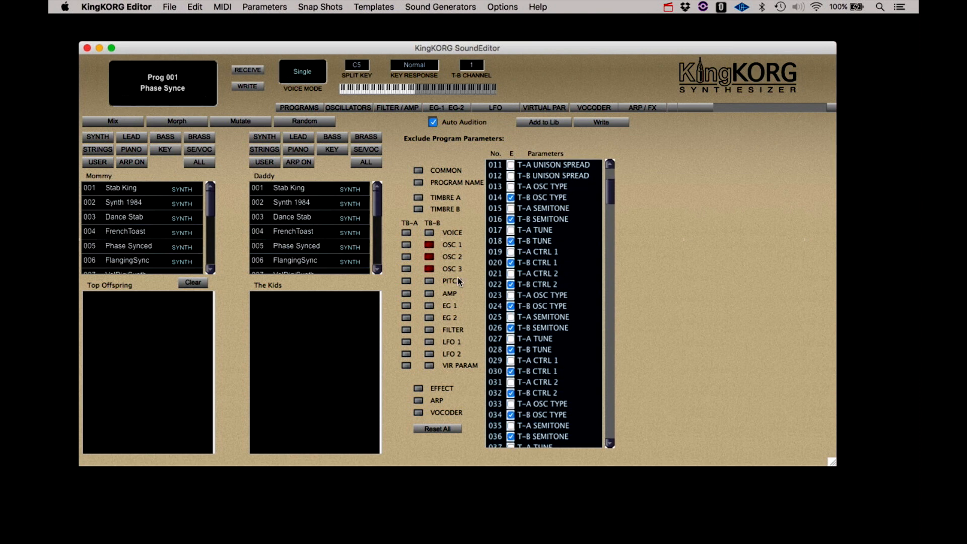
{"action": "scroll", "coordinate": [512, 304], "scroll_direction": "down", "scroll_amount": 3}
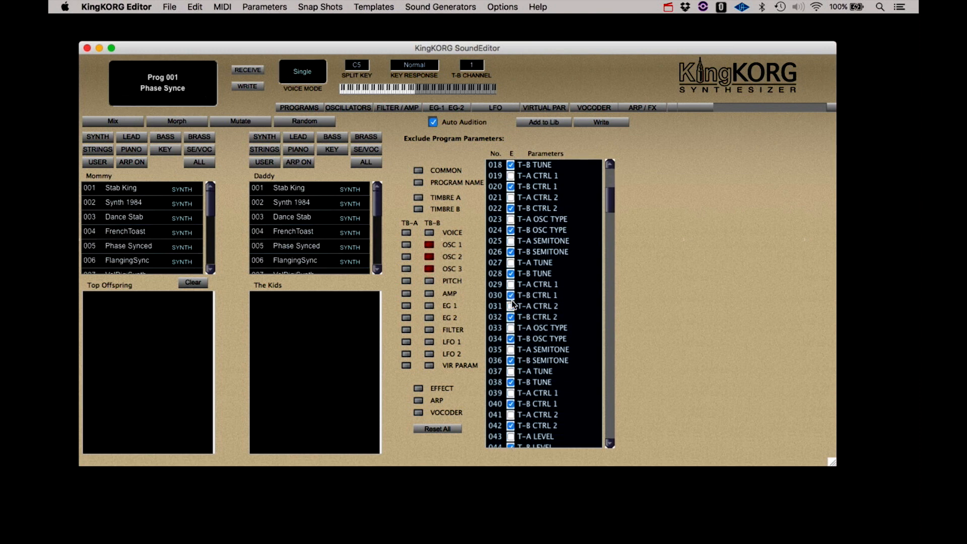
{"action": "scroll", "coordinate": [513, 304], "scroll_direction": "down", "scroll_amount": 6}
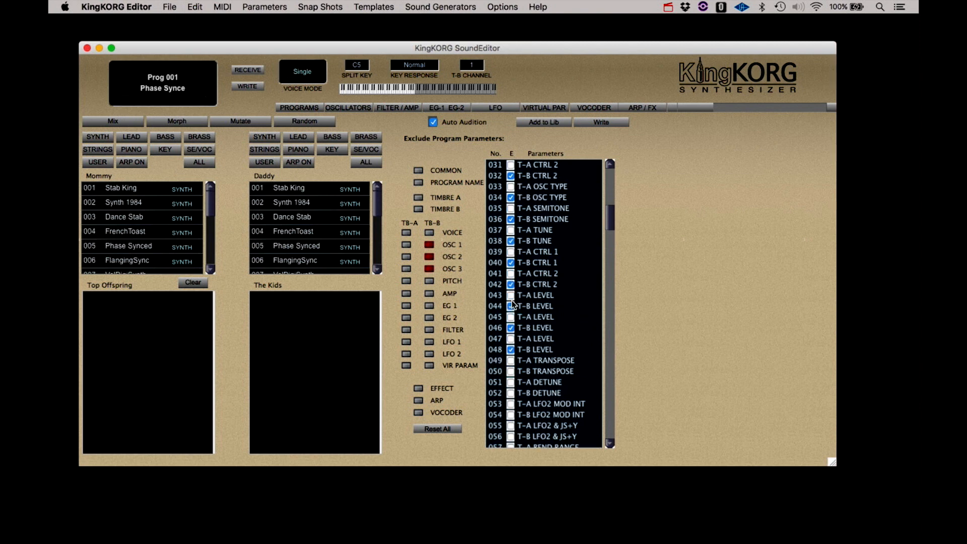
{"action": "scroll", "coordinate": [512, 300], "scroll_direction": "up", "scroll_amount": 3}
{"action": "left_click", "coordinate": [429, 269]}
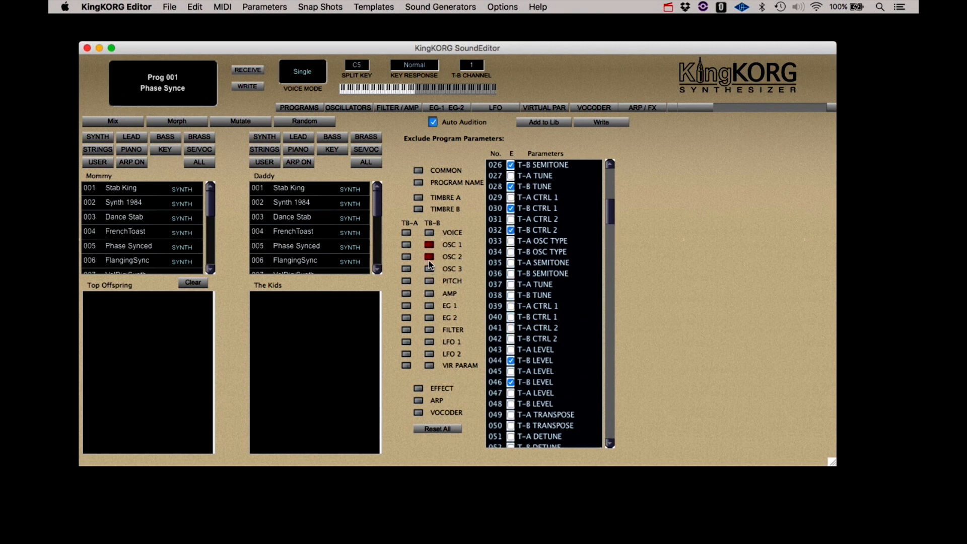
{"action": "left_click", "coordinate": [429, 257]}
- Untick T-B TUNE and T-B CTRL 1 in the parameter exclusion list
{"action": "scroll", "coordinate": [560, 281], "scroll_direction": "down", "scroll_amount": 10}
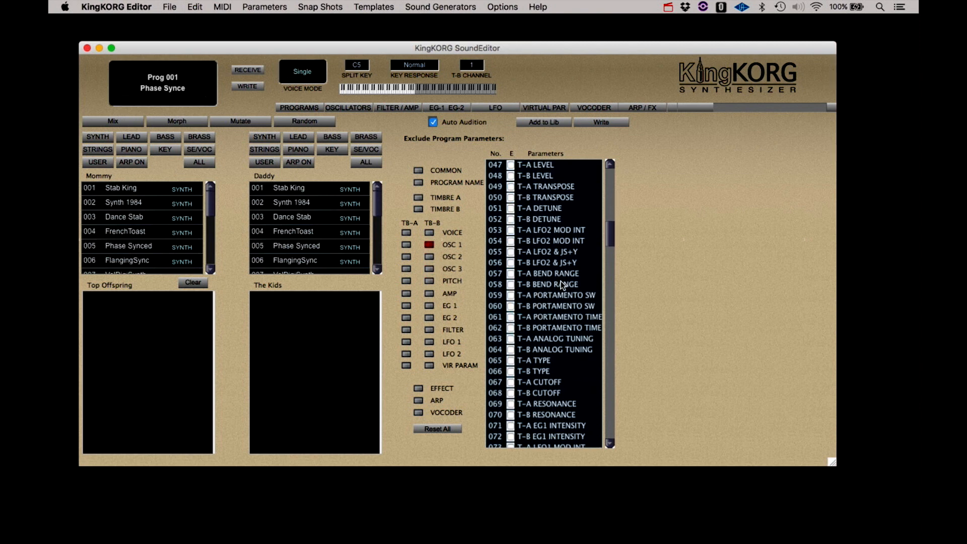
{"action": "scroll", "coordinate": [561, 281], "scroll_direction": "up", "scroll_amount": 12}
{"action": "scroll", "coordinate": [562, 285], "scroll_direction": "up", "scroll_amount": 8}
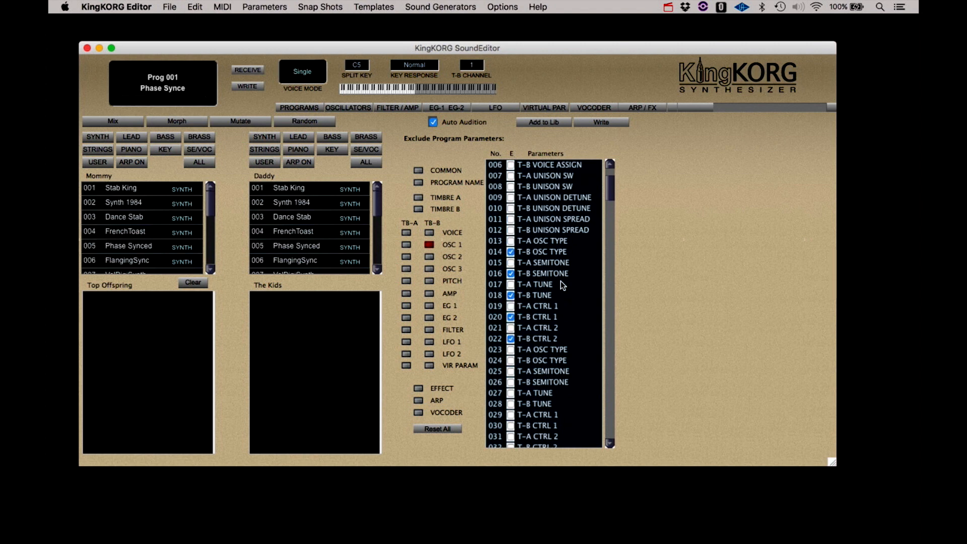
{"action": "left_click", "coordinate": [510, 295]}
{"action": "left_click", "coordinate": [510, 317]}
- Untick T-B CTRL 2, clear the Timbre B OSC 1 exclusion, and choose Stab King as Mommy
{"action": "left_click", "coordinate": [511, 339]}
{"action": "left_click", "coordinate": [430, 246]}
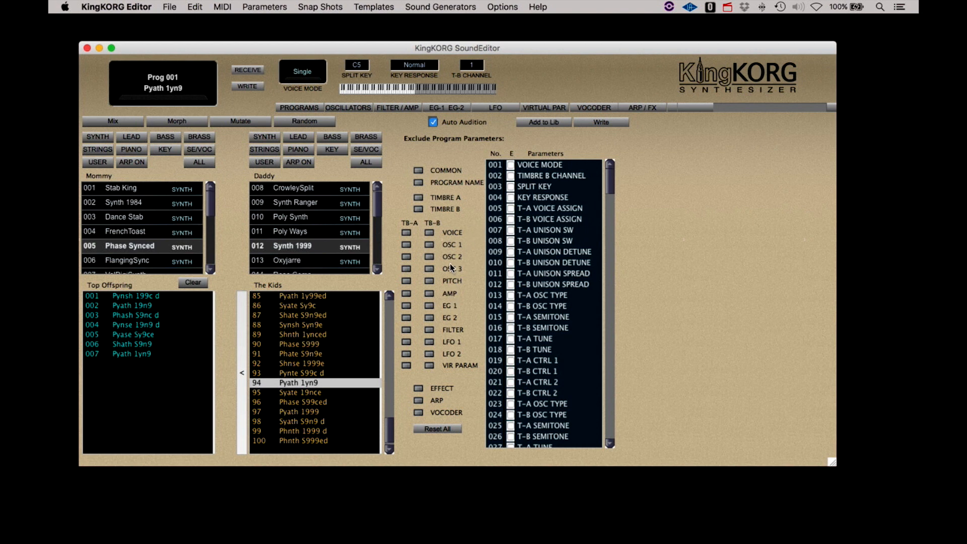
{"action": "left_click", "coordinate": [119, 189]}
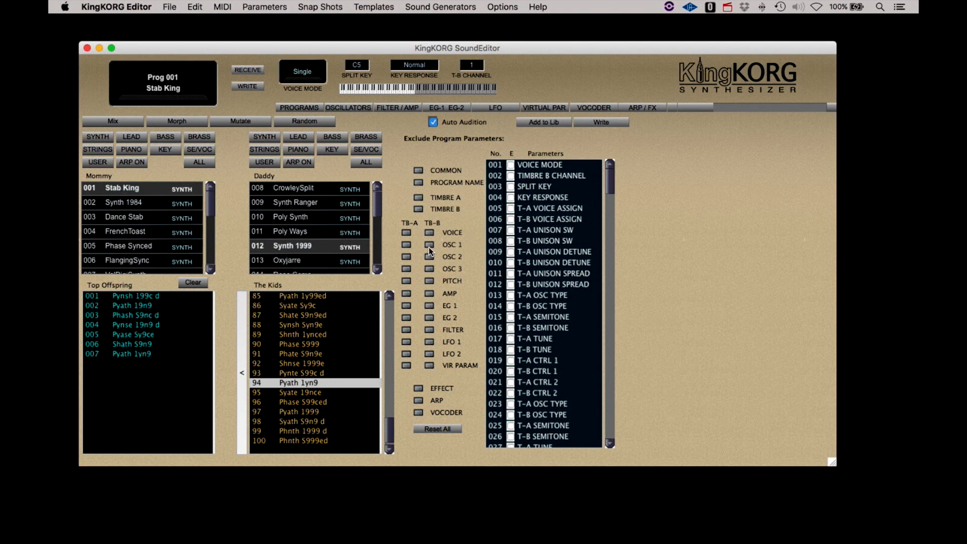
- Exclude OSC 1 for both Timbre A and Timbre B, then choose 020 HitChart Hit as Daddy
{"action": "left_click", "coordinate": [407, 246]}
{"action": "left_click", "coordinate": [429, 245]}
{"action": "scroll", "coordinate": [516, 322], "scroll_direction": "down", "scroll_amount": 5}
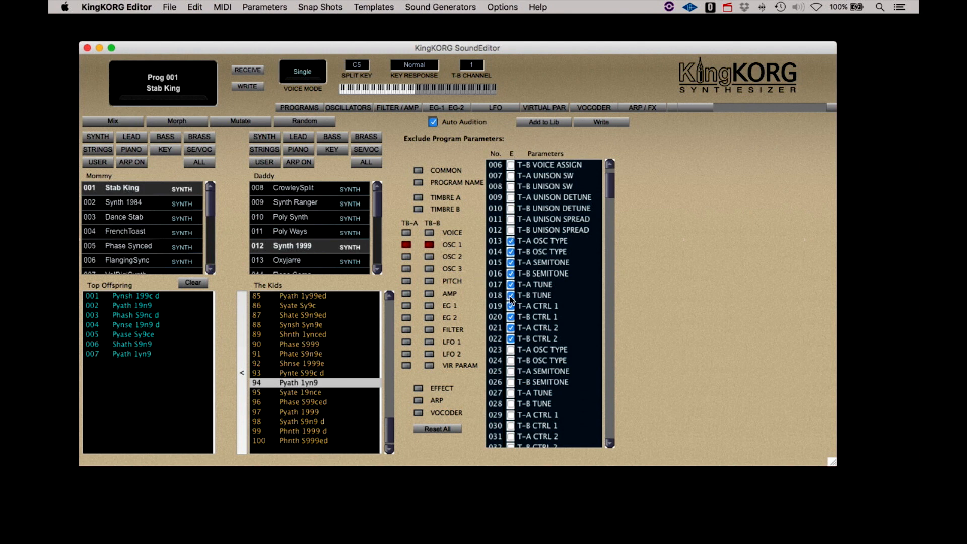
{"action": "scroll", "coordinate": [287, 225], "scroll_direction": "down", "scroll_amount": 3}
{"action": "left_click", "coordinate": [291, 218]}
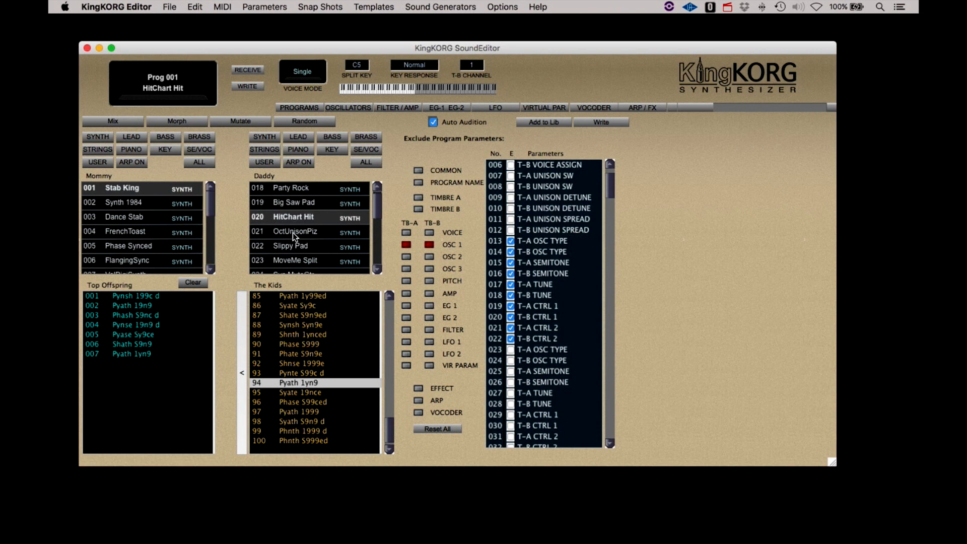
- Settle on OctUnisonPiz as Daddy, after trying Slippy Pad, and Mix a new litter
{"action": "left_click", "coordinate": [292, 232]}
{"action": "left_click", "coordinate": [294, 244]}
{"action": "left_click", "coordinate": [294, 234]}
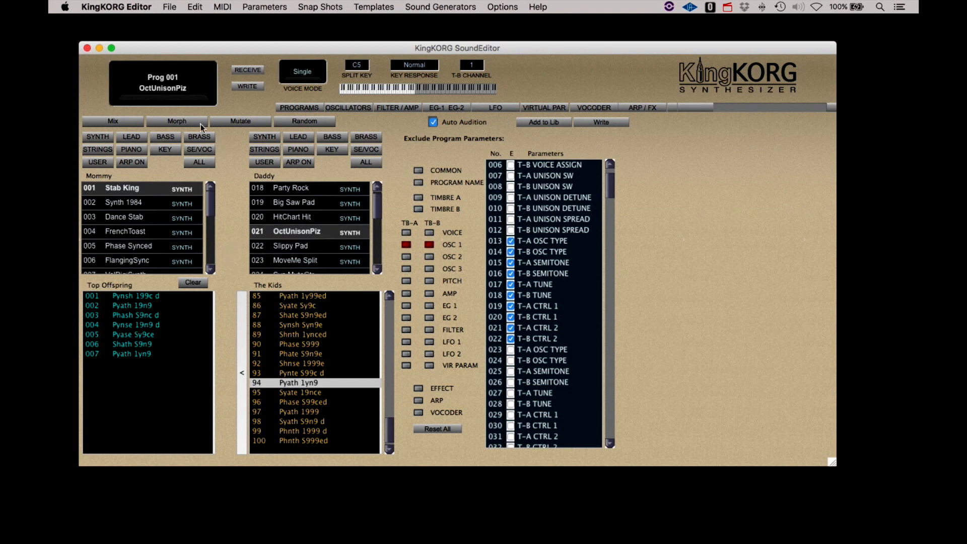
{"action": "left_click", "coordinate": [131, 121]}
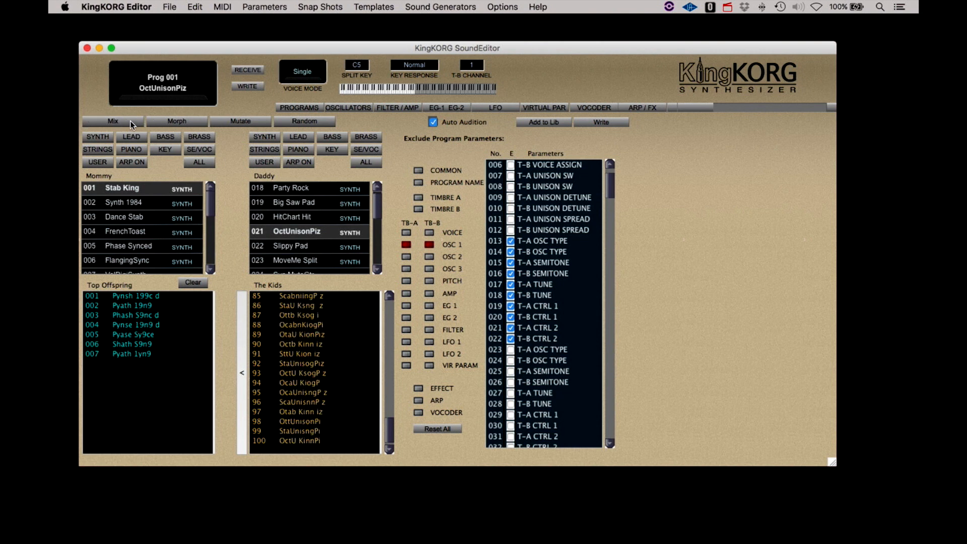
- Audition kids 85–91, adding StaU Ksng z, Ottb Ksog i and SttU Kion iz to Top Offspring
{"action": "left_click", "coordinate": [310, 297]}
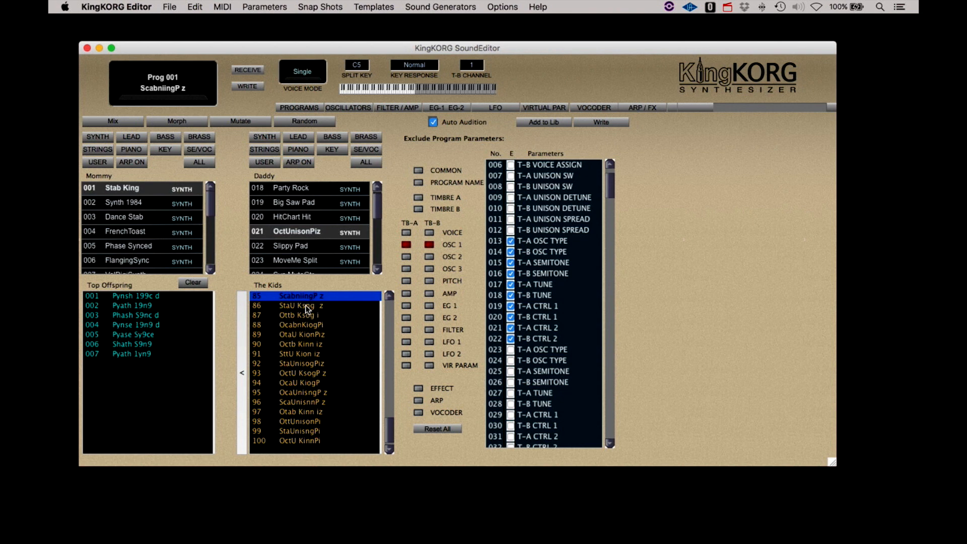
{"action": "left_click", "coordinate": [305, 305]}
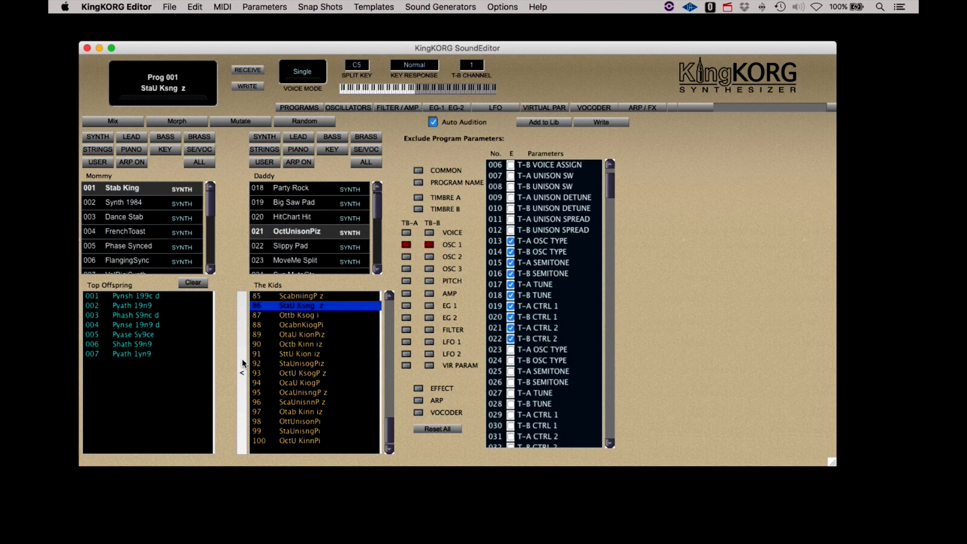
{"action": "left_click", "coordinate": [241, 373]}
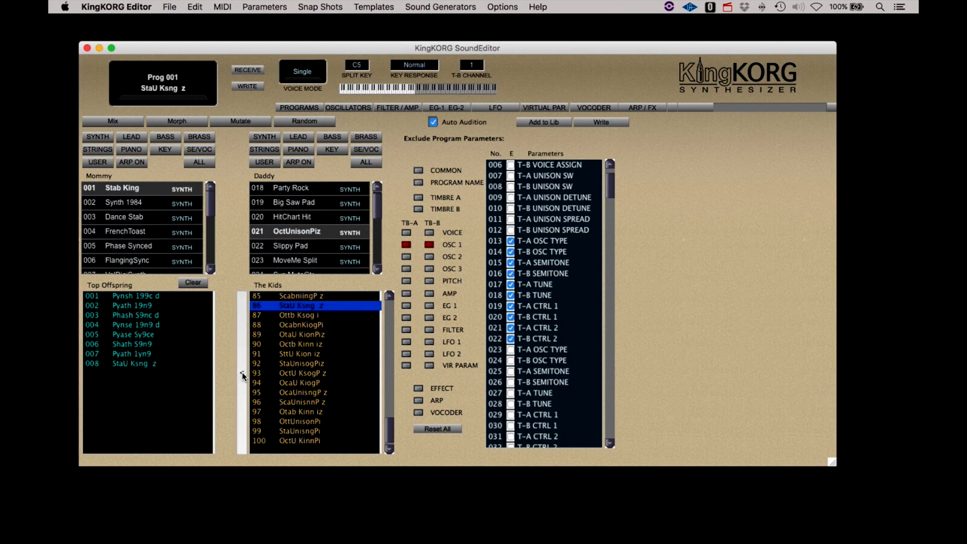
{"action": "left_click", "coordinate": [303, 317]}
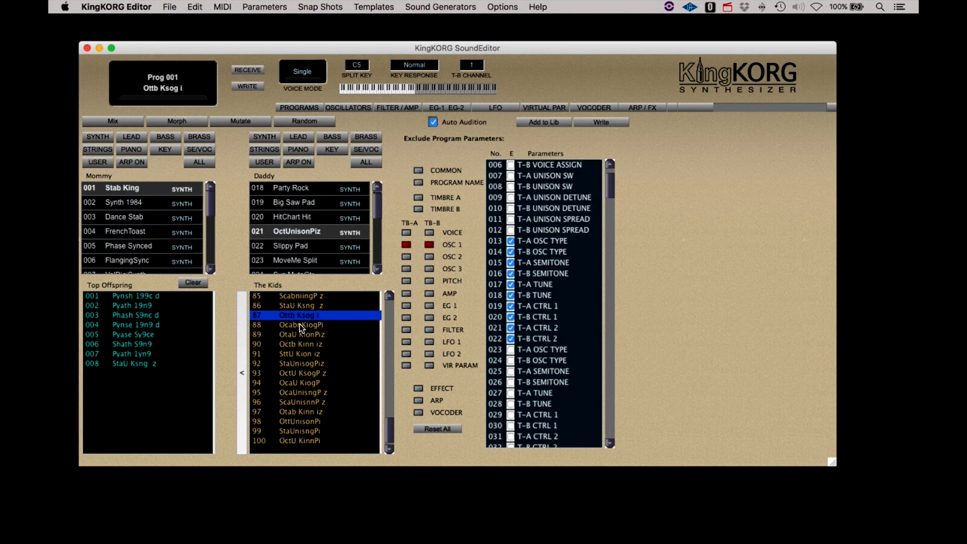
{"action": "left_click", "coordinate": [242, 371]}
{"action": "left_click", "coordinate": [295, 355]}
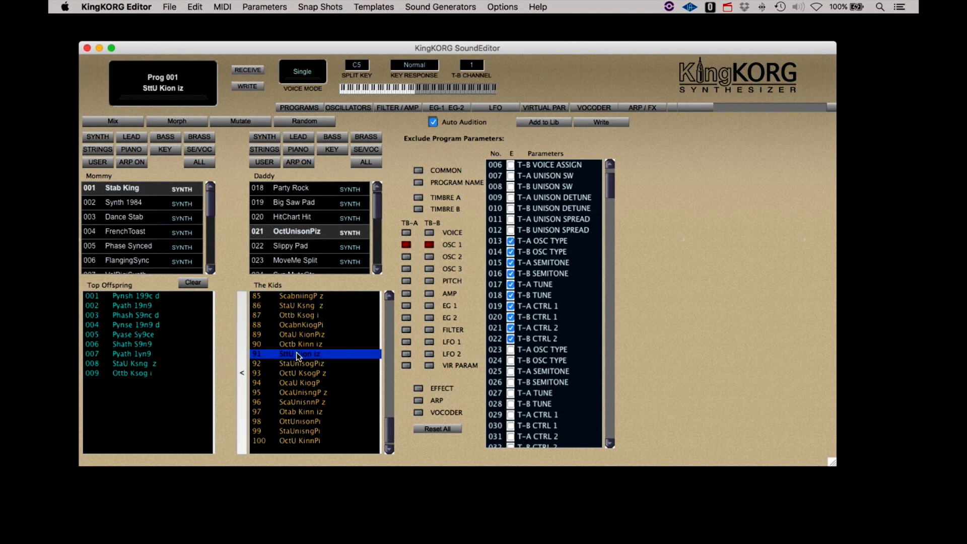
{"action": "left_click", "coordinate": [300, 346]}
{"action": "left_click", "coordinate": [296, 356]}
{"action": "left_click", "coordinate": [242, 380]}
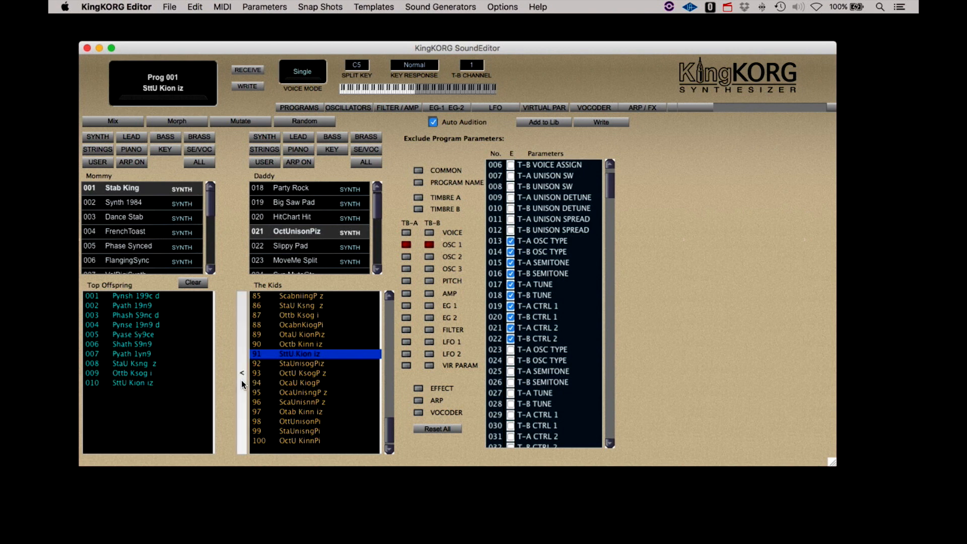
- Audition kids 94 OcaU KiogP and 95 OcaUnisngP z, then Mix a fresh litter
{"action": "left_click", "coordinate": [301, 382]}
{"action": "left_click", "coordinate": [301, 393]}
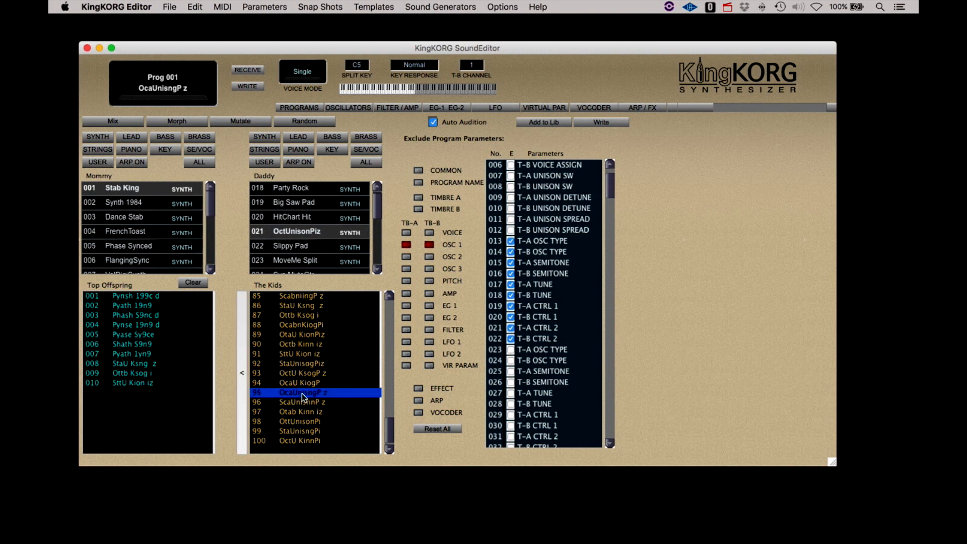
{"action": "left_click", "coordinate": [102, 121]}
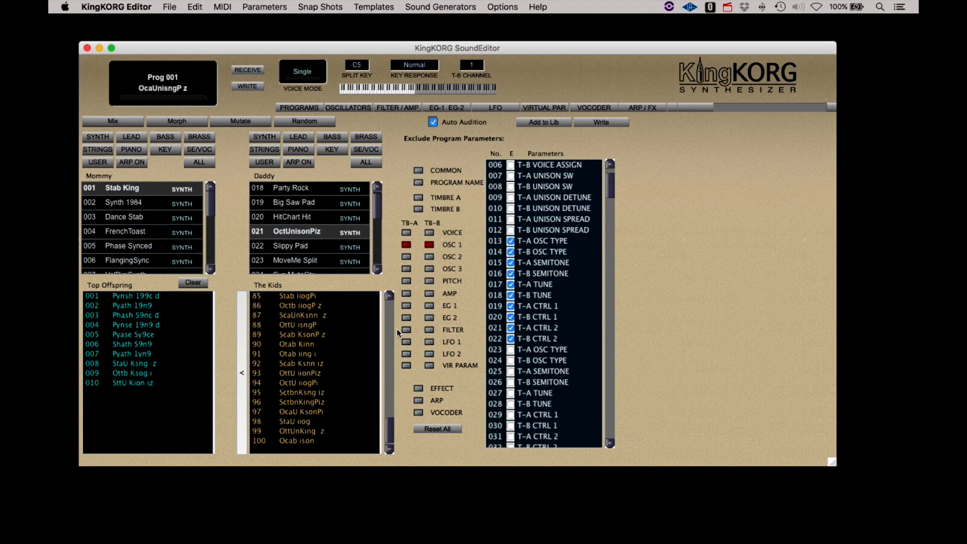
- Audition kids 86 and 89, then add kid 89 Scab KsonP z to Top Offspring
{"action": "left_click", "coordinate": [298, 305]}
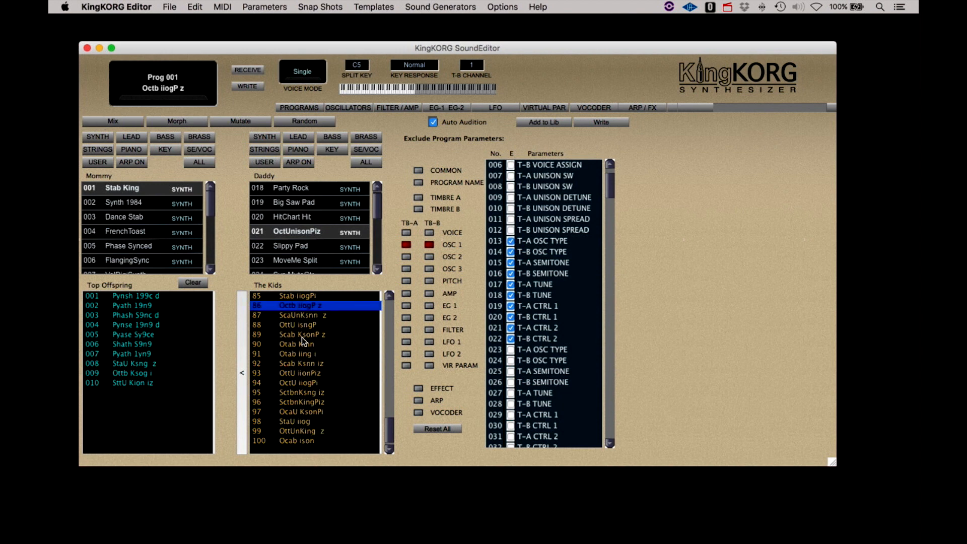
{"action": "left_click", "coordinate": [302, 335]}
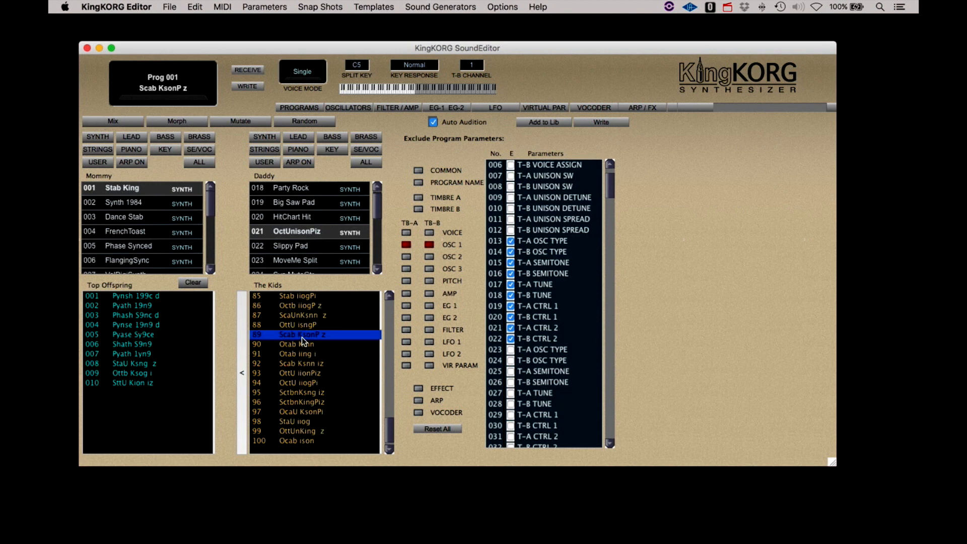
{"action": "left_click", "coordinate": [242, 367]}
- Audition further kids, from 95 SctbnKsng iz through 02-14 and 29 Sctbniion iz
{"action": "left_click", "coordinate": [292, 395]}
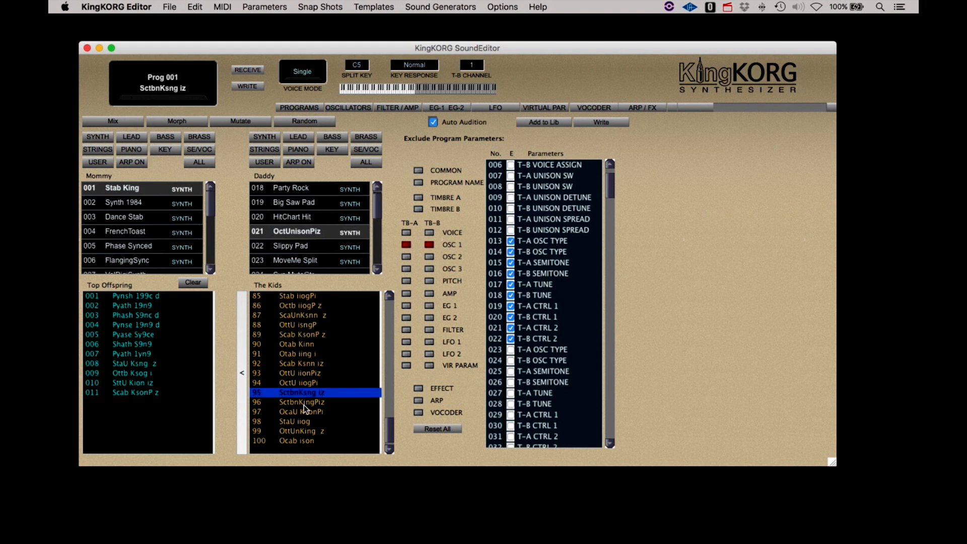
{"action": "left_click_drag", "start_coordinate": [388, 423], "coordinate": [386, 301]}
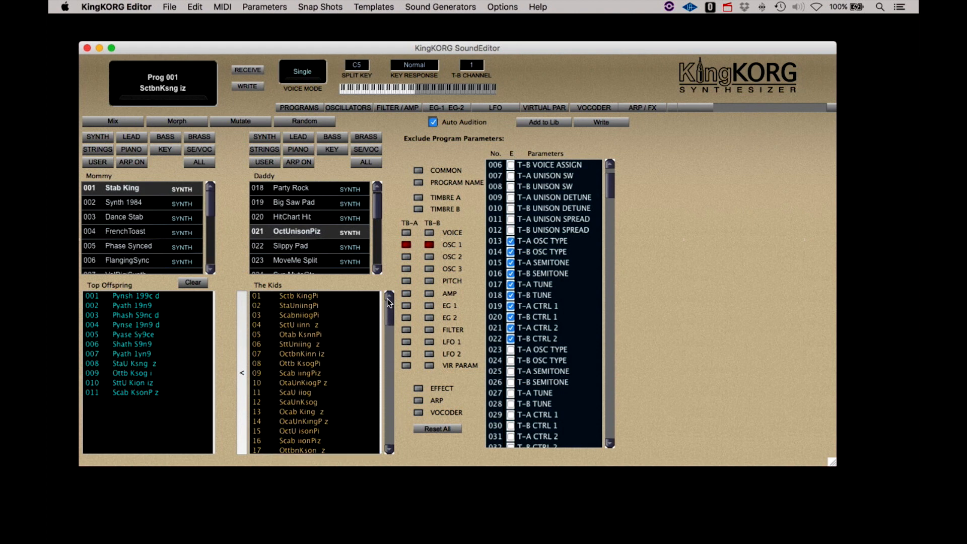
{"action": "left_click", "coordinate": [290, 307]}
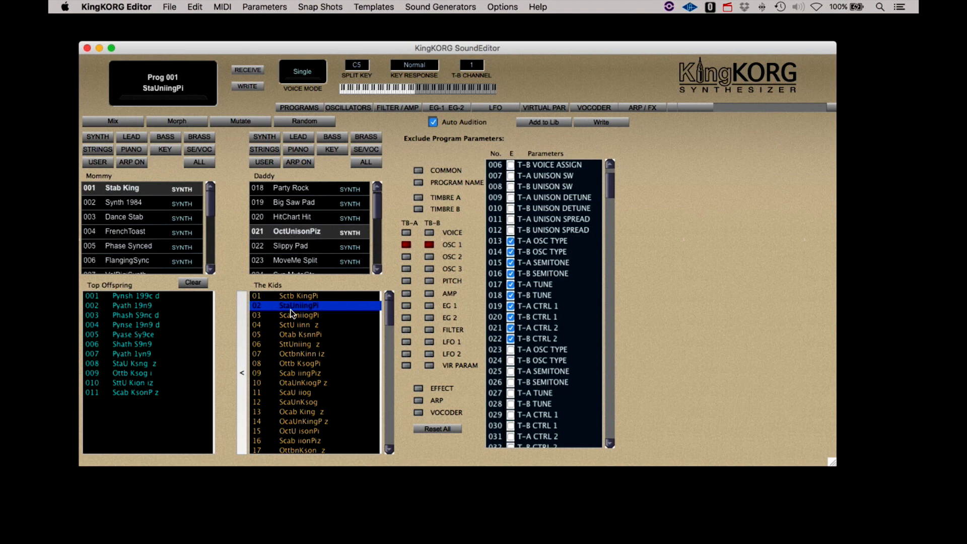
{"action": "left_click", "coordinate": [287, 335]}
{"action": "key", "text": "Up"}
{"action": "left_click", "coordinate": [296, 351]}
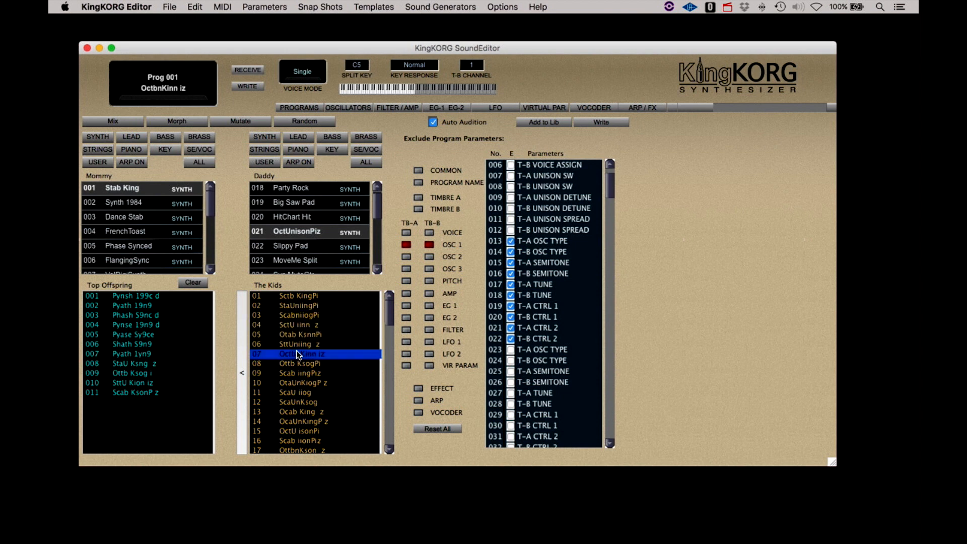
{"action": "left_click", "coordinate": [297, 363]}
{"action": "left_click", "coordinate": [297, 373]}
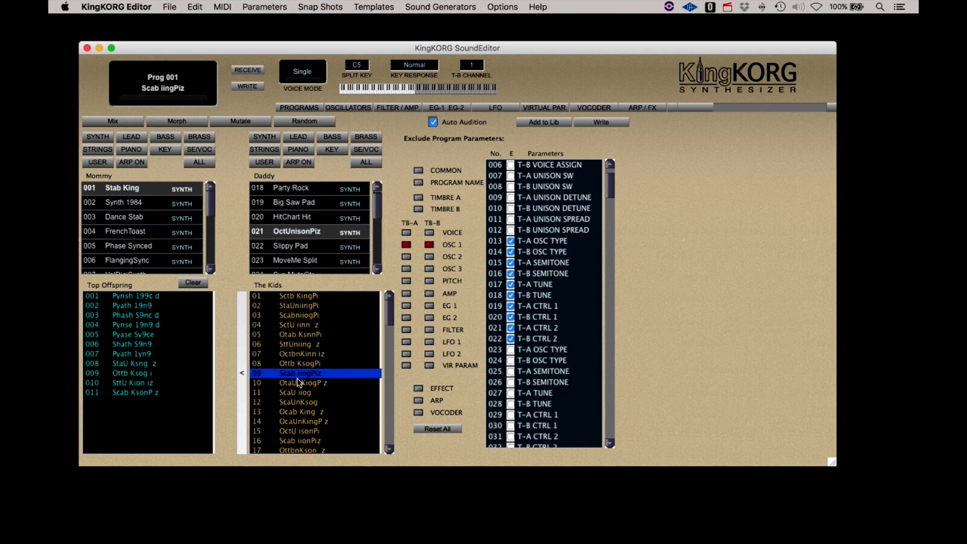
{"action": "left_click", "coordinate": [296, 382]}
{"action": "left_click", "coordinate": [295, 393]}
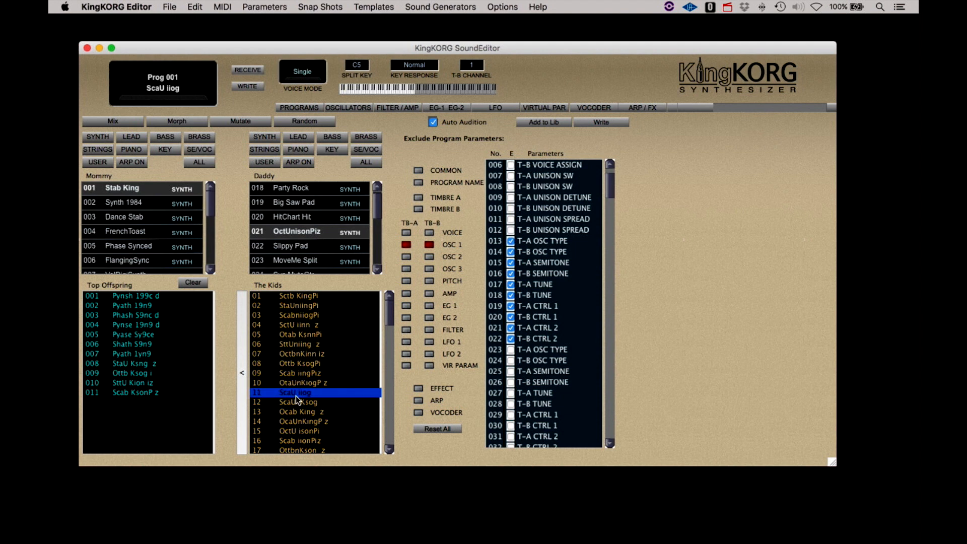
{"action": "left_click", "coordinate": [297, 421]}
{"action": "scroll", "coordinate": [297, 421], "scroll_direction": "down", "scroll_amount": 5}
{"action": "left_click", "coordinate": [297, 421]}
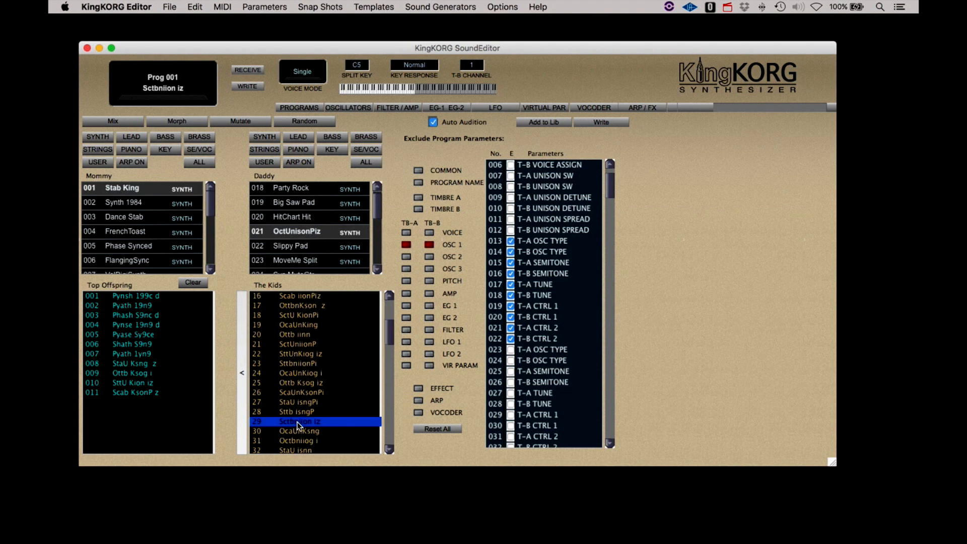
- Mix Stab King with Slippy Pad as Daddy and add kid 08 SlabpK na to Top Offspring
{"action": "left_click", "coordinate": [299, 247]}
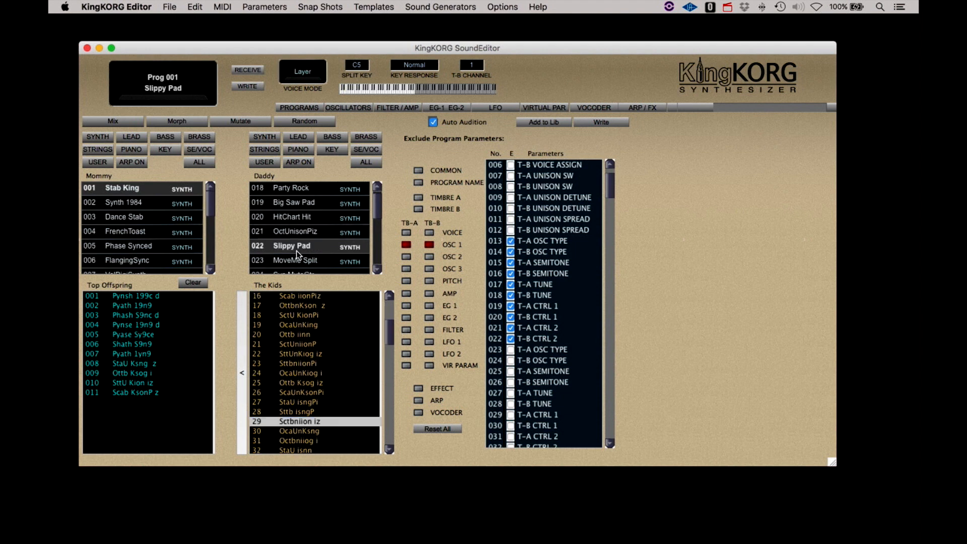
{"action": "left_click", "coordinate": [105, 121]}
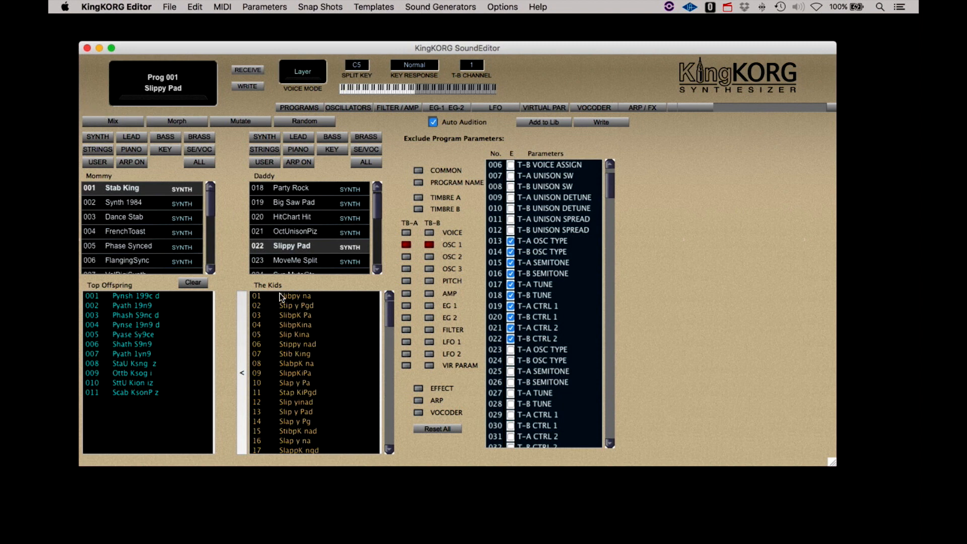
{"action": "left_click", "coordinate": [287, 297]}
{"action": "left_click", "coordinate": [298, 345]}
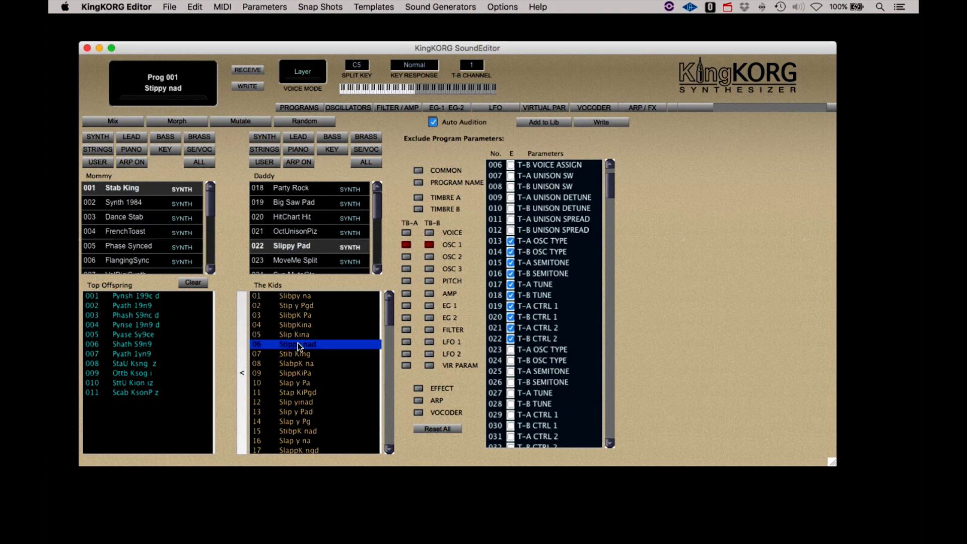
{"action": "left_click", "coordinate": [295, 363]}
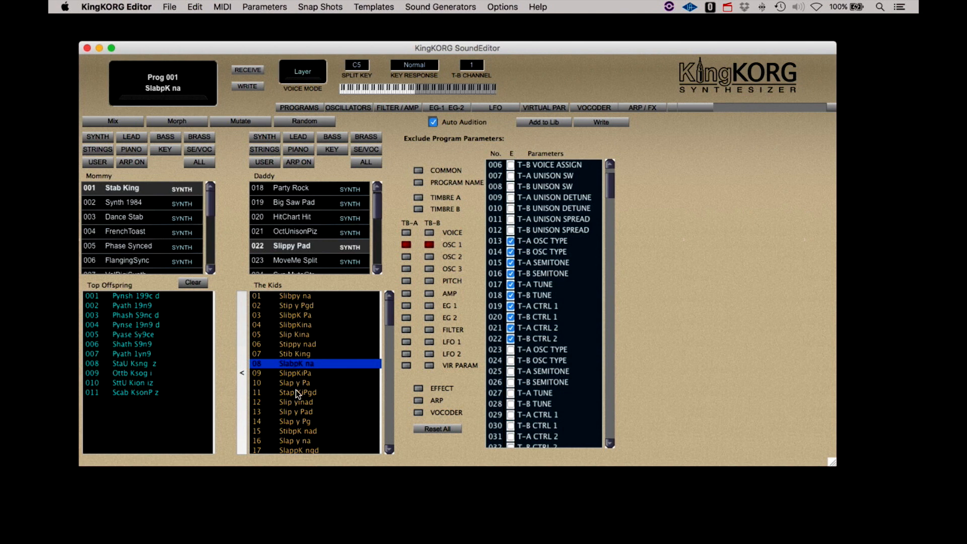
{"action": "left_click", "coordinate": [243, 378]}
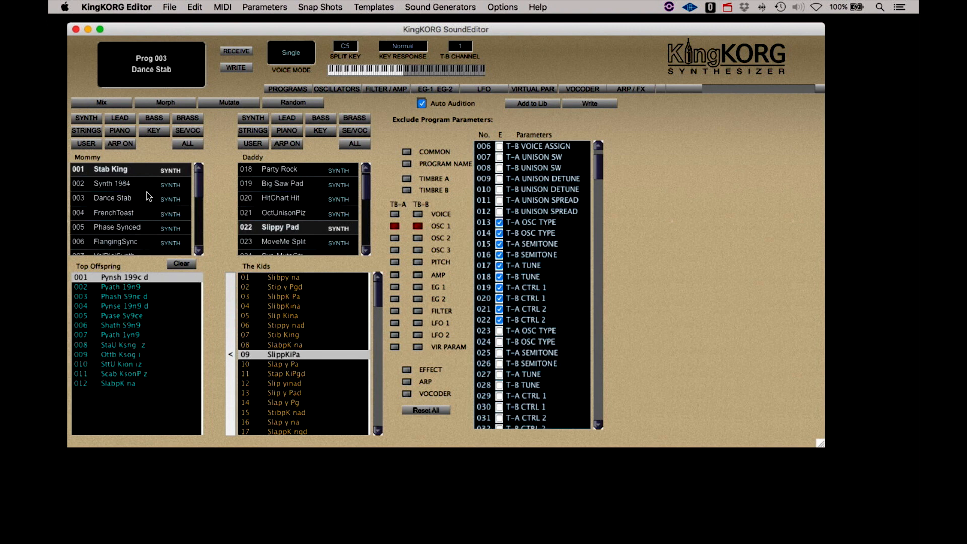
{"action": "left_click", "coordinate": [172, 7]}
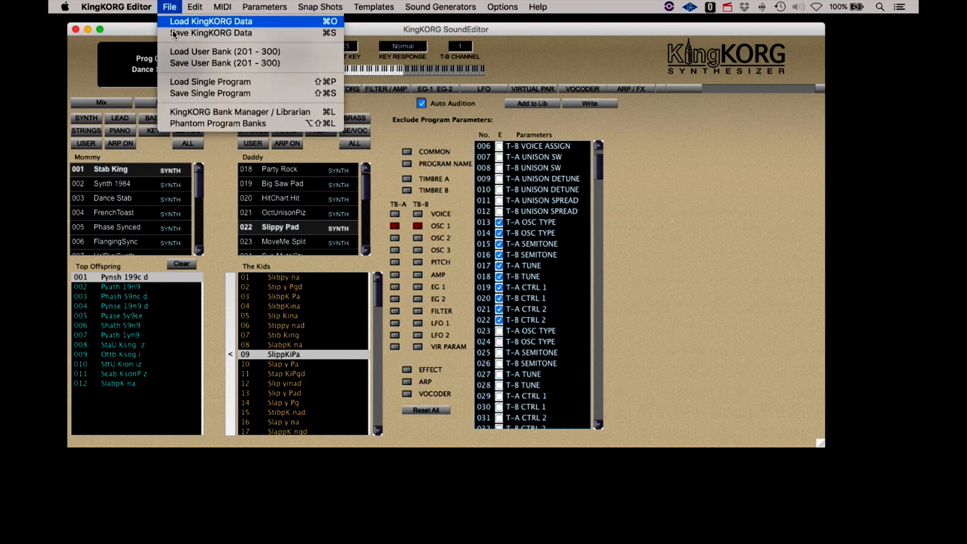
{"action": "left_click", "coordinate": [181, 113]}
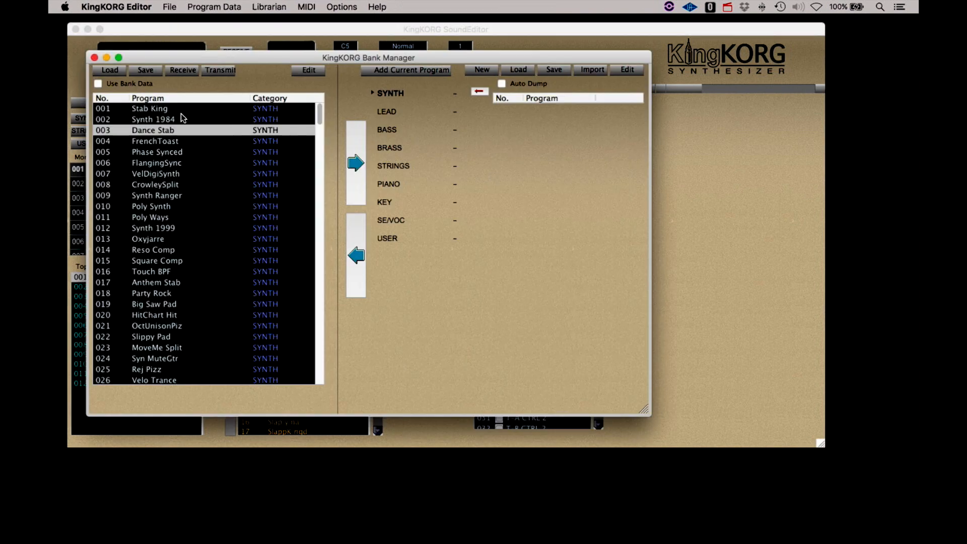
{"action": "left_click", "coordinate": [267, 7]}
{"action": "left_click", "coordinate": [265, 200]}
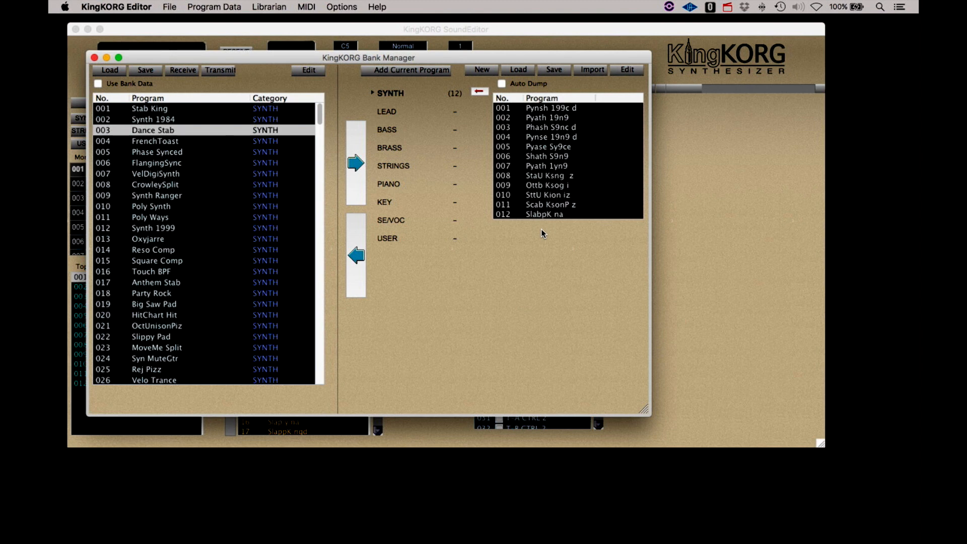
{"action": "left_click", "coordinate": [485, 71]}
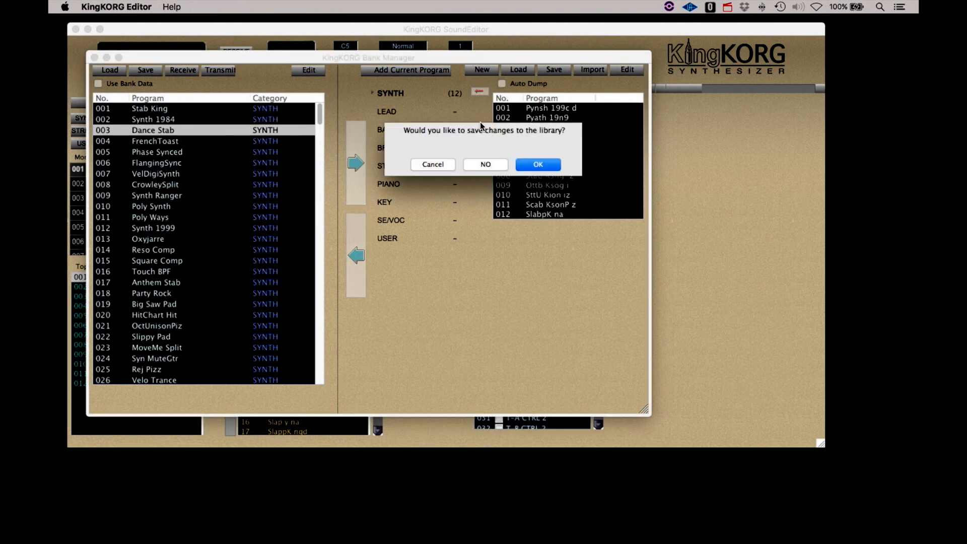
{"action": "left_click", "coordinate": [479, 163]}
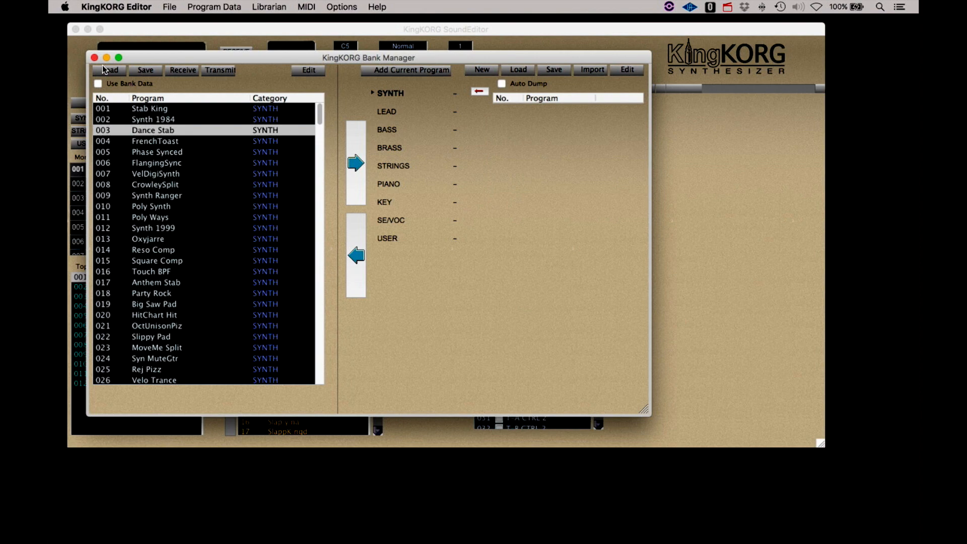
{"action": "left_click", "coordinate": [147, 27]}
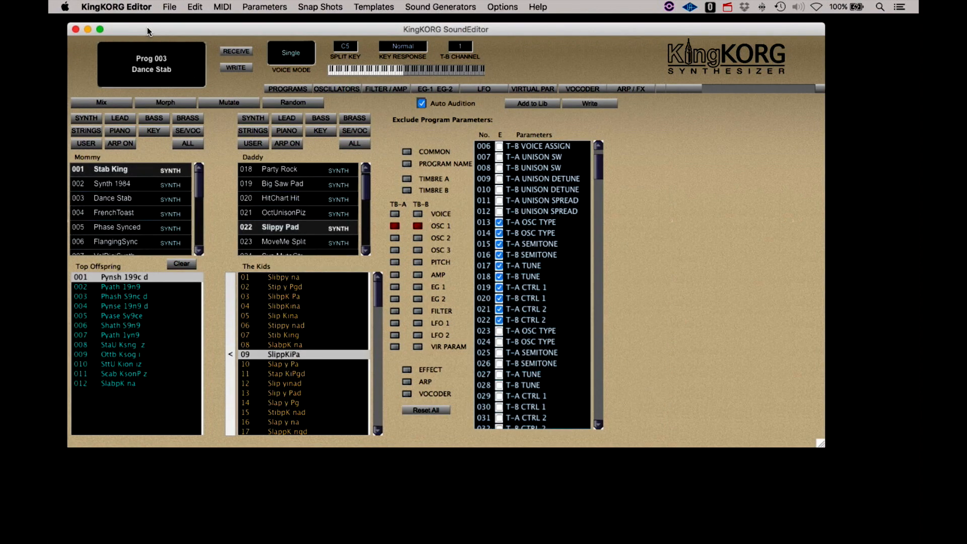
- Load the kids Stip y Pgd, Slip Kina and Slip yinad and add them as snapshots
{"action": "left_click", "coordinate": [283, 287]}
{"action": "left_click", "coordinate": [320, 7]}
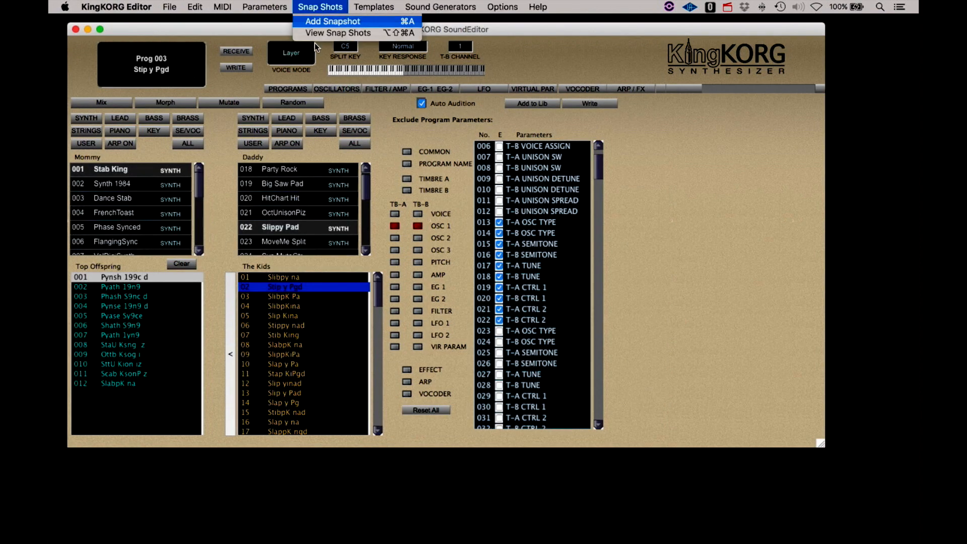
{"action": "left_click", "coordinate": [288, 317]}
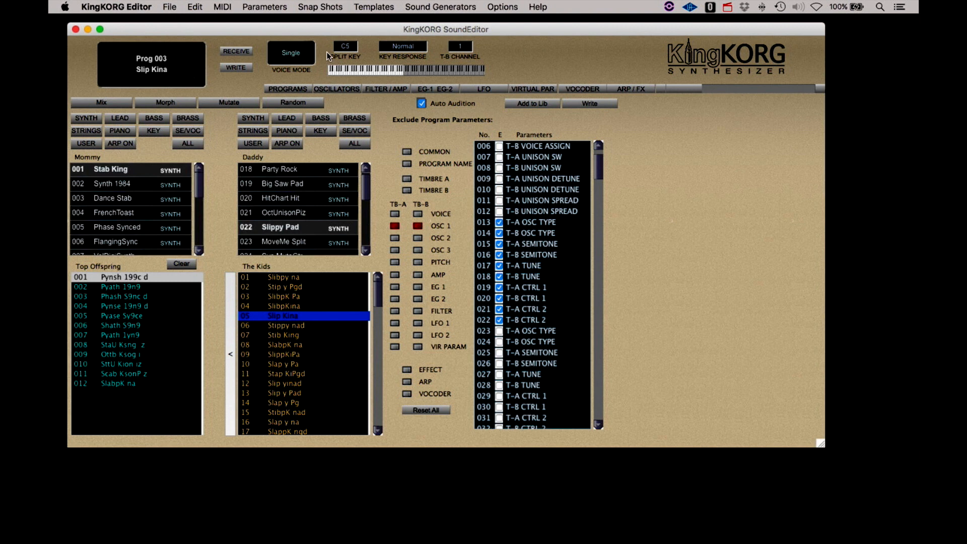
{"action": "left_click", "coordinate": [329, 14]}
{"action": "left_click", "coordinate": [328, 23]}
{"action": "left_click", "coordinate": [275, 384]}
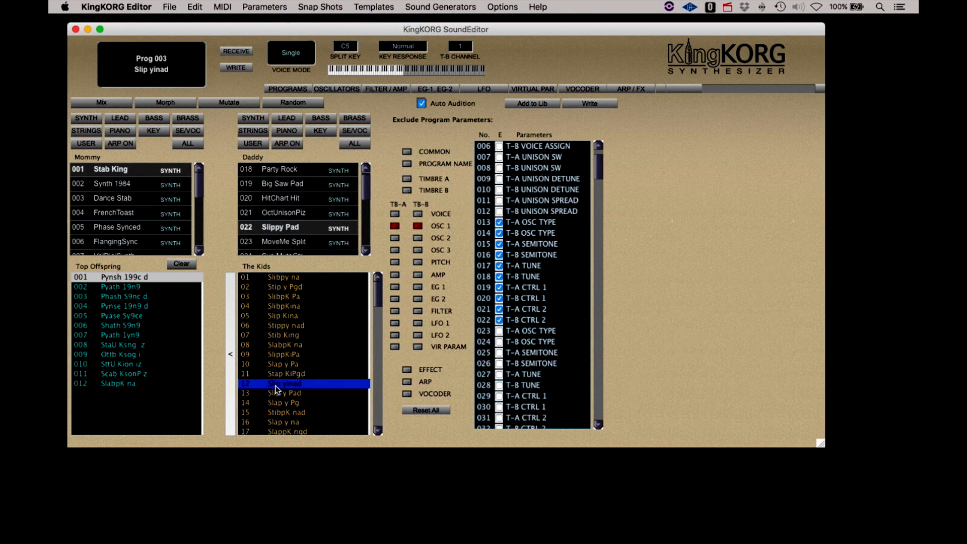
{"action": "left_click", "coordinate": [319, 8]}
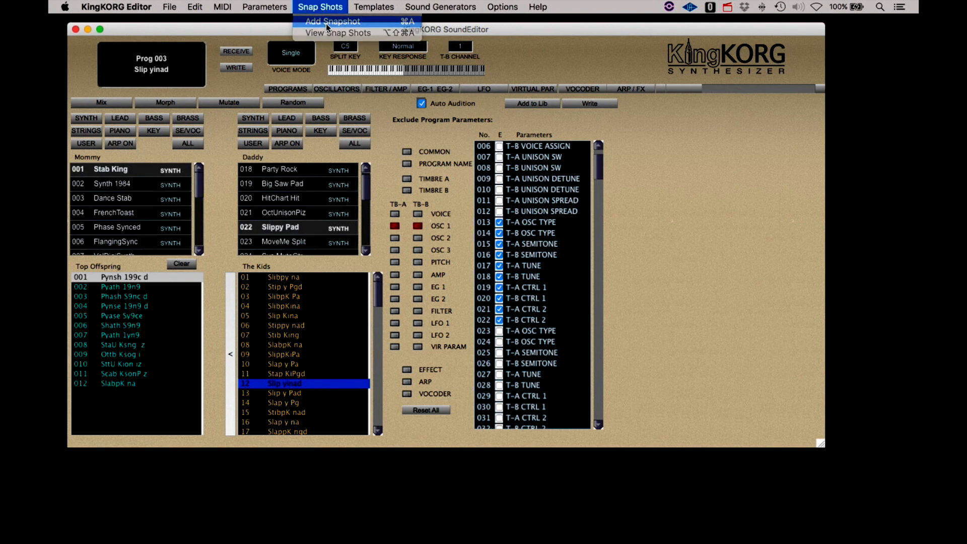
- Save the snapshot list's programs to a file named Test
{"action": "left_click", "coordinate": [338, 33]}
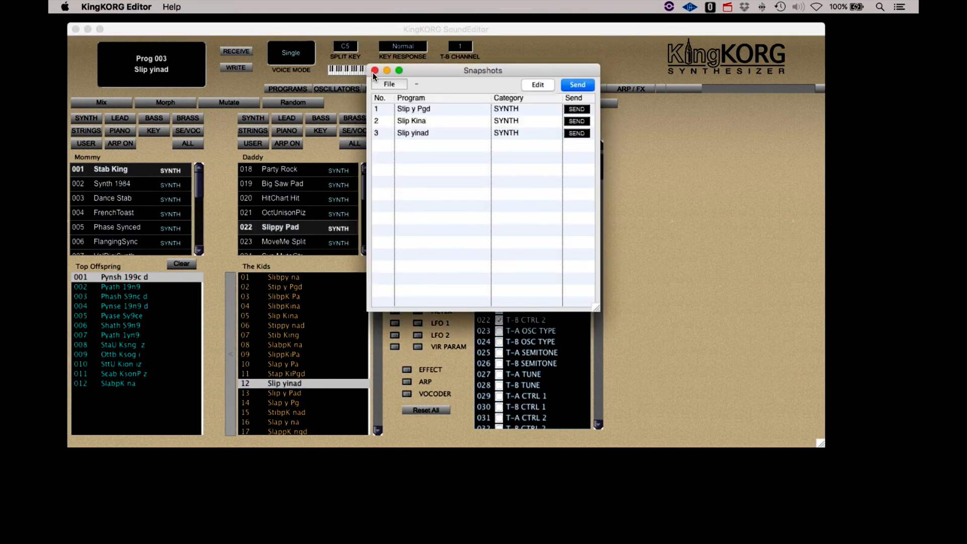
{"action": "left_click", "coordinate": [390, 84]}
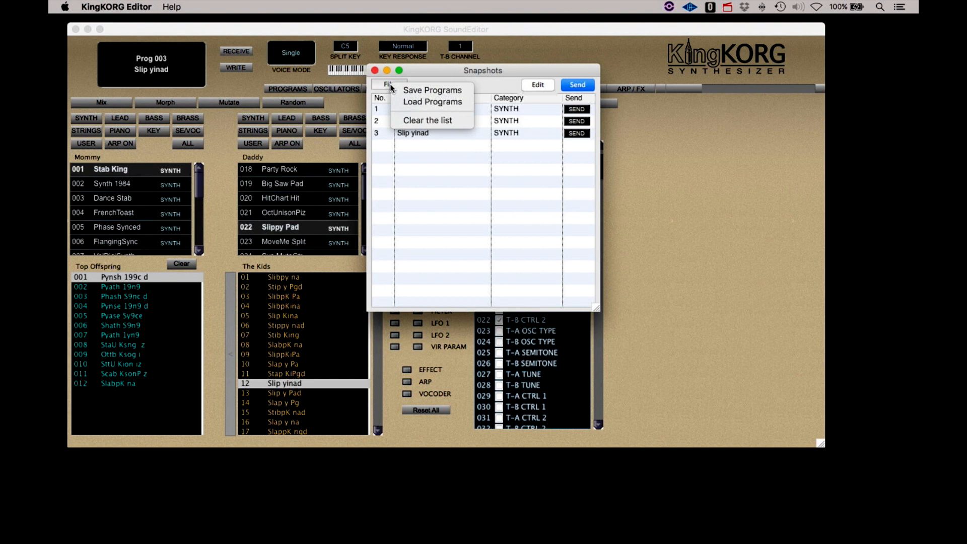
{"action": "left_click", "coordinate": [419, 93]}
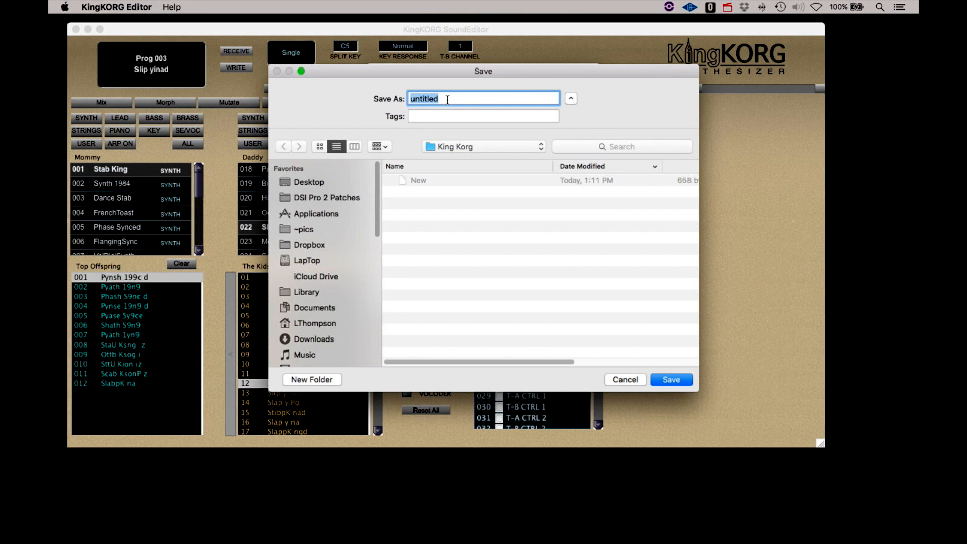
{"action": "type", "text": "Test"}
{"action": "key", "text": "Return"}
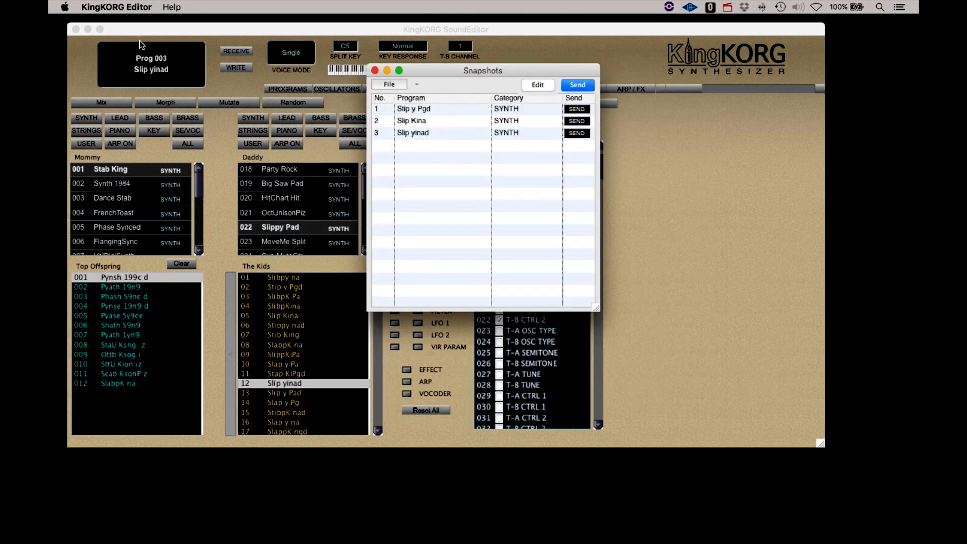
{"action": "left_click", "coordinate": [125, 33]}
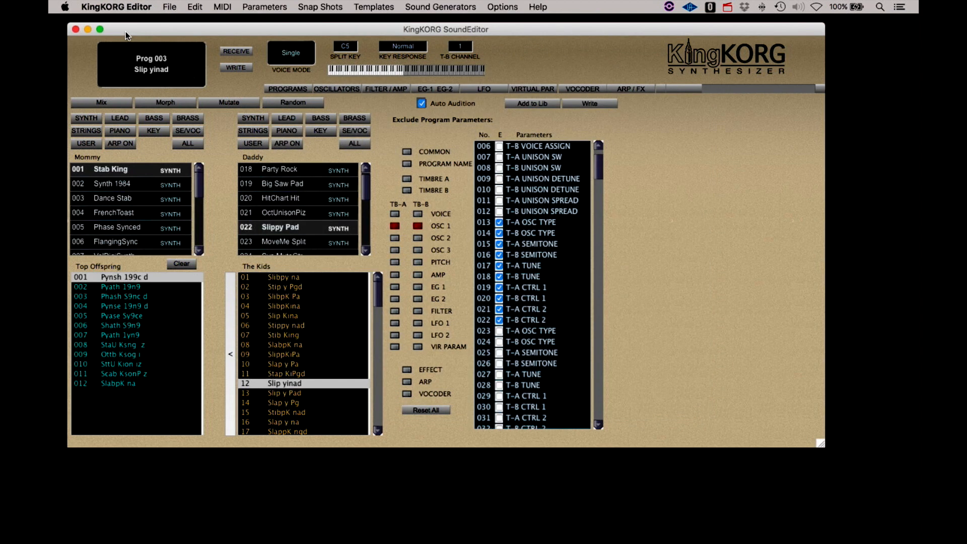
- Load the Test programs file from Desktop > King Korg into the Bank Manager
{"action": "left_click", "coordinate": [194, 9]}
{"action": "mouse_move", "coordinate": [170, 7]}
{"action": "left_click", "coordinate": [195, 110]}
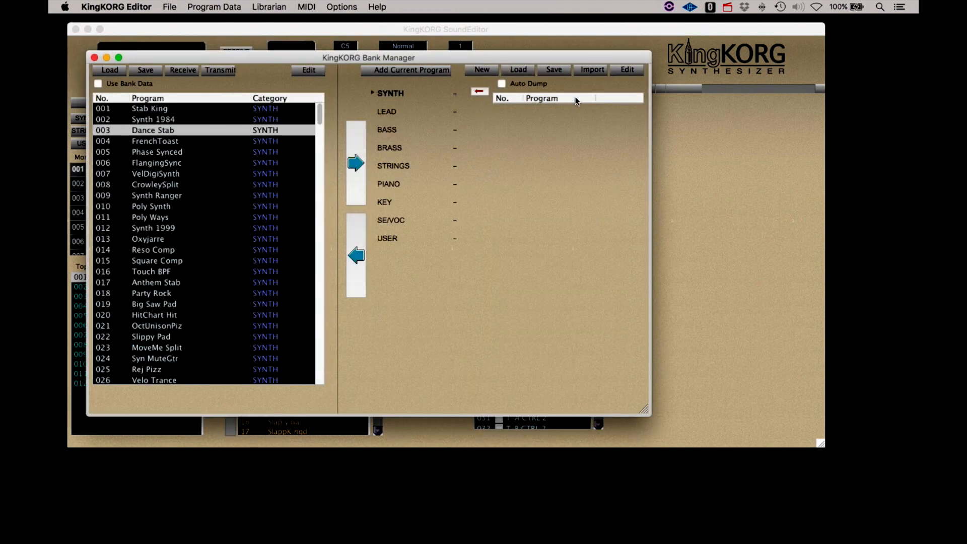
{"action": "left_click", "coordinate": [516, 68]}
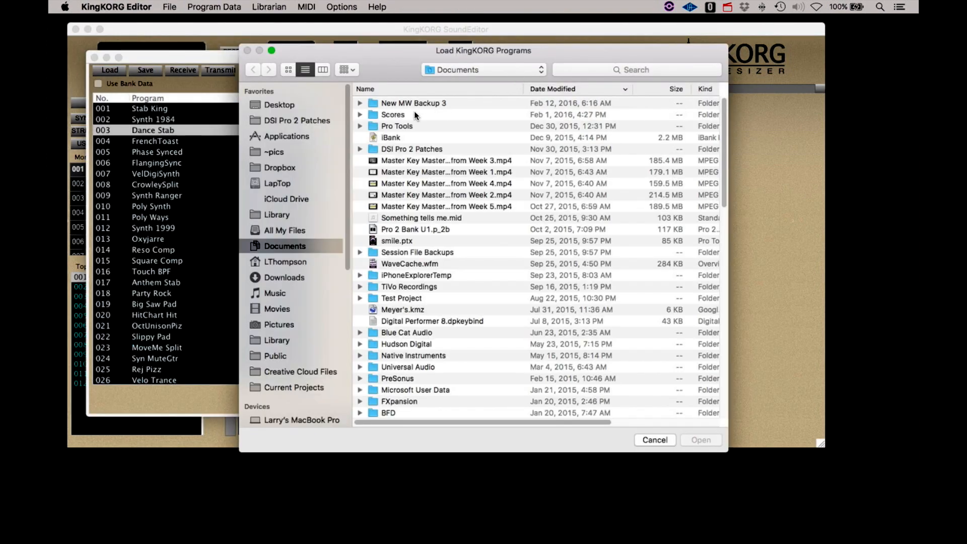
{"action": "left_click", "coordinate": [304, 109]}
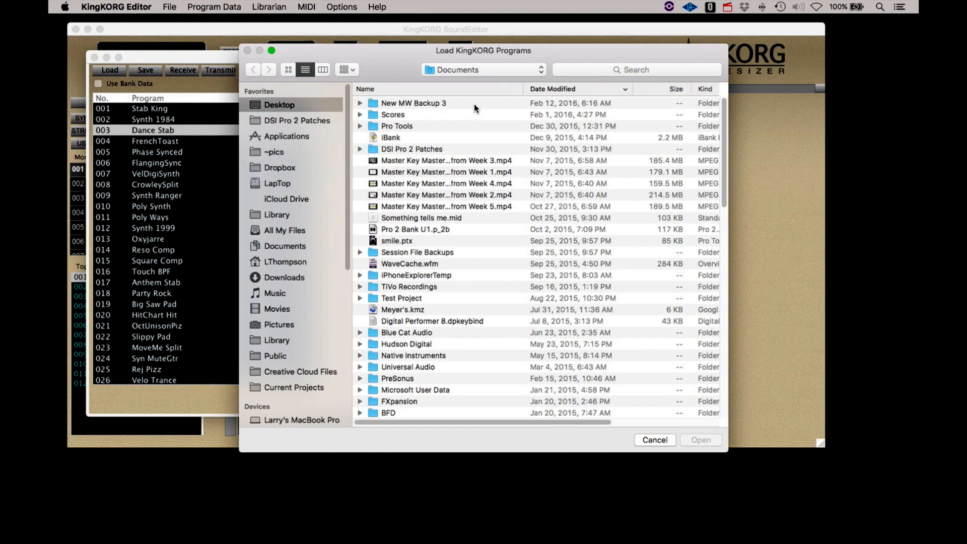
{"action": "double_click", "coordinate": [404, 102]}
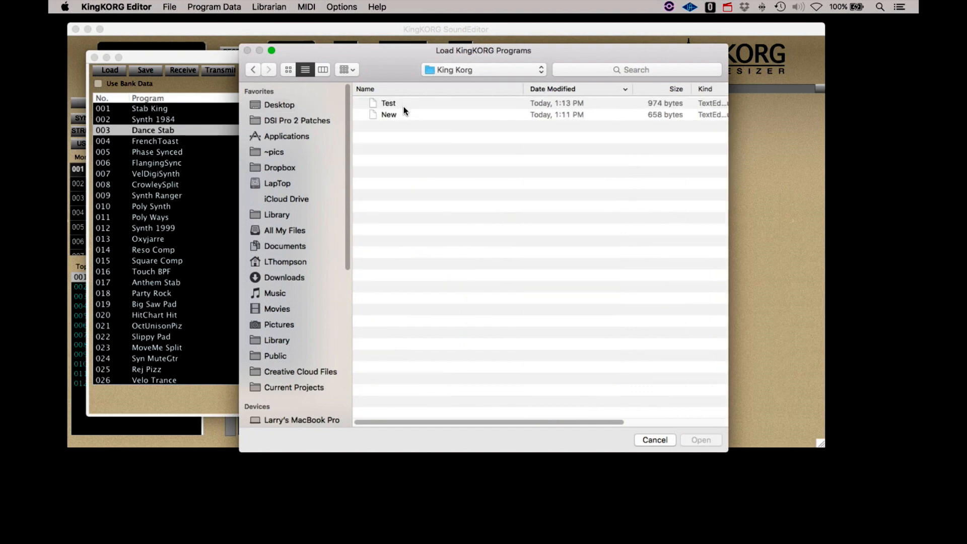
{"action": "double_click", "coordinate": [386, 104]}
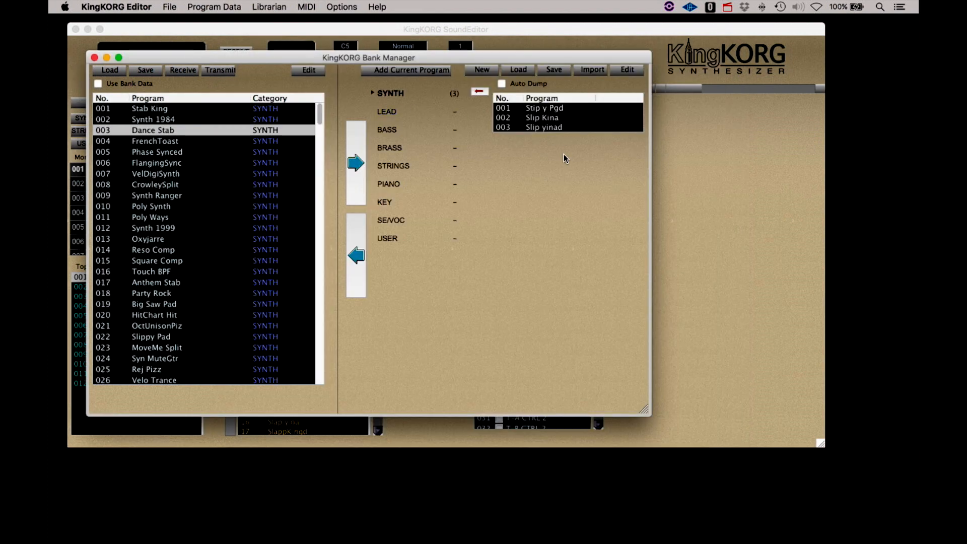
- Rename program 001 to Synth 1 with category SYNTH and write it over bank program 003 Dance Stab
{"action": "double_click", "coordinate": [532, 108]}
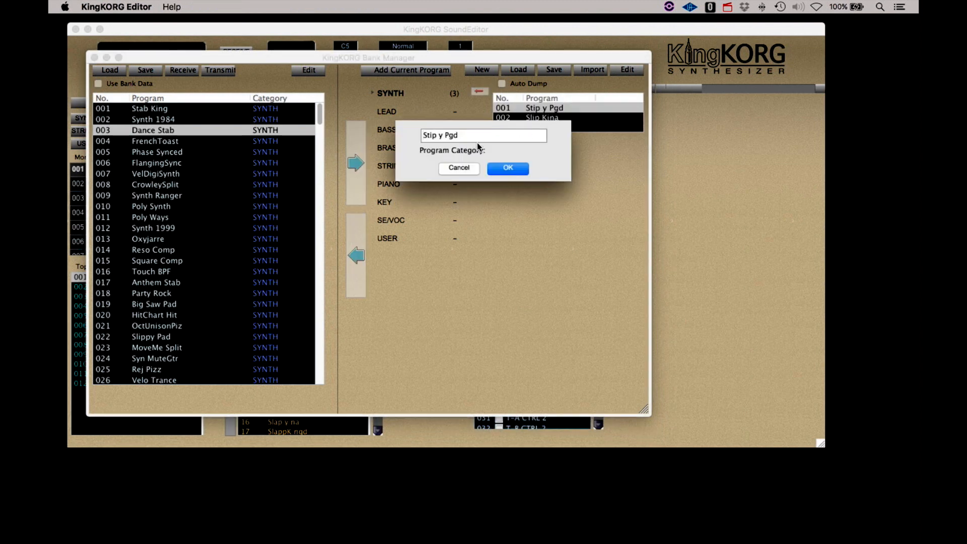
{"action": "type", "text": "Synth 1"}
{"action": "left_click", "coordinate": [476, 150]}
{"action": "left_click", "coordinate": [509, 160]}
{"action": "left_click", "coordinate": [510, 167]}
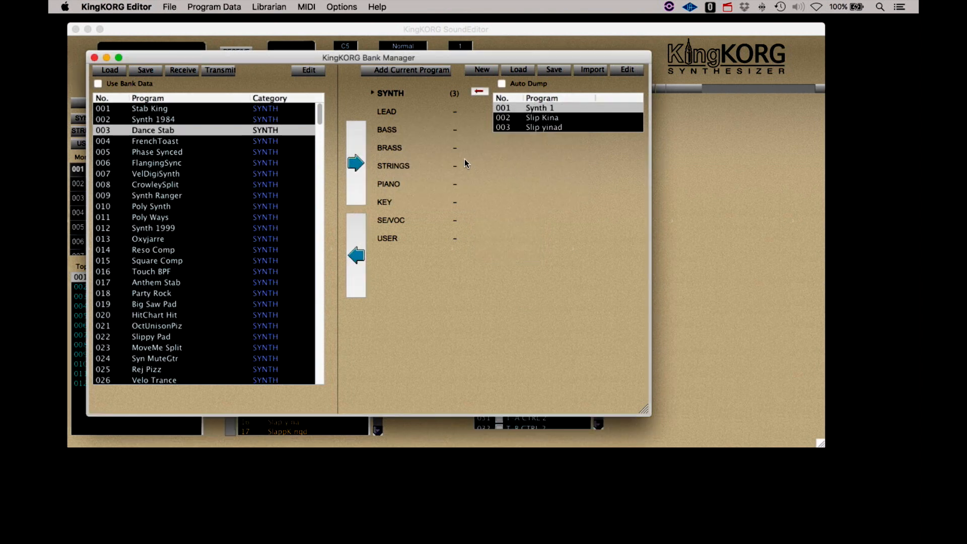
{"action": "left_click", "coordinate": [363, 256]}
{"action": "left_click", "coordinate": [527, 163]}
{"action": "left_click", "coordinate": [94, 57]}
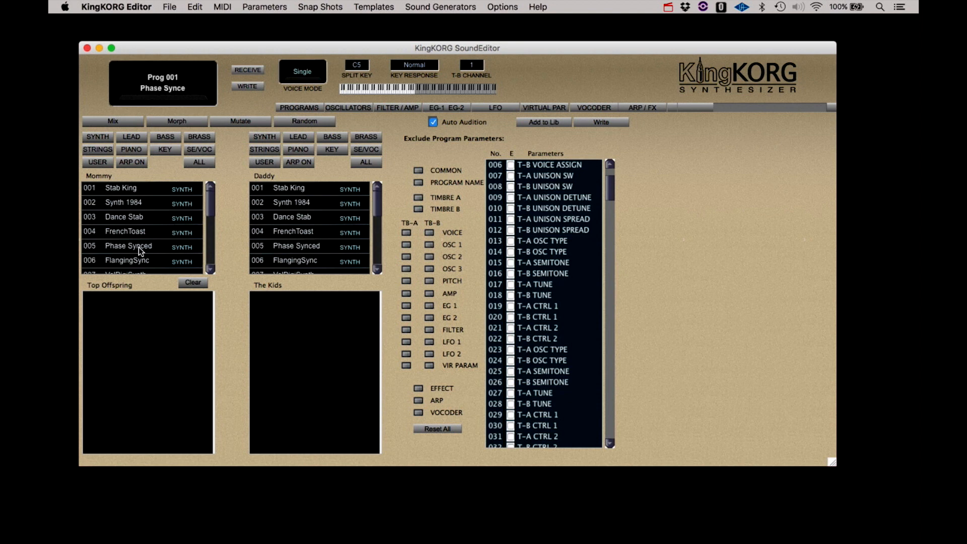
- Morph Phase Synced (Mommy) with Poly Synth (Daddy), regenerating the offspring four more times
{"action": "left_click", "coordinate": [138, 246]}
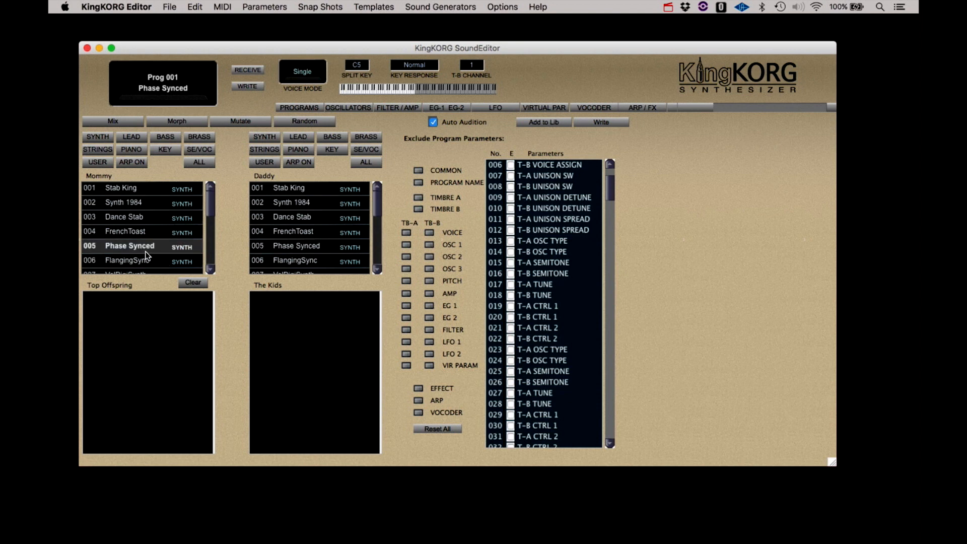
{"action": "scroll", "coordinate": [321, 250], "scroll_direction": "down", "scroll_amount": 3}
{"action": "left_click", "coordinate": [318, 248]}
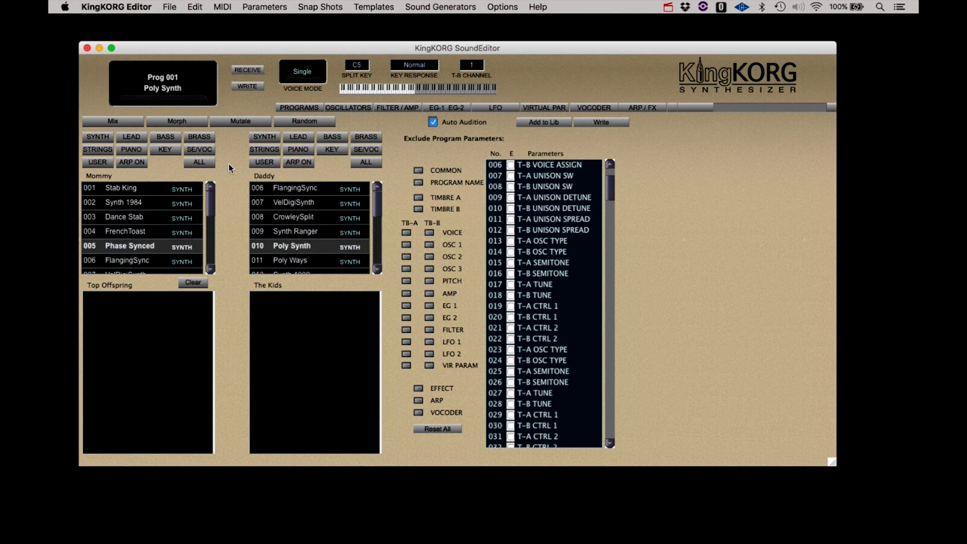
{"action": "left_click", "coordinate": [183, 123]}
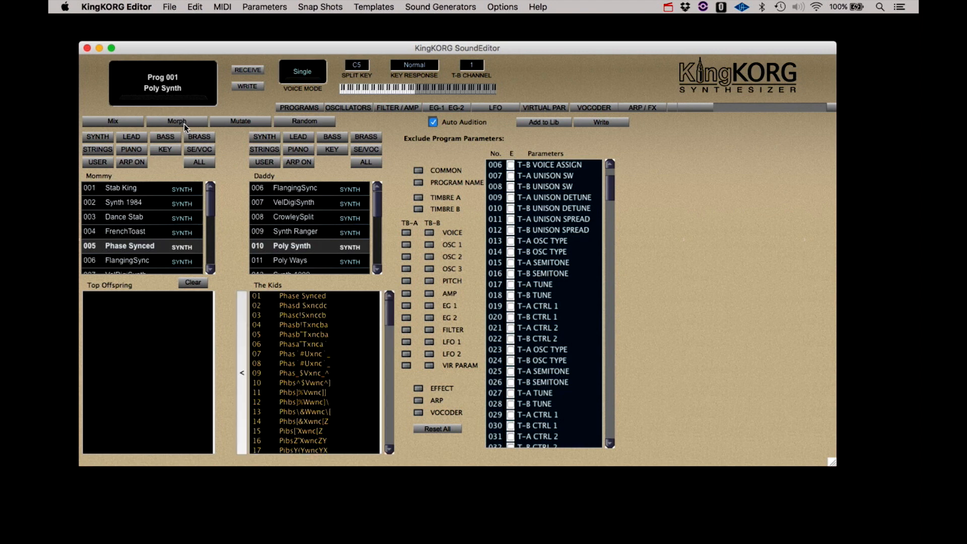
{"action": "left_click", "coordinate": [184, 123]}
{"action": "left_click", "coordinate": [184, 123]}
{"action": "left_click", "coordinate": [183, 123]}
{"action": "left_click", "coordinate": [183, 123]}
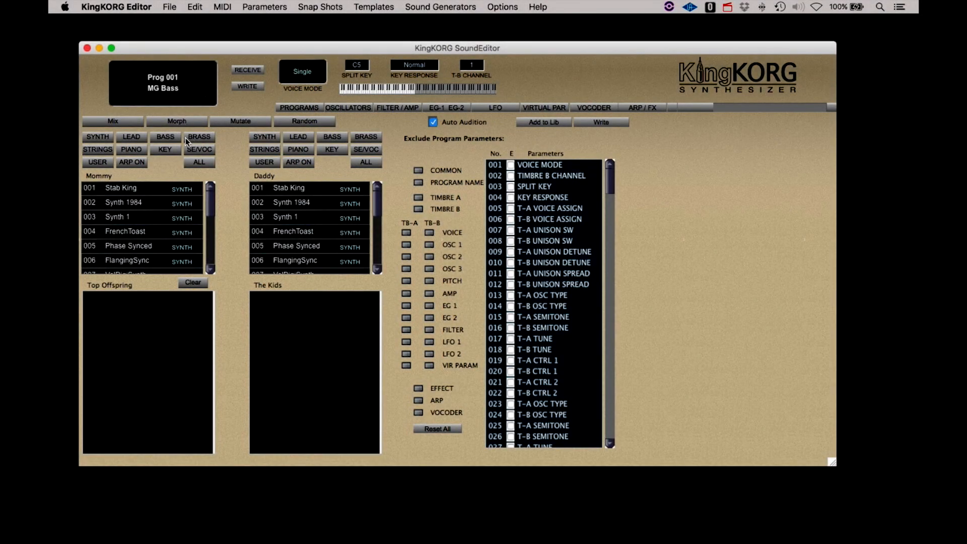
- Filter both parents to bass programs and morph MG Bass with Pilot Bass
{"action": "left_click", "coordinate": [161, 138]}
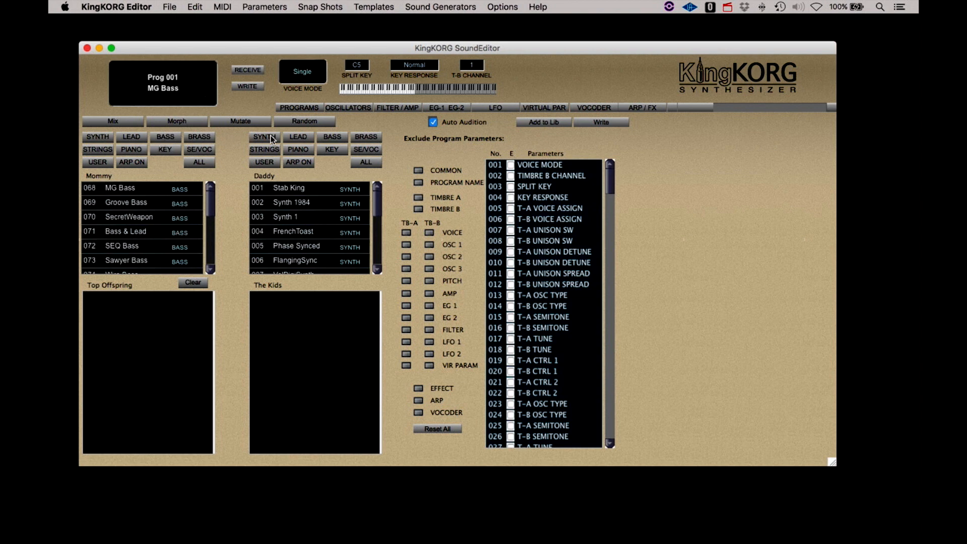
{"action": "left_click", "coordinate": [328, 138]}
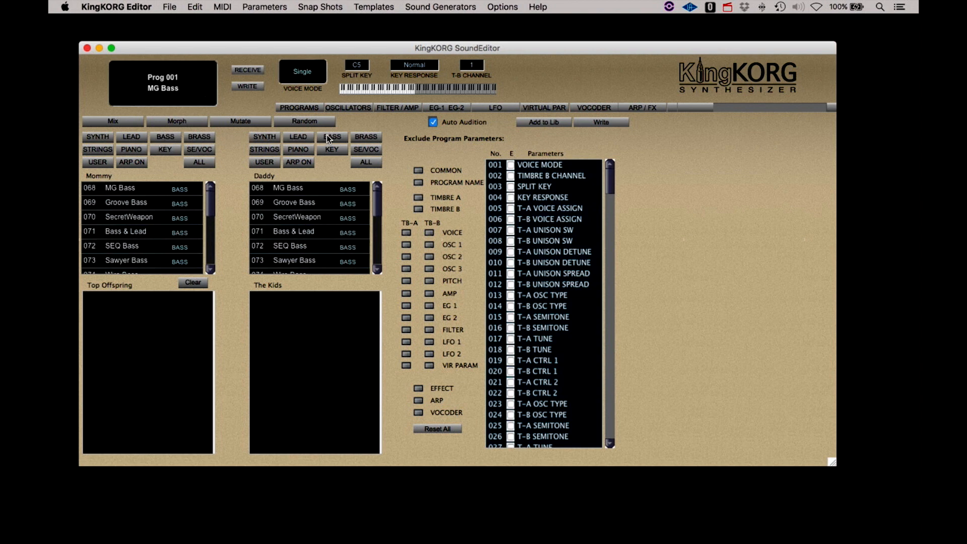
{"action": "left_click", "coordinate": [124, 189]}
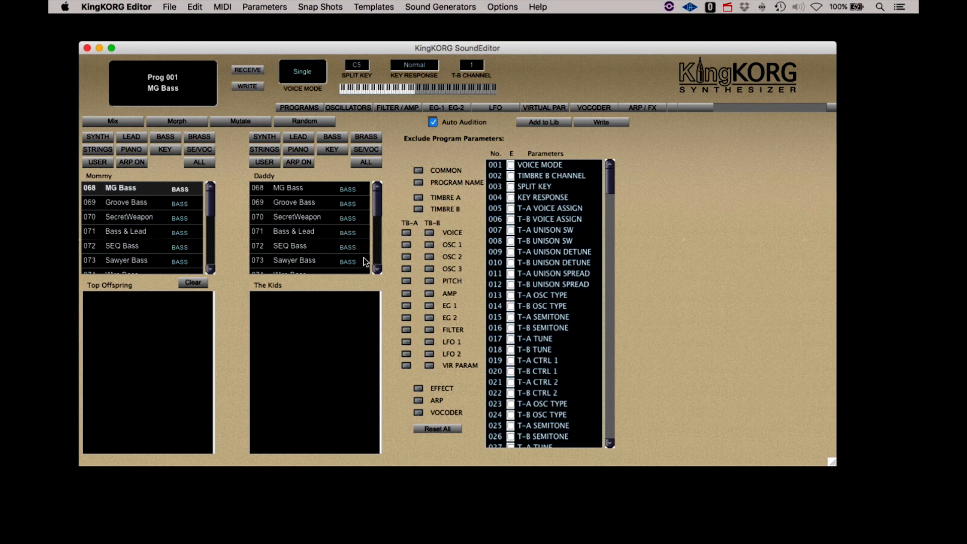
{"action": "scroll", "coordinate": [268, 232], "scroll_direction": "down", "scroll_amount": 4}
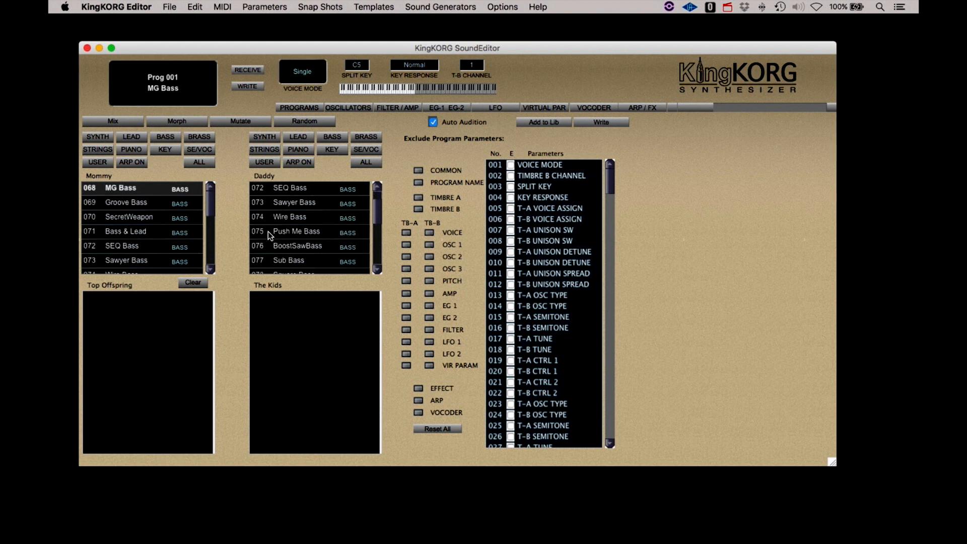
{"action": "scroll", "coordinate": [268, 231], "scroll_direction": "down", "scroll_amount": 11}
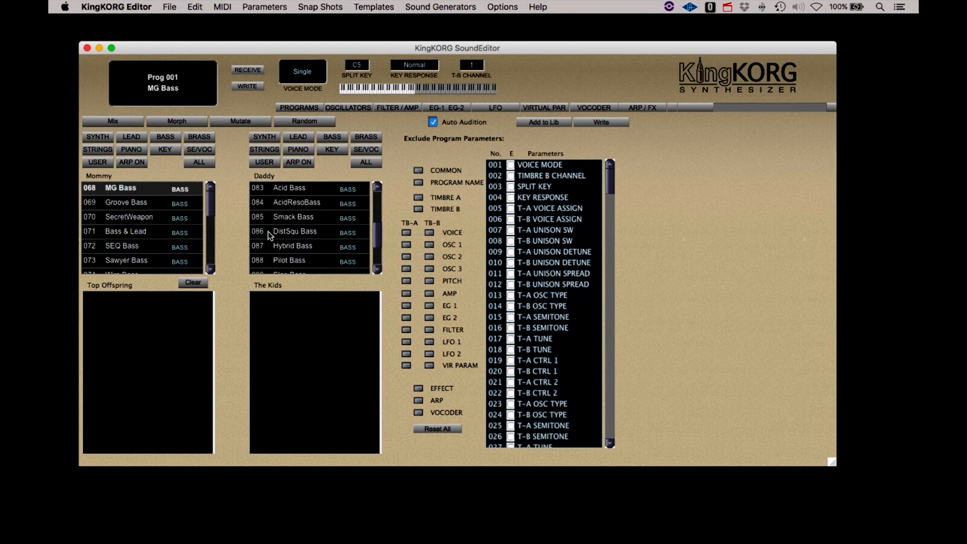
{"action": "scroll", "coordinate": [268, 231], "scroll_direction": "down", "scroll_amount": 2}
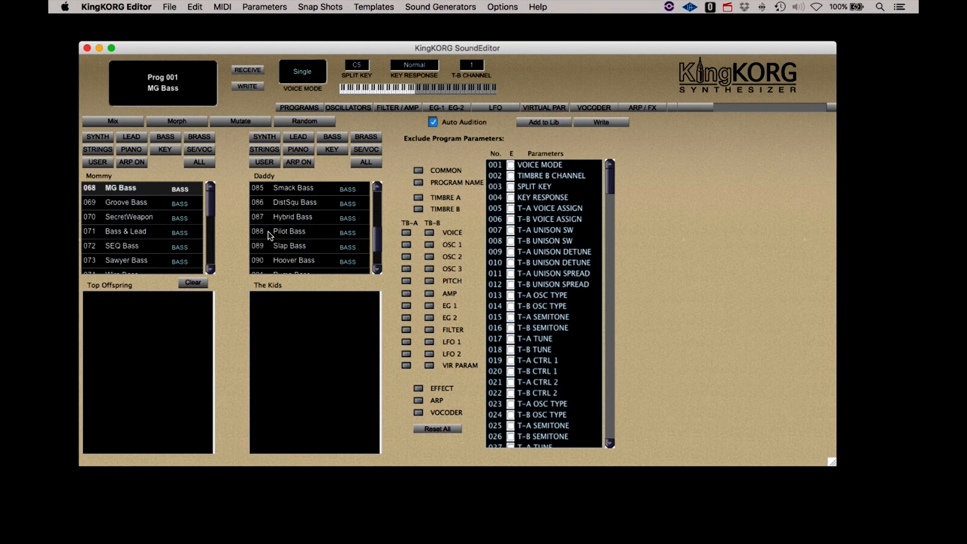
{"action": "left_click", "coordinate": [295, 231]}
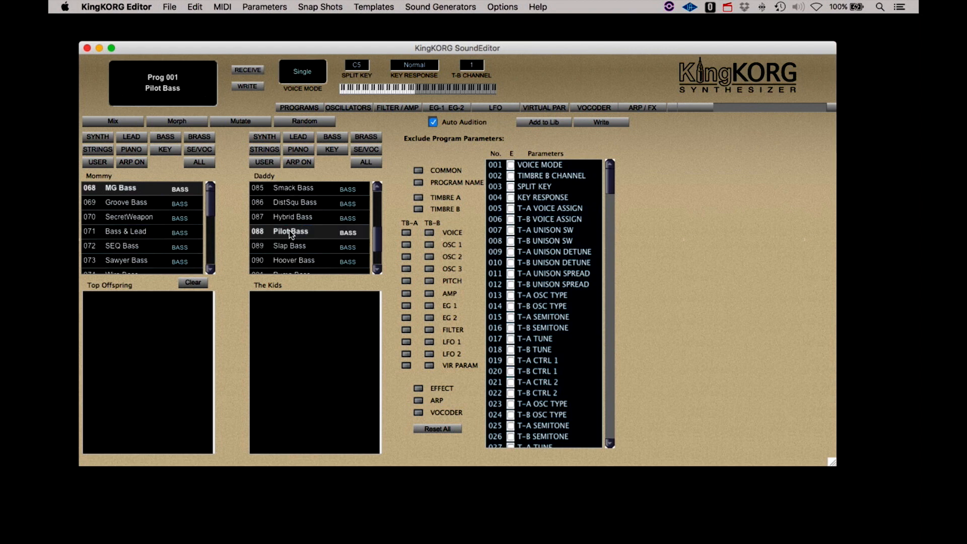
{"action": "left_click", "coordinate": [182, 120]}
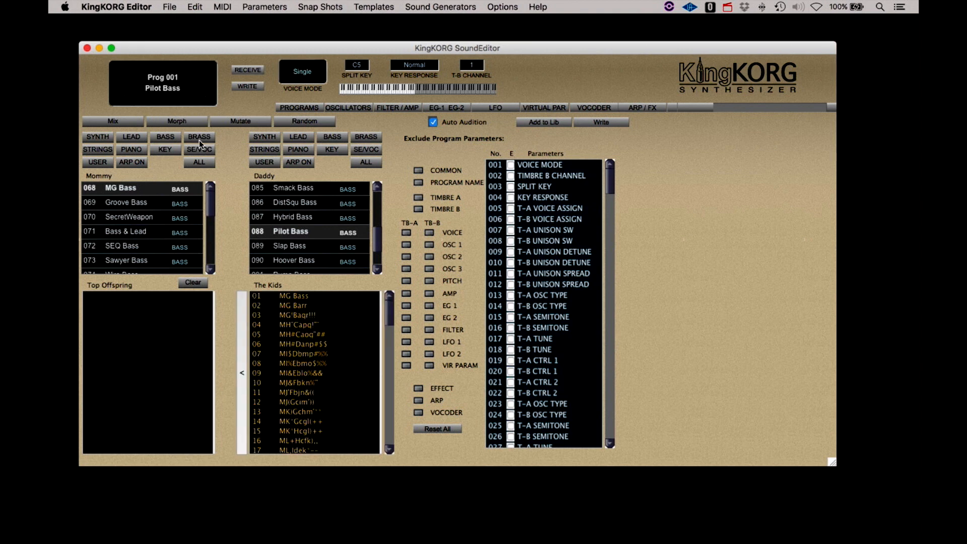
- Audition the bass offspring and add kids 40, 43 and 46 to Top Offspring
{"action": "left_click", "coordinate": [300, 296]}
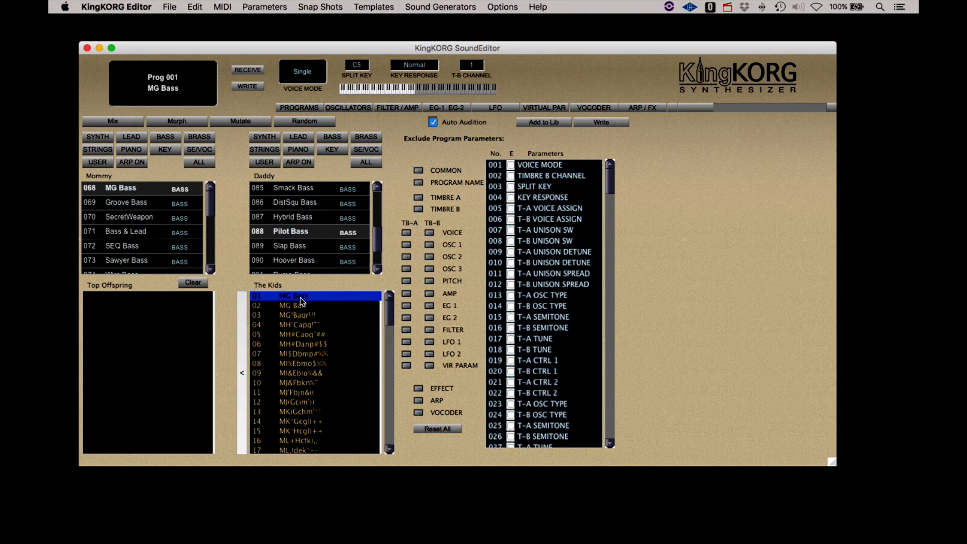
{"action": "left_click_drag", "start_coordinate": [388, 315], "coordinate": [383, 362]}
{"action": "left_click", "coordinate": [310, 423]}
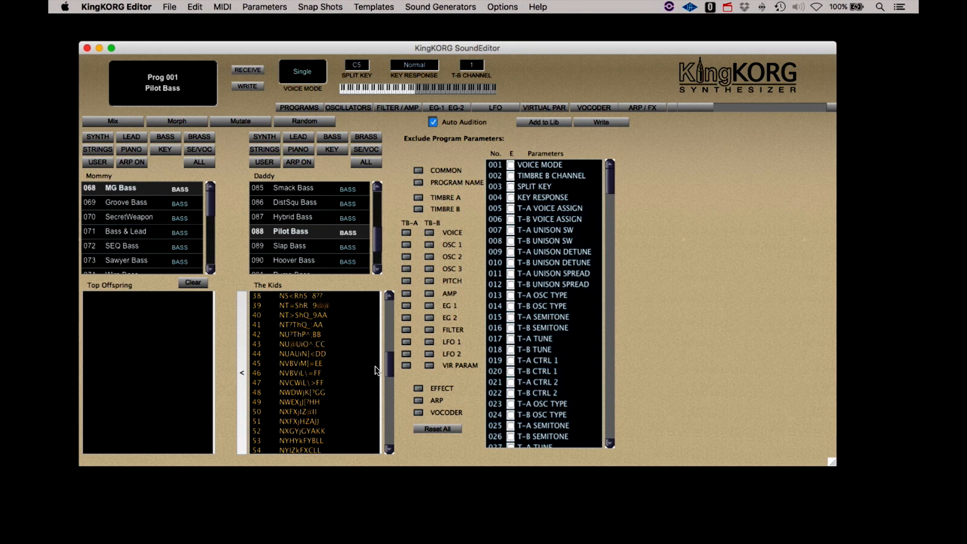
{"action": "left_click", "coordinate": [295, 316]}
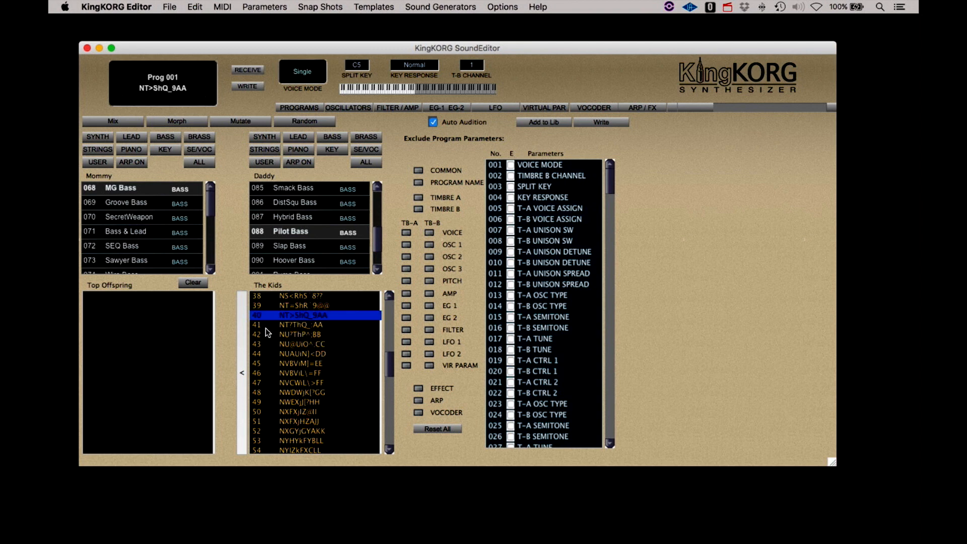
{"action": "left_click", "coordinate": [243, 351]}
{"action": "left_click", "coordinate": [304, 331]}
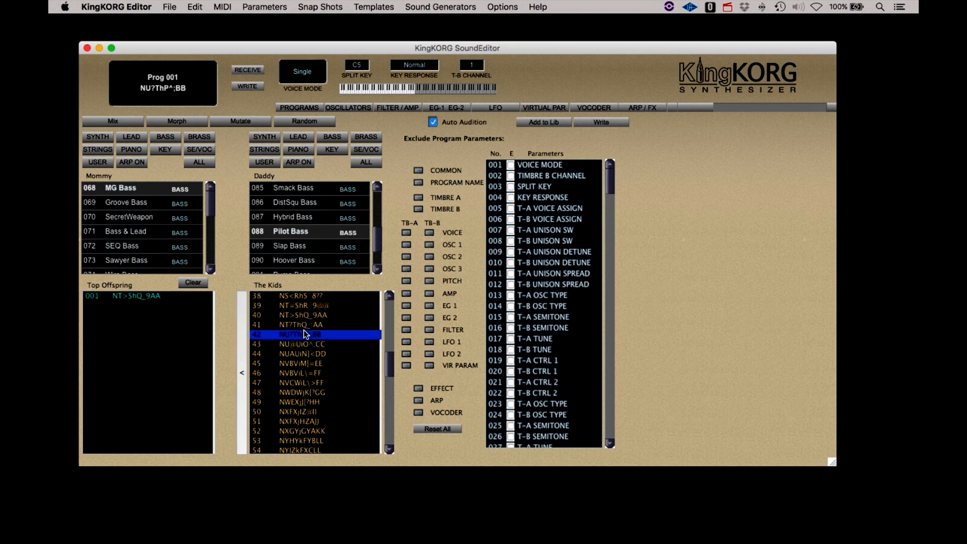
{"action": "left_click", "coordinate": [304, 344]}
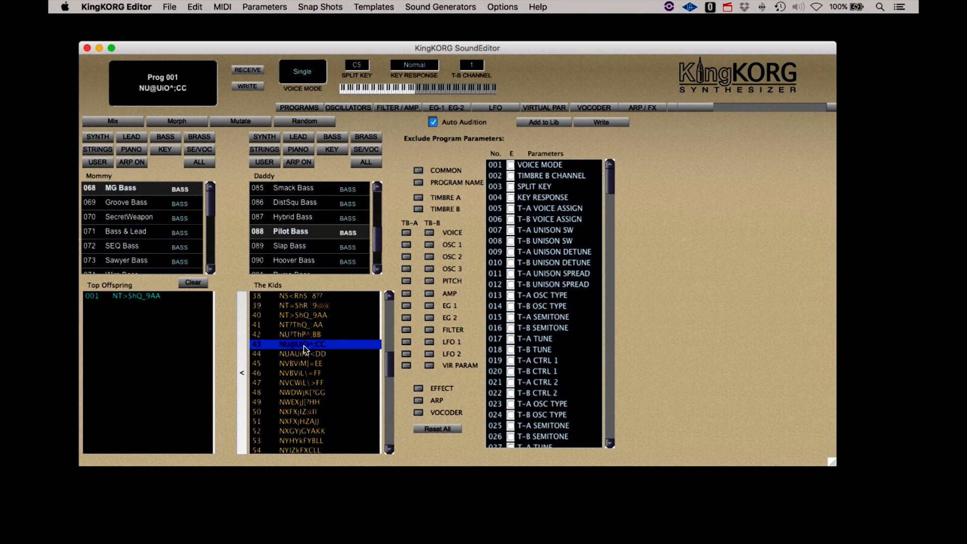
{"action": "left_click", "coordinate": [243, 362]}
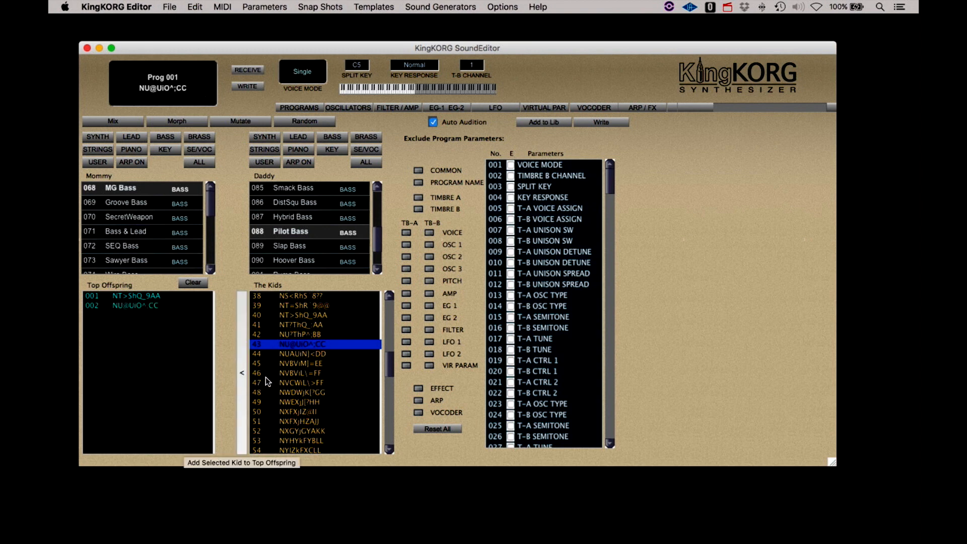
{"action": "left_click", "coordinate": [295, 373]}
{"action": "left_click", "coordinate": [294, 391]}
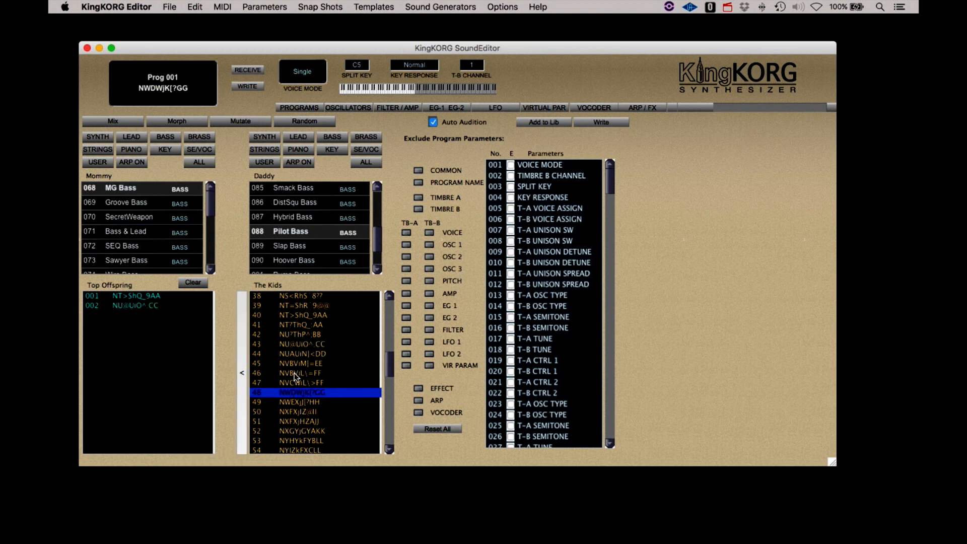
{"action": "left_click", "coordinate": [295, 376]}
{"action": "left_click", "coordinate": [242, 373]}
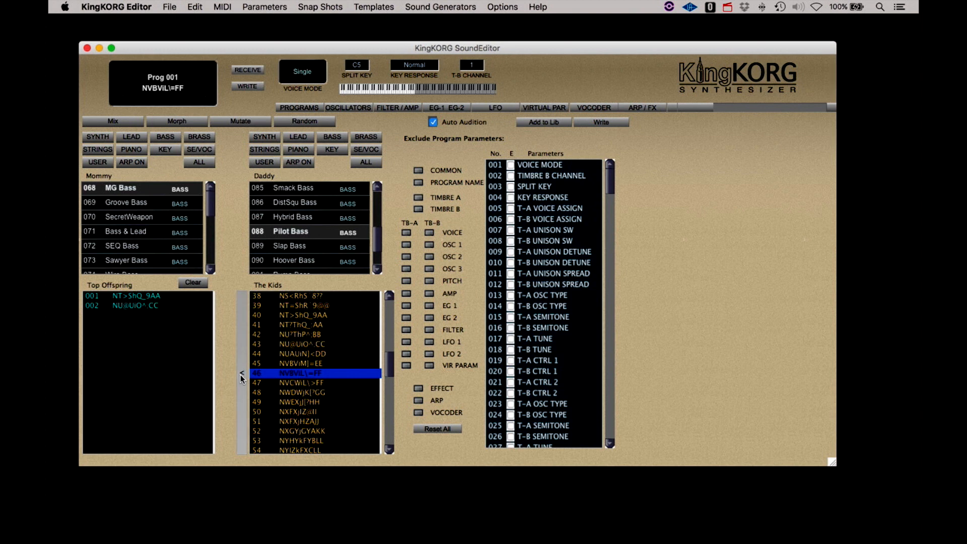
- Audition further down and add kids 50, 56 and 71 to Top Offspring
{"action": "scroll", "coordinate": [287, 390], "scroll_direction": "down", "scroll_amount": 1}
{"action": "left_click", "coordinate": [288, 387]}
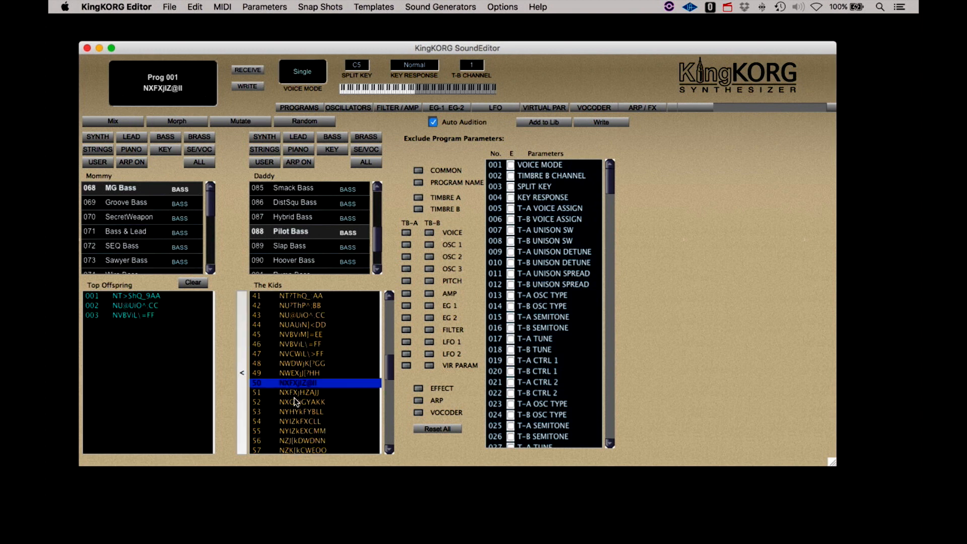
{"action": "left_click", "coordinate": [242, 382]}
{"action": "scroll", "coordinate": [292, 401], "scroll_direction": "down", "scroll_amount": 2}
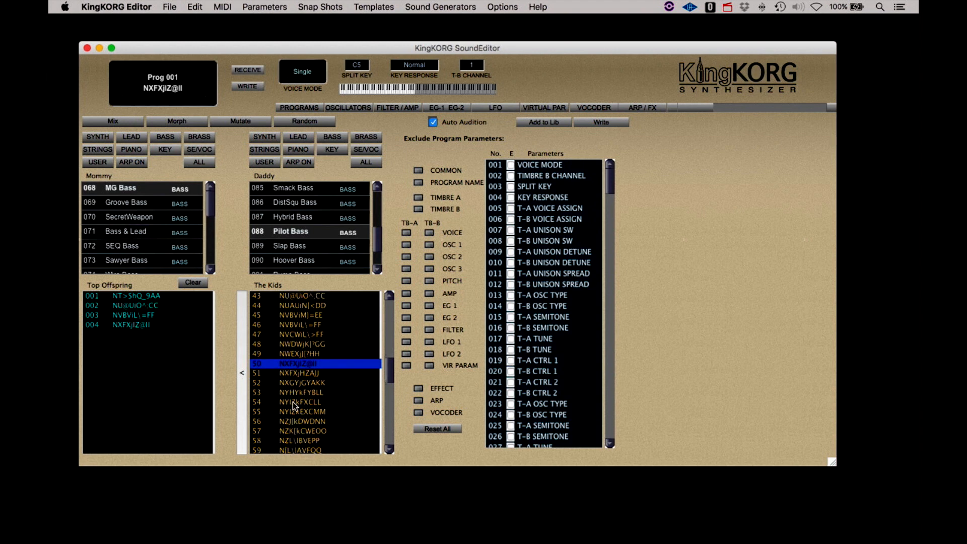
{"action": "left_click", "coordinate": [292, 402]}
{"action": "left_click", "coordinate": [247, 400]}
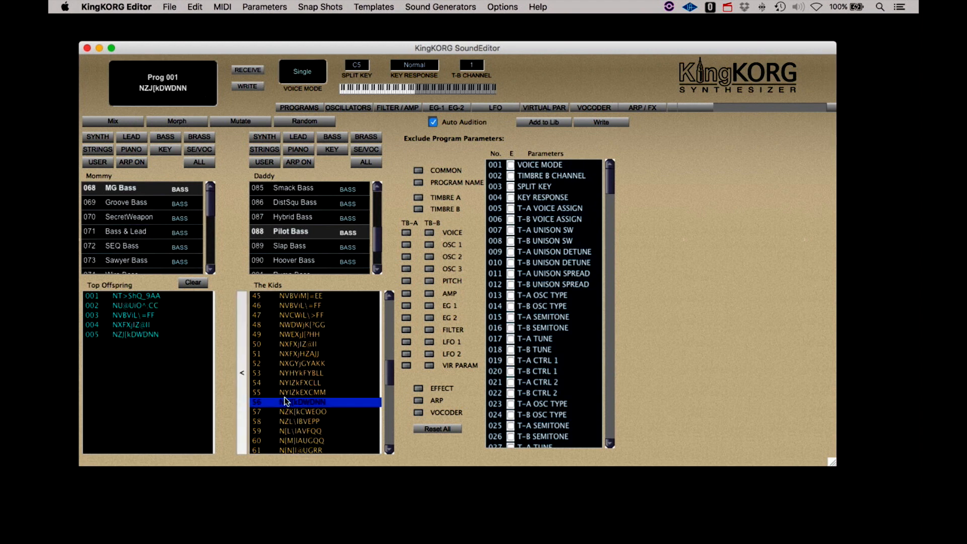
{"action": "scroll", "coordinate": [288, 398], "scroll_direction": "down", "scroll_amount": 6}
{"action": "left_click", "coordinate": [298, 402]}
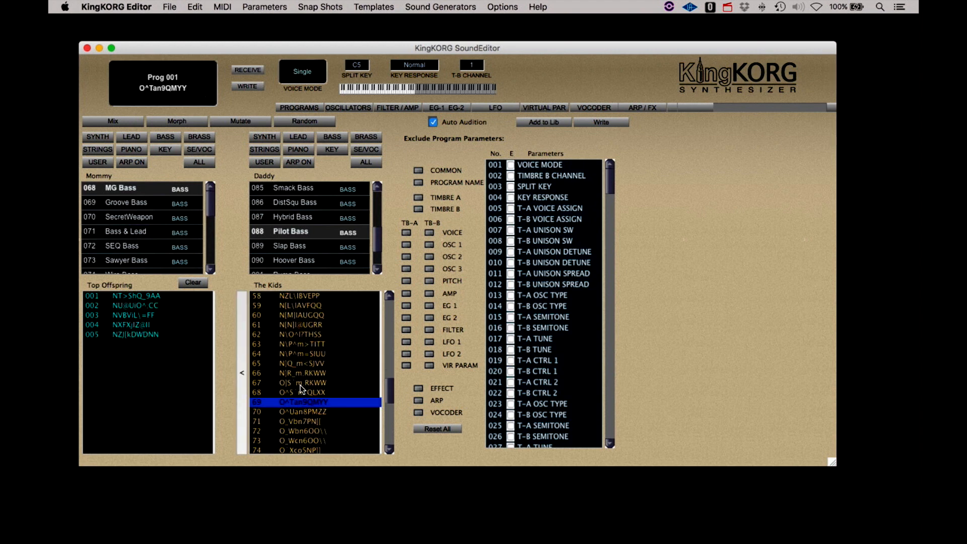
{"action": "left_click", "coordinate": [298, 411]}
{"action": "left_click", "coordinate": [298, 403]}
{"action": "key", "text": "Down"}
{"action": "key", "text": "Down"}
{"action": "key", "text": "Down"}
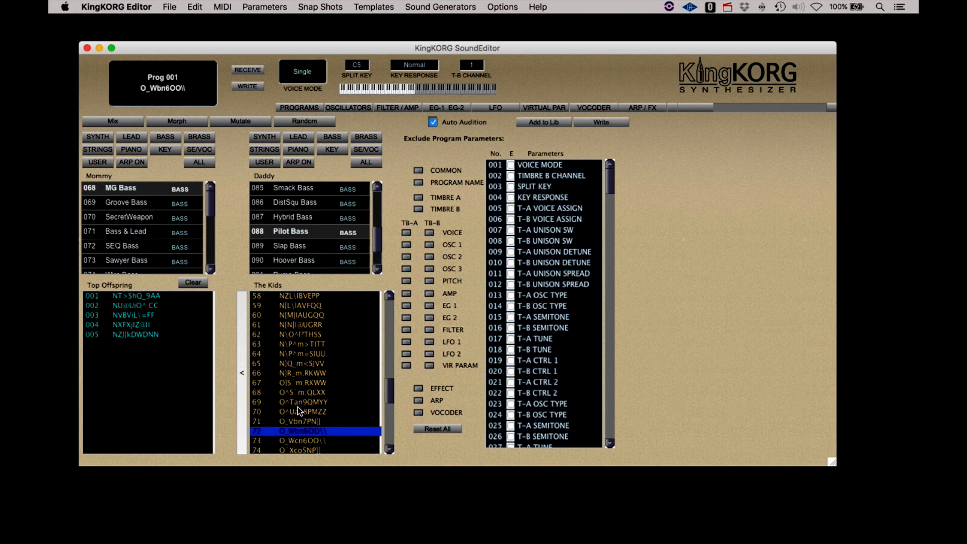
{"action": "key", "text": "Up"}
{"action": "key", "text": "Up"}
{"action": "key", "text": "Up"}
{"action": "key", "text": "Down"}
{"action": "key", "text": "Down"}
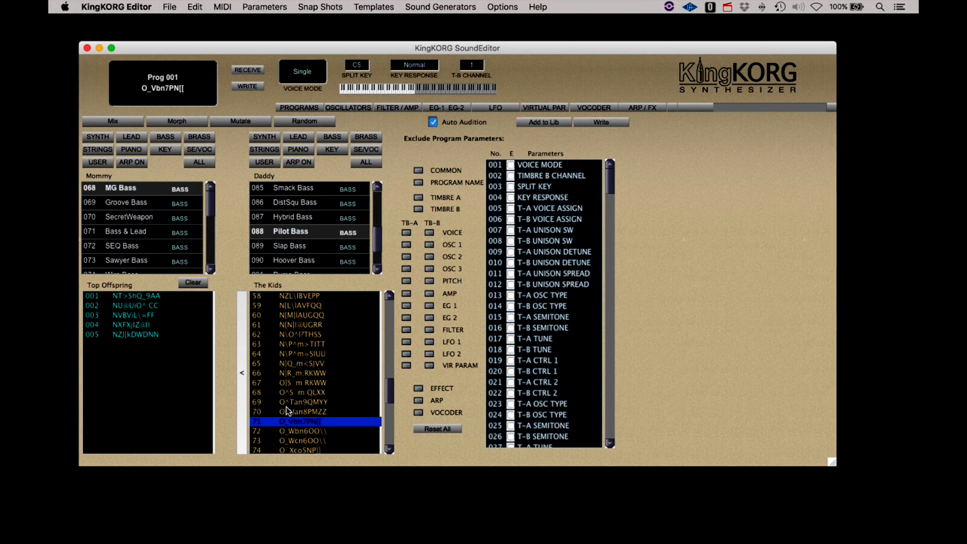
{"action": "left_click", "coordinate": [243, 412]}
- Step through the later kids and add kids 75, 77, 81, 83 and 84 to Top Offspring
{"action": "key", "text": "Down"}
{"action": "key", "text": "Down"}
{"action": "key", "text": "Down"}
{"action": "key", "text": "Down"}
{"action": "key", "text": "Down"}
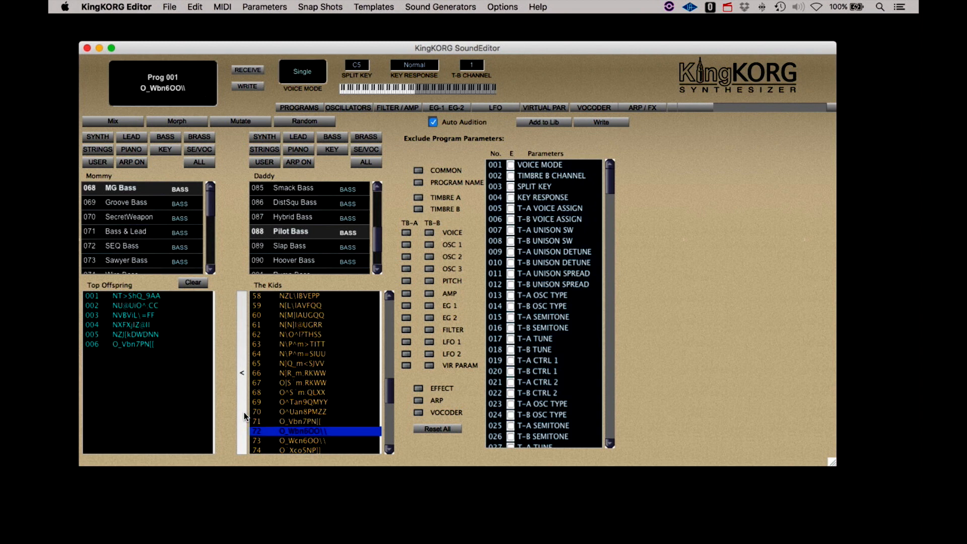
{"action": "key", "text": "Up"}
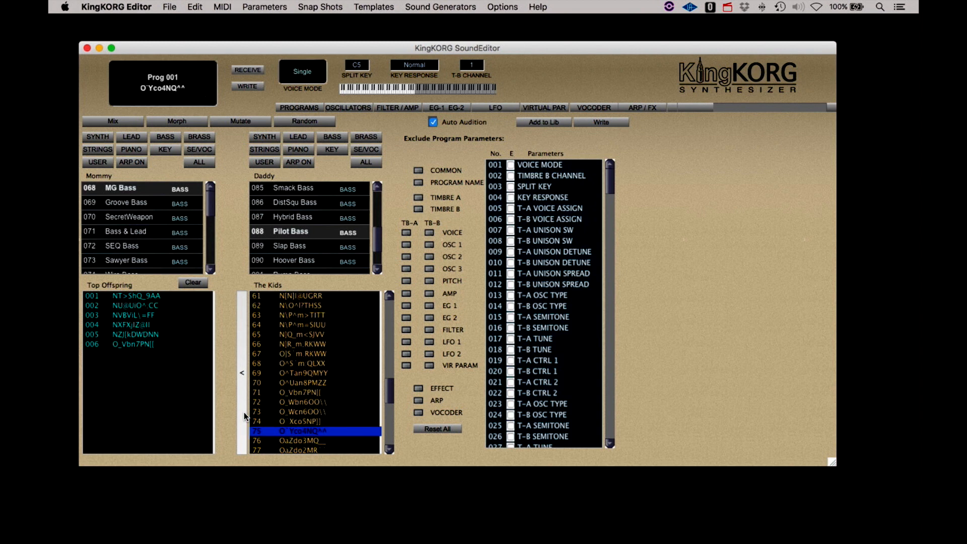
{"action": "left_click", "coordinate": [243, 411]}
{"action": "key", "text": "Down"}
{"action": "key", "text": "Down"}
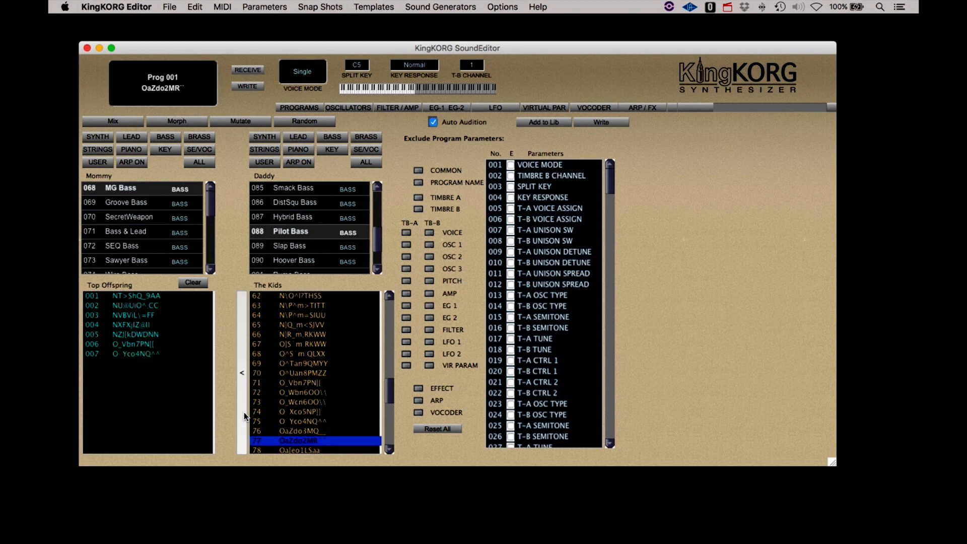
{"action": "left_click", "coordinate": [244, 412]}
{"action": "key", "text": "Down"}
{"action": "key", "text": "Down"}
{"action": "key", "text": "Down"}
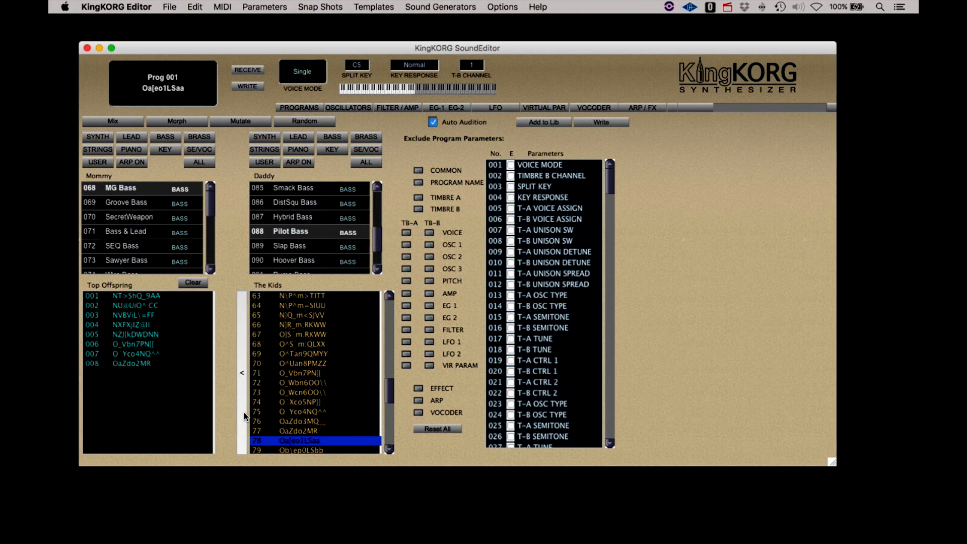
{"action": "key", "text": "Down"}
{"action": "key", "text": "Down"}
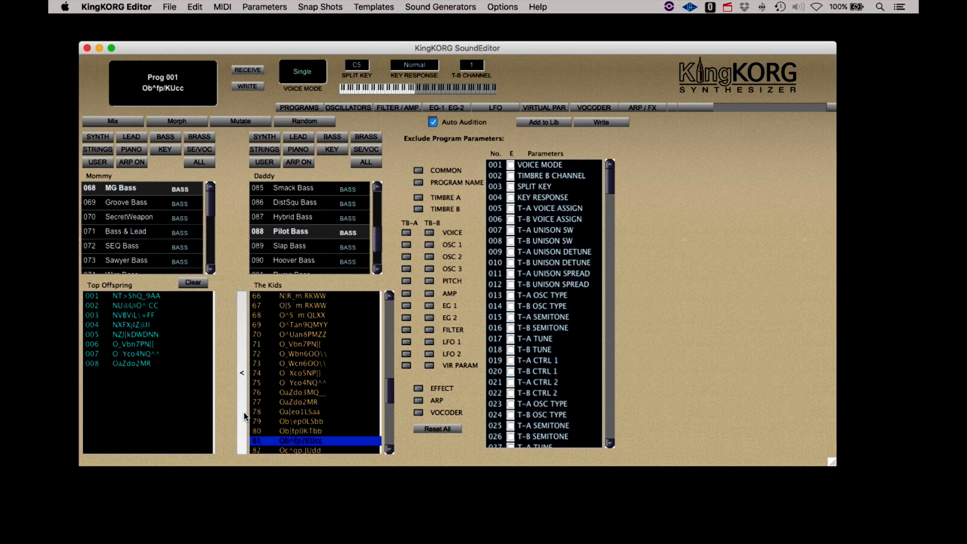
{"action": "left_click", "coordinate": [244, 412]}
{"action": "key", "text": "Down"}
{"action": "key", "text": "Down"}
{"action": "key", "text": "Down"}
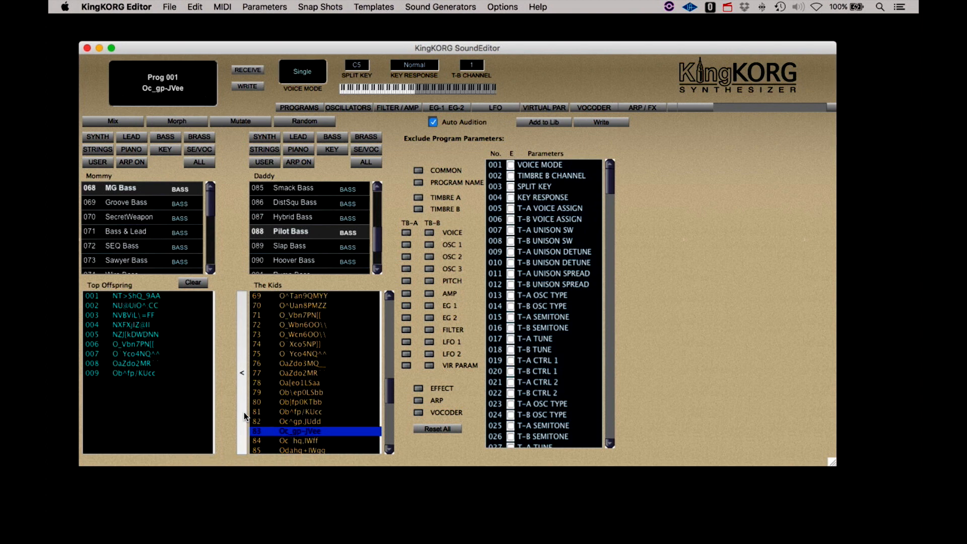
{"action": "key", "text": "Up"}
{"action": "left_click", "coordinate": [244, 412]}
{"action": "key", "text": "Down"}
{"action": "key", "text": "Down"}
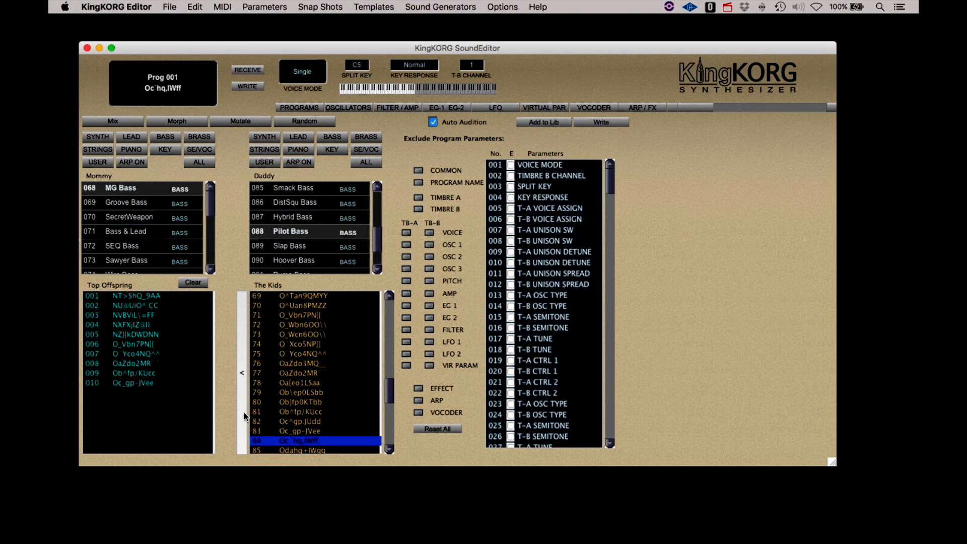
{"action": "key", "text": "Up"}
{"action": "left_click", "coordinate": [244, 412]}
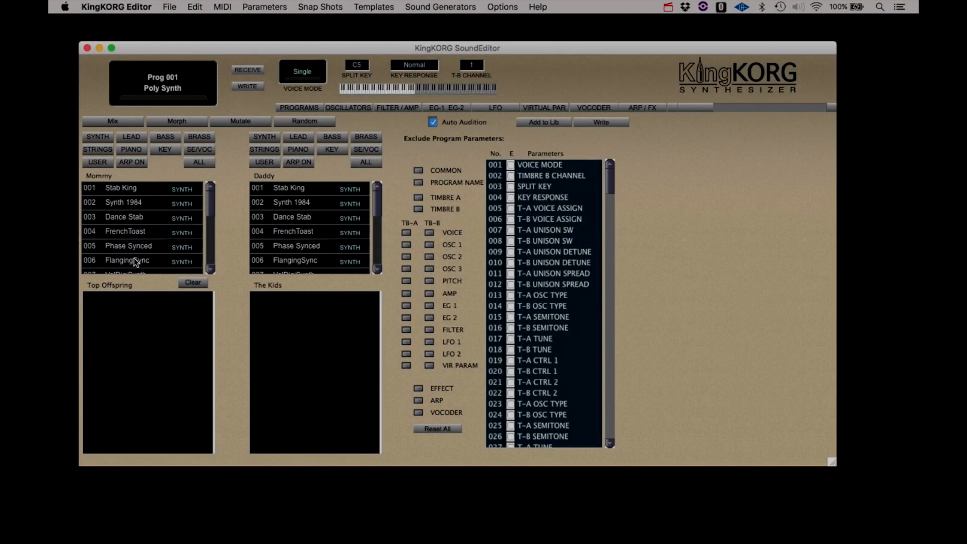
- Mutate FlangingSync (Mommy) with FrenchToast (Daddy) into a new set of kids
{"action": "left_click", "coordinate": [134, 259]}
{"action": "left_click", "coordinate": [289, 233]}
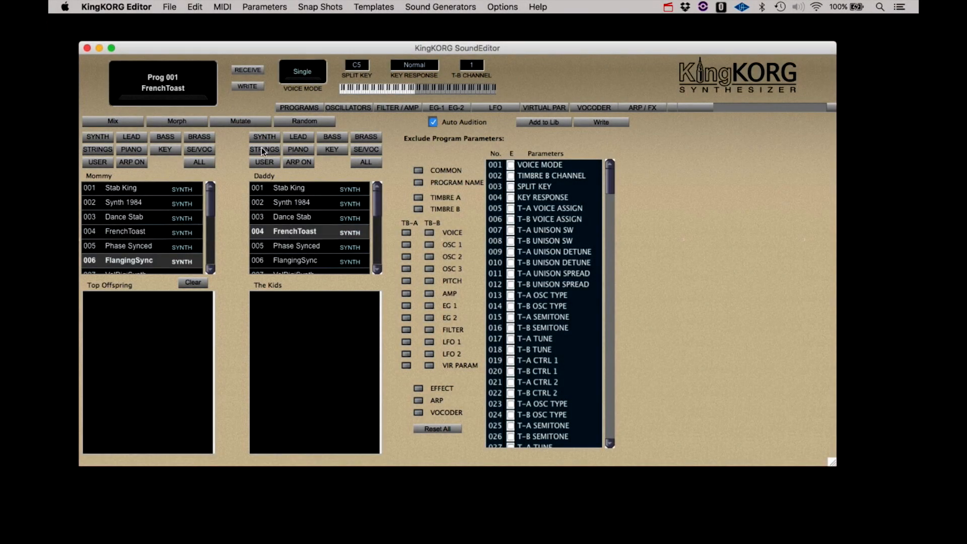
{"action": "left_click", "coordinate": [234, 123]}
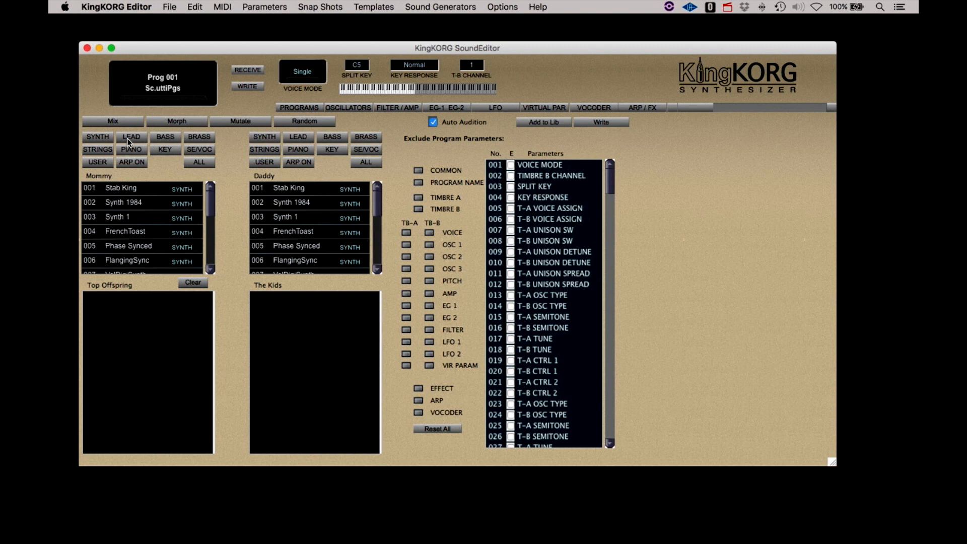
- Mutate St.Strings (Mommy) with Acoust.Piano (Daddy) into new kids
{"action": "left_click", "coordinate": [105, 150]}
{"action": "left_click", "coordinate": [116, 190]}
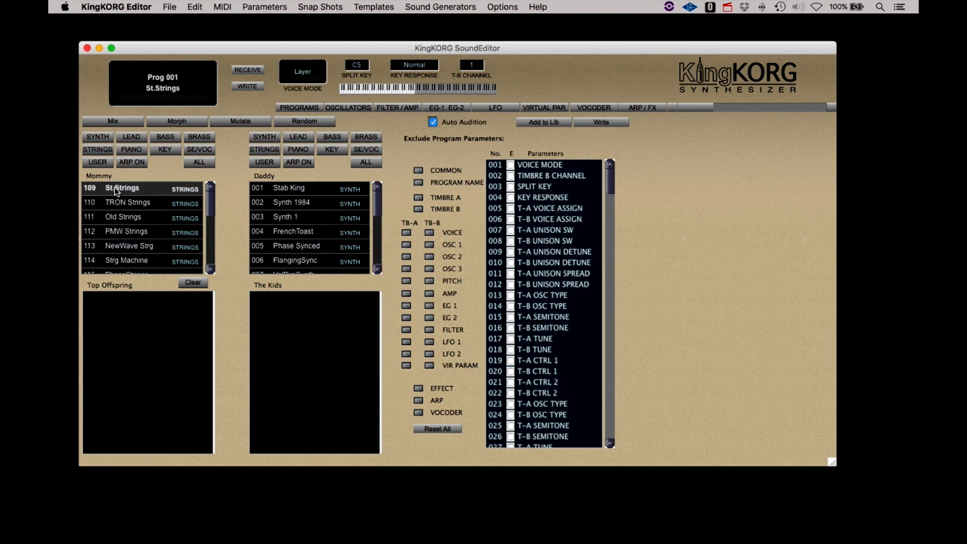
{"action": "left_click", "coordinate": [299, 150]}
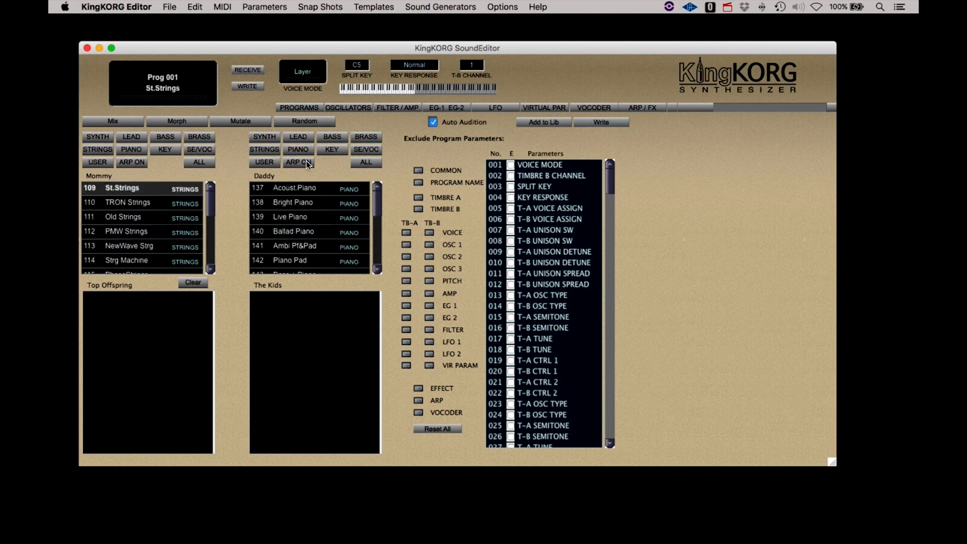
{"action": "left_click", "coordinate": [303, 190]}
{"action": "left_click", "coordinate": [154, 189]}
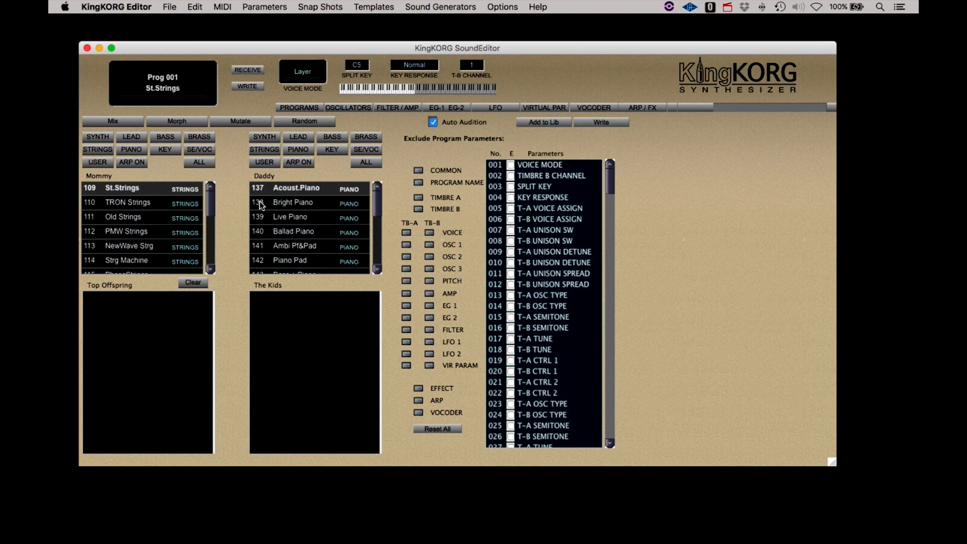
{"action": "left_click", "coordinate": [298, 190]}
{"action": "left_click", "coordinate": [236, 120]}
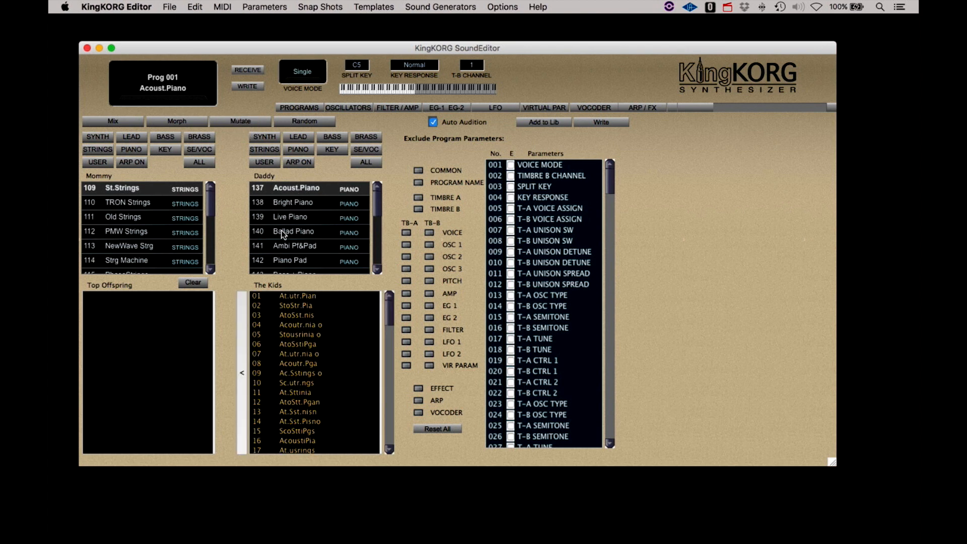
- Audition the first kids and add kid 03 to Top Offspring
{"action": "left_click", "coordinate": [290, 298]}
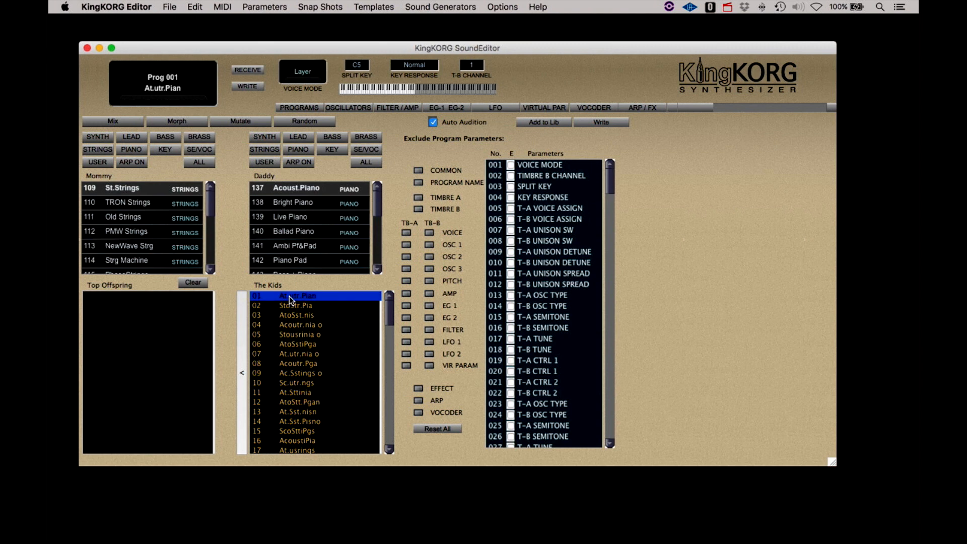
{"action": "key", "text": "Down"}
{"action": "key", "text": "Down"}
{"action": "key", "text": "Down"}
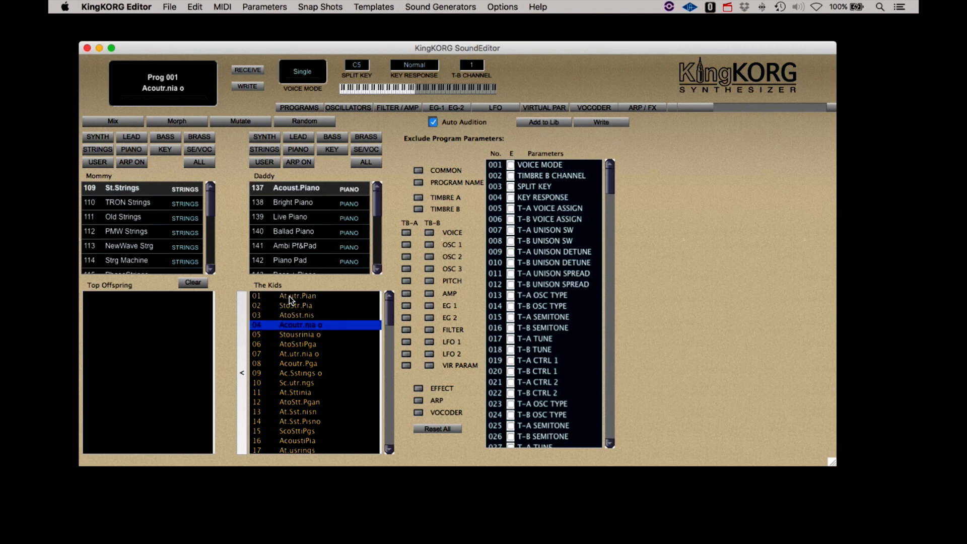
{"action": "key", "text": "Up"}
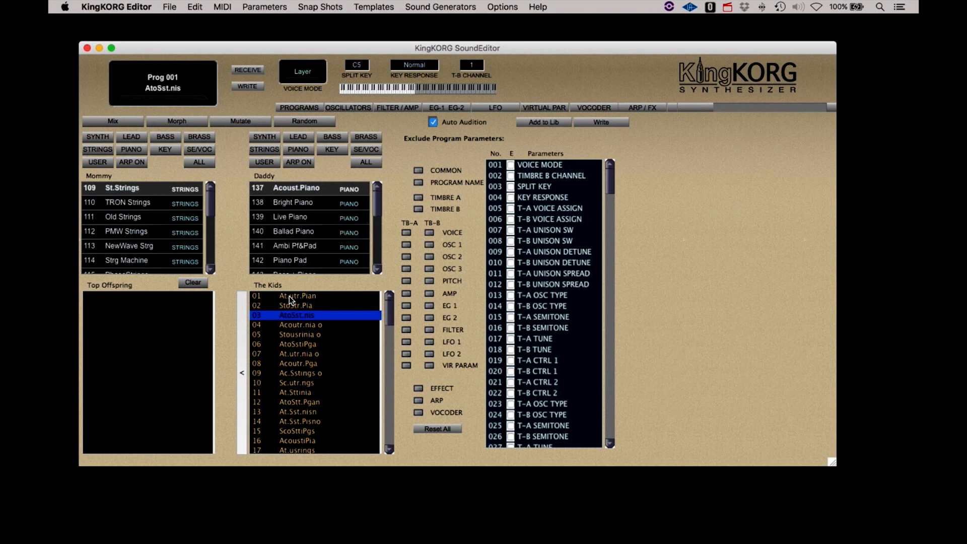
{"action": "left_click", "coordinate": [241, 358]}
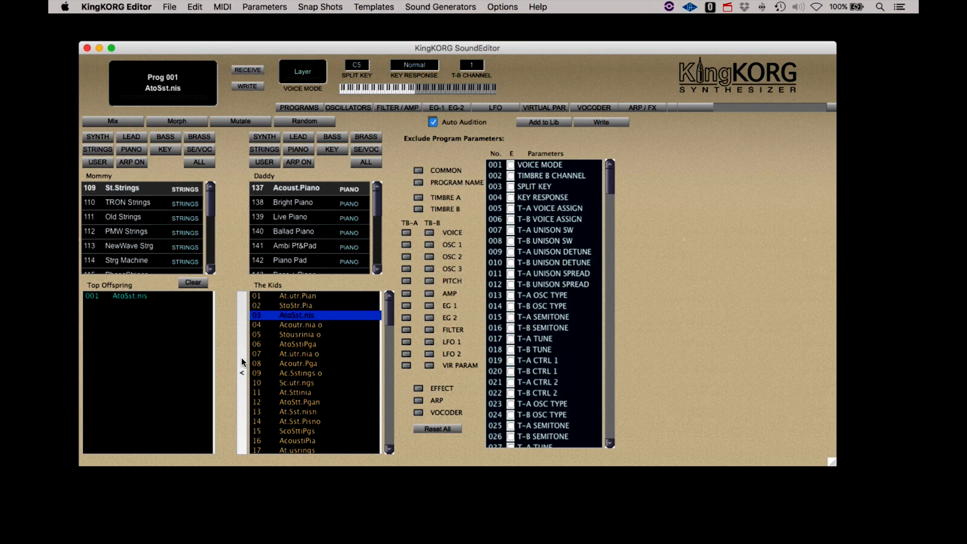
- Audition kids 04 through 10 and add At.Sttinia to Top Offspring
{"action": "left_click", "coordinate": [295, 325]}
{"action": "key", "text": "Down"}
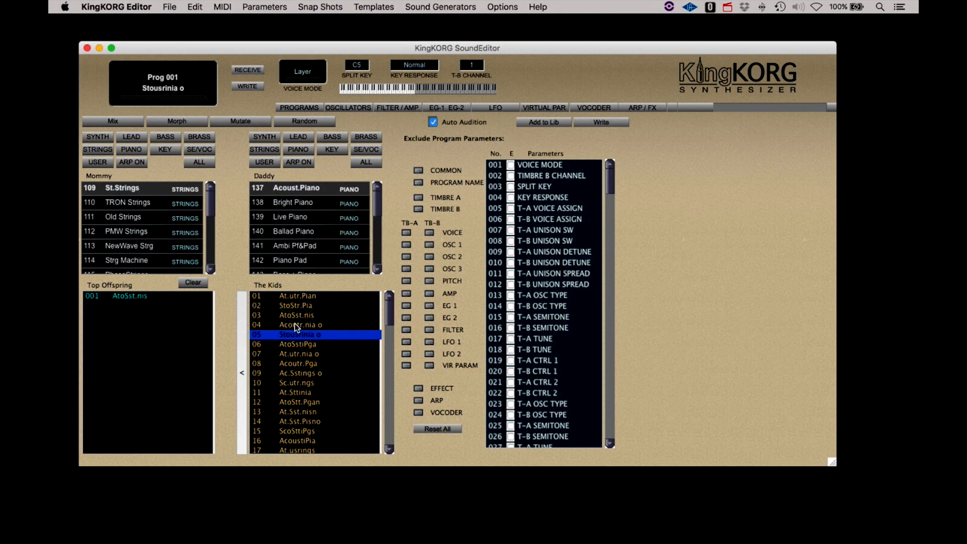
{"action": "key", "text": "Down"}
{"action": "key", "text": "Down"}
{"action": "key", "text": "Down"}
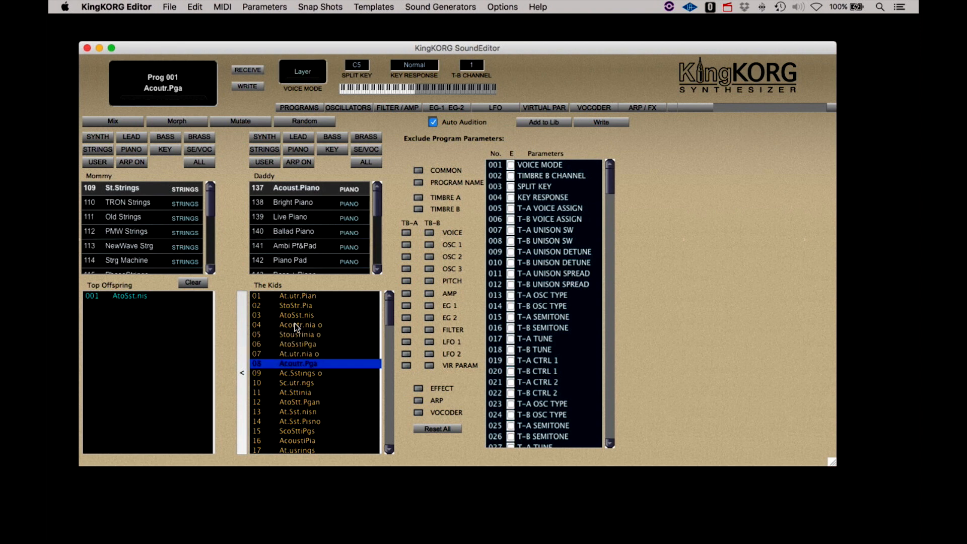
{"action": "key", "text": "Up"}
{"action": "key", "text": "Down"}
{"action": "key", "text": "Down"}
{"action": "key", "text": "Down"}
{"action": "key", "text": "Down"}
{"action": "key", "text": "Down"}
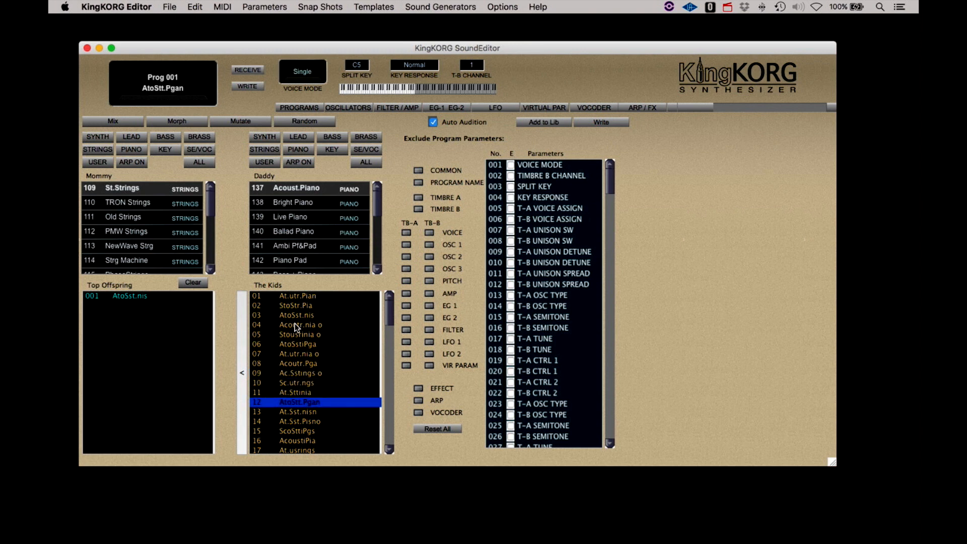
{"action": "key", "text": "Up"}
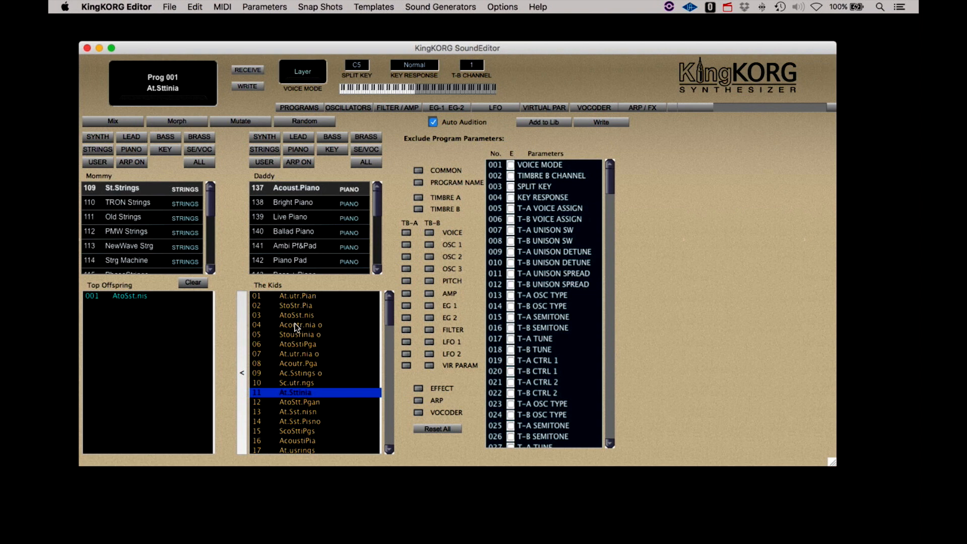
{"action": "left_click", "coordinate": [244, 379]}
- Audition further kids down the list past ScoSttiniano and StoSsr.nian
{"action": "key", "text": "Down"}
{"action": "key", "text": "Down"}
{"action": "key", "text": "Down"}
{"action": "key", "text": "Down"}
{"action": "key", "text": "Up"}
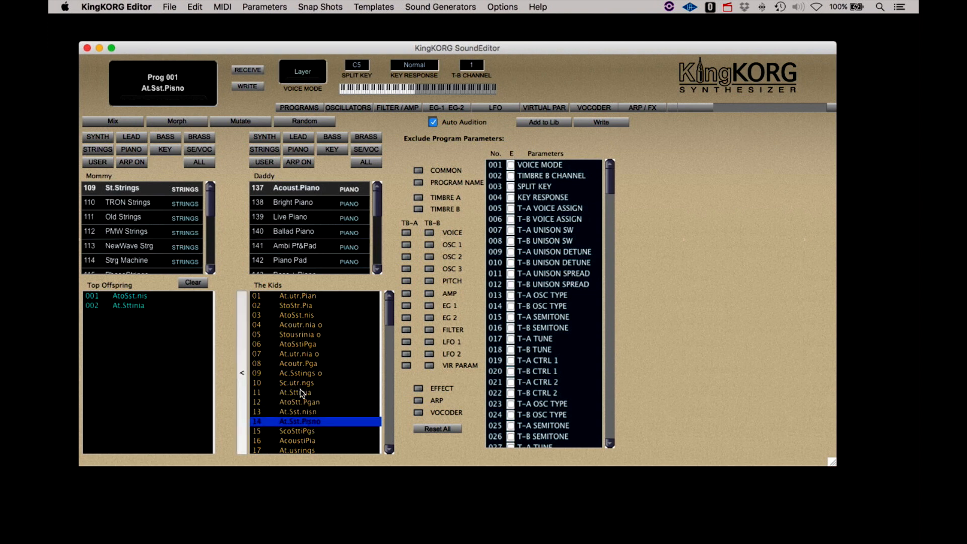
{"action": "key", "text": "Down"}
{"action": "key", "text": "Down"}
{"action": "key", "text": "Down"}
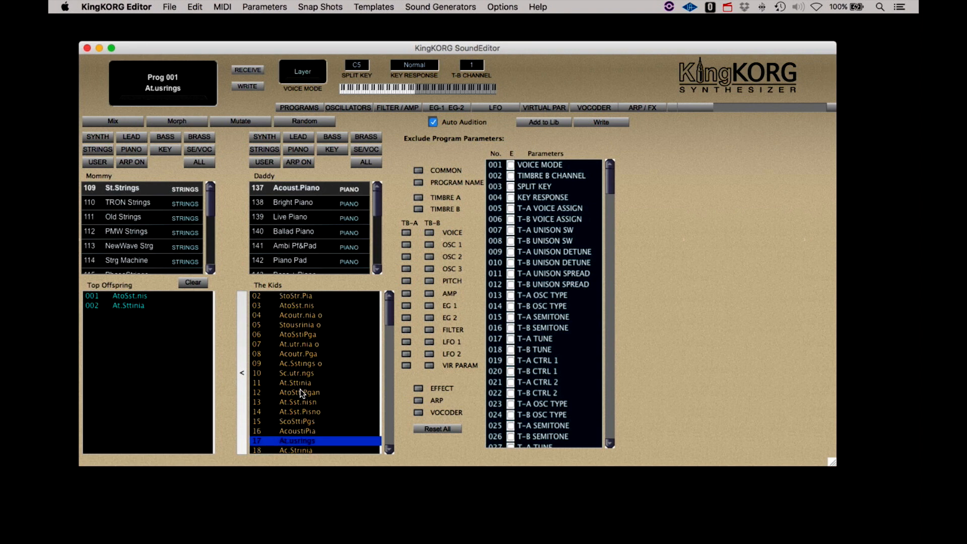
{"action": "key", "text": "Down"}
{"action": "key", "text": "Down"}
{"action": "key", "text": "Down"}
{"action": "key", "text": "Down"}
{"action": "key", "text": "Down"}
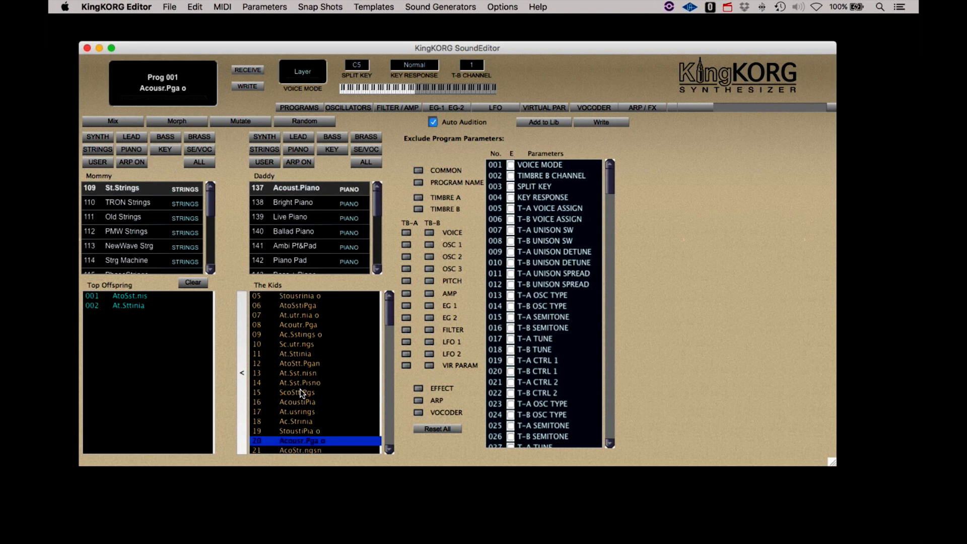
{"action": "key", "text": "Down"}
{"action": "key", "text": "Down"}
{"action": "key", "text": "Down"}
{"action": "key", "text": "Down"}
{"action": "key", "text": "Down"}
{"action": "key", "text": "Down"}
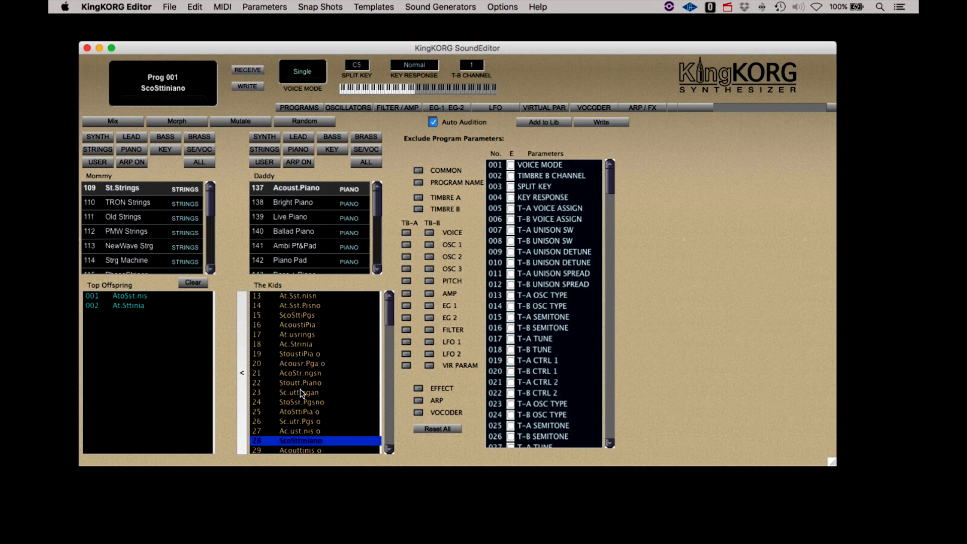
{"action": "key", "text": "Down"}
{"action": "key", "text": "Down"}
{"action": "key", "text": "Down"}
{"action": "key", "text": "Down"}
{"action": "key", "text": "Down"}
{"action": "key", "text": "Down"}
{"action": "key", "text": "Down"}
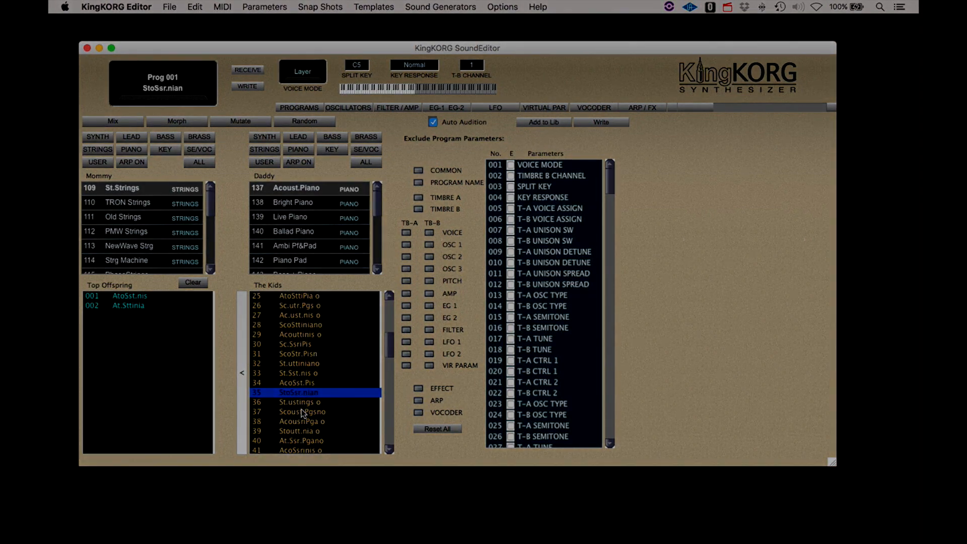
{"action": "key", "text": "Down"}
{"action": "key", "text": "Down"}
{"action": "key", "text": "Down"}
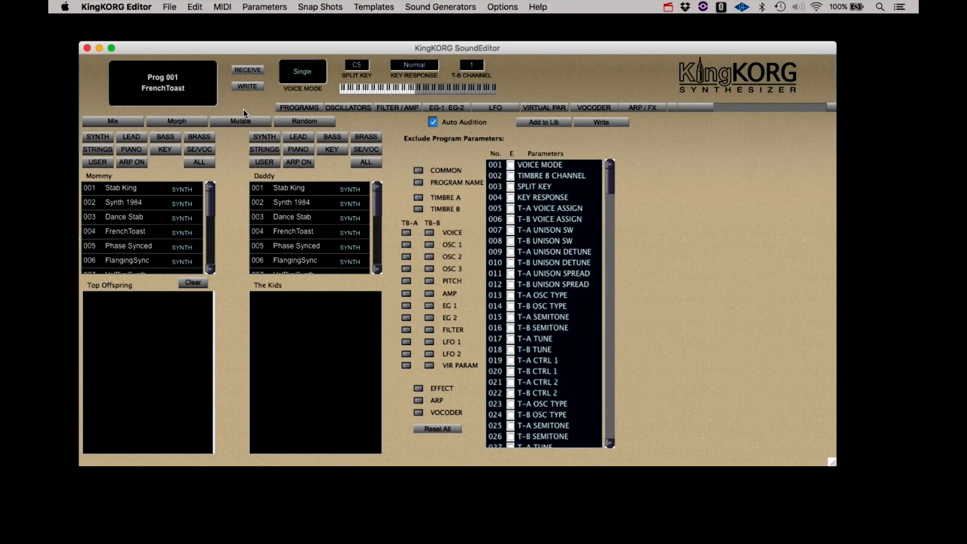
- Breed three rounds of random kids from Stab King and Synth Ranger
{"action": "left_click", "coordinate": [134, 188]}
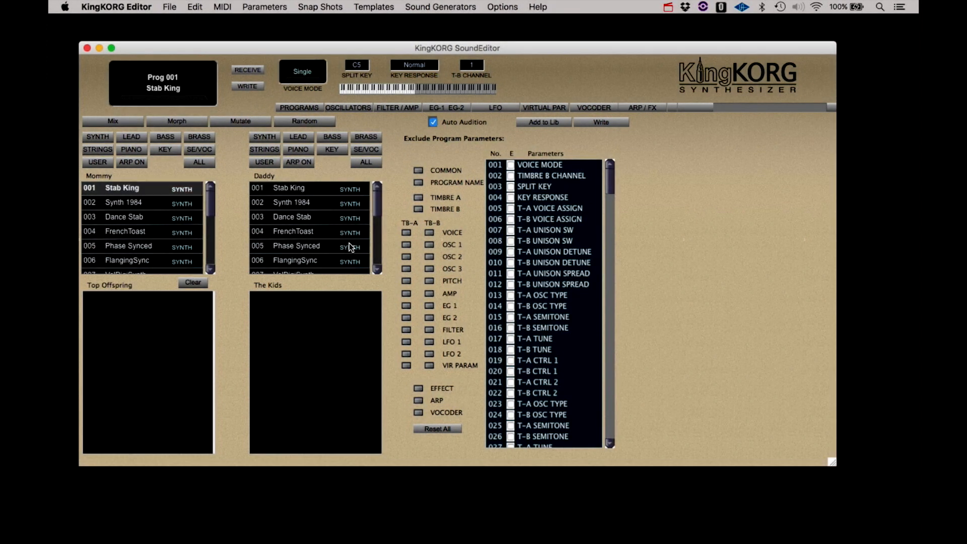
{"action": "scroll", "coordinate": [349, 243], "scroll_direction": "down", "scroll_amount": 2}
{"action": "left_click", "coordinate": [348, 245]}
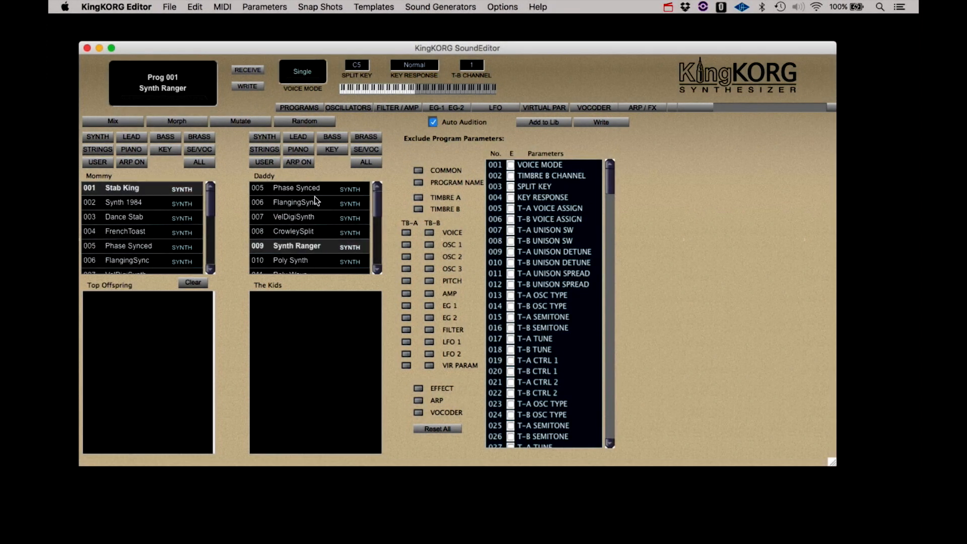
{"action": "left_click", "coordinate": [304, 120]}
{"action": "left_click", "coordinate": [306, 122]}
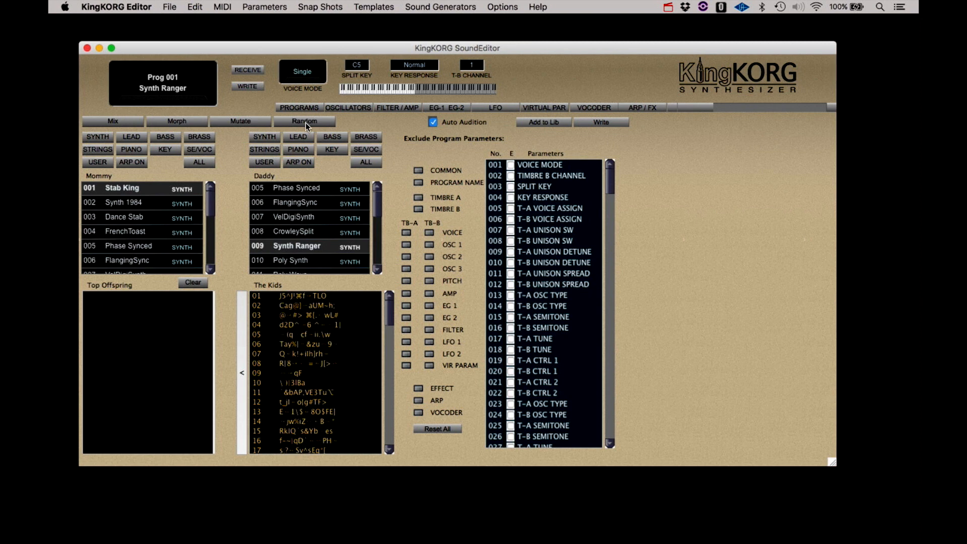
{"action": "left_click", "coordinate": [306, 123]}
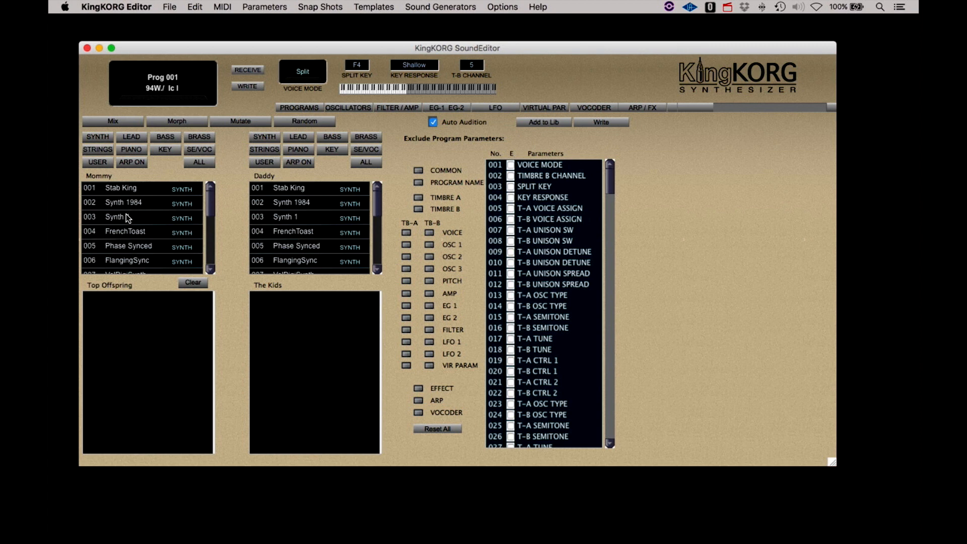
- Audition Synth 1 as mother and FlangingSync as father, then generate random kids from them
{"action": "left_click", "coordinate": [132, 216]}
{"action": "scroll", "coordinate": [274, 237], "scroll_direction": "down", "scroll_amount": 3}
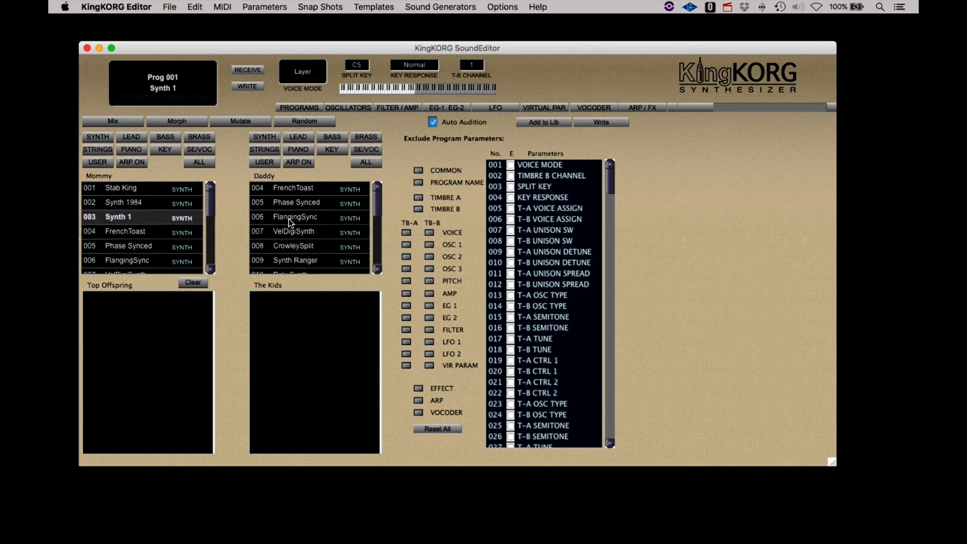
{"action": "left_click", "coordinate": [288, 218]}
{"action": "left_click", "coordinate": [141, 217]}
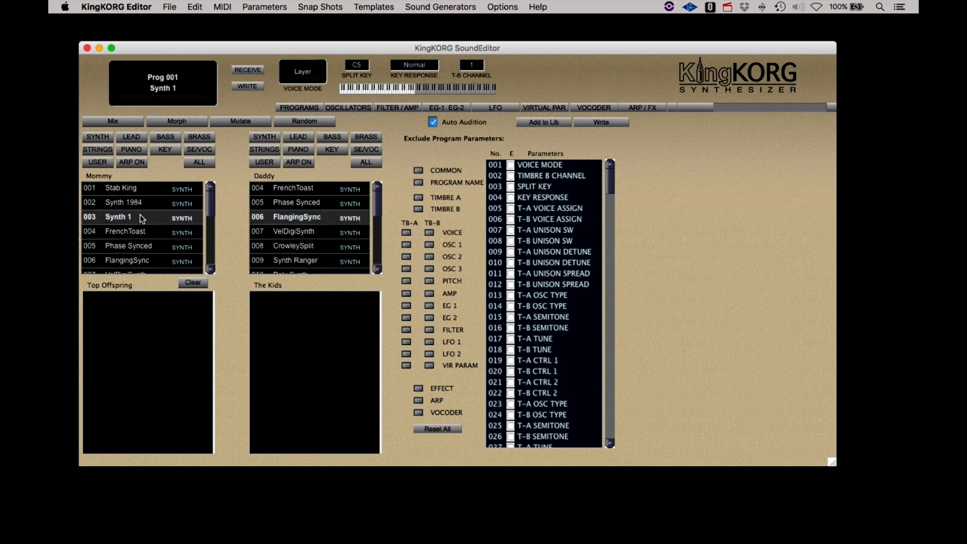
{"action": "left_click", "coordinate": [296, 216]}
{"action": "left_click", "coordinate": [306, 122]}
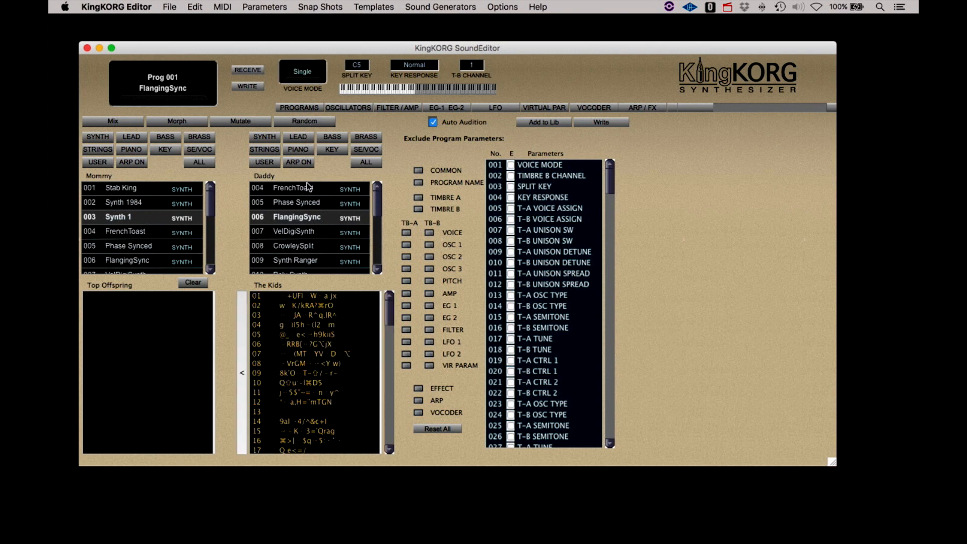
- Audition the first three kids and kid 17, and add kid 17 to Top Offspring
{"action": "left_click", "coordinate": [307, 298]}
{"action": "left_click", "coordinate": [308, 304]}
{"action": "left_click", "coordinate": [308, 314]}
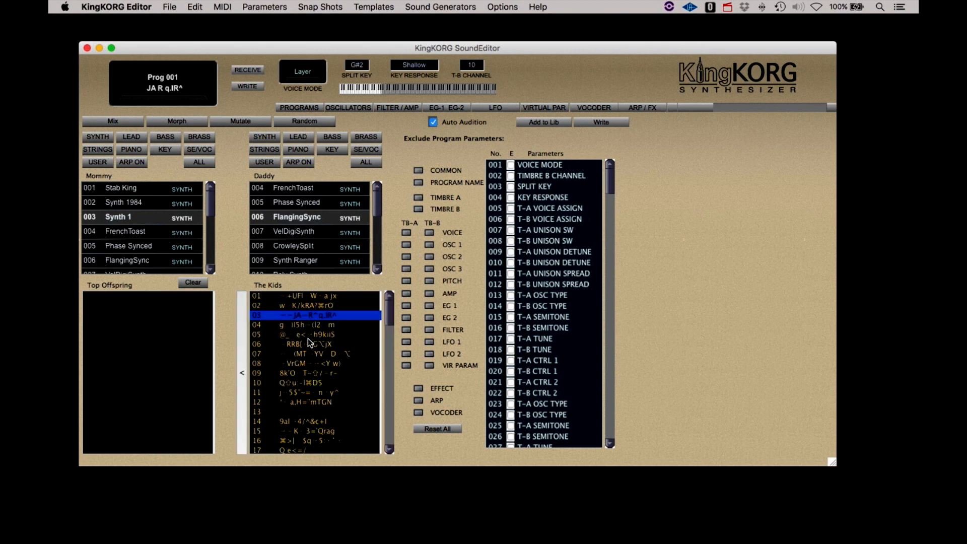
{"action": "scroll", "coordinate": [307, 339], "scroll_direction": "down", "scroll_amount": 4}
{"action": "left_click", "coordinate": [307, 337]}
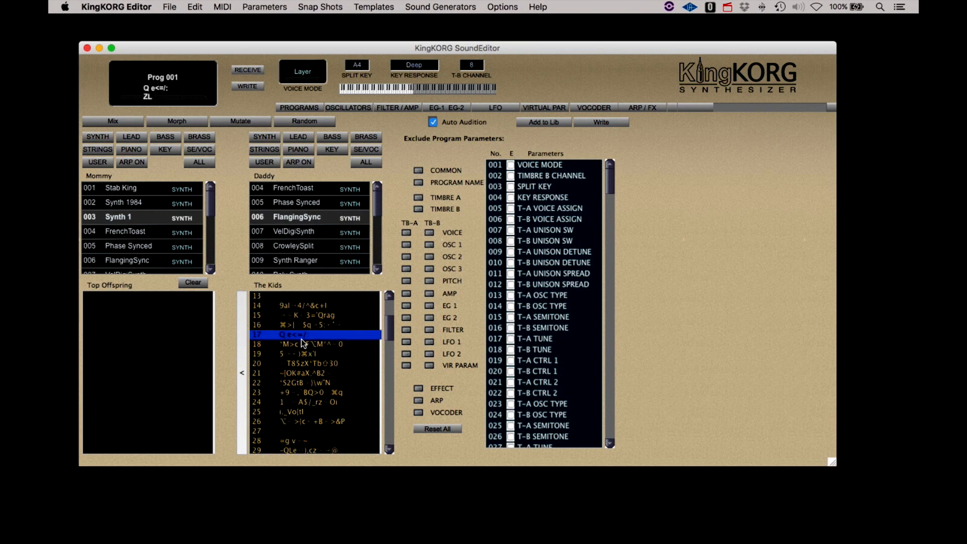
{"action": "left_click", "coordinate": [244, 368]}
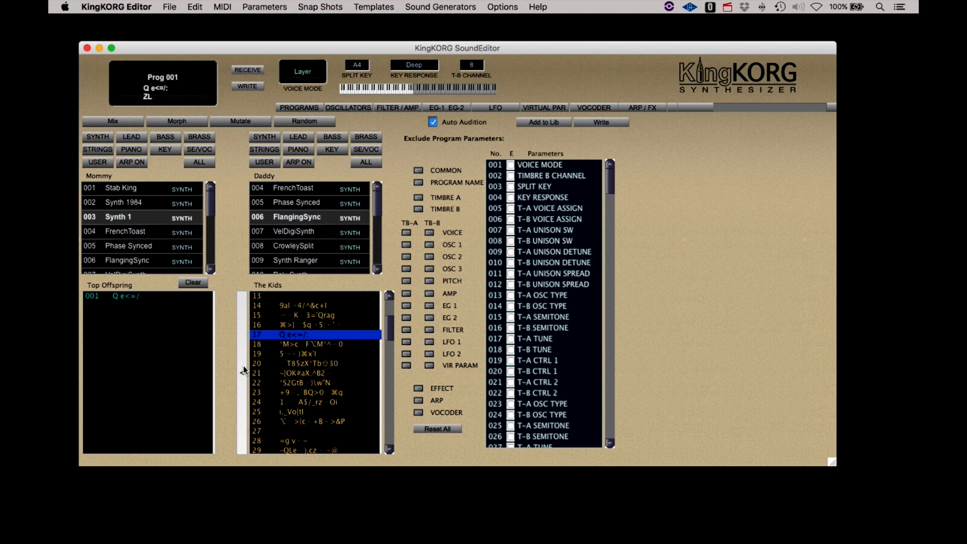
- Audition kids 20, 22, 36, 40 and 44–51, and add kid 50 to Top Offspring
{"action": "left_click", "coordinate": [316, 363]}
{"action": "left_click", "coordinate": [316, 383]}
{"action": "scroll", "coordinate": [313, 383], "scroll_direction": "down", "scroll_amount": 5}
{"action": "left_click", "coordinate": [313, 383]}
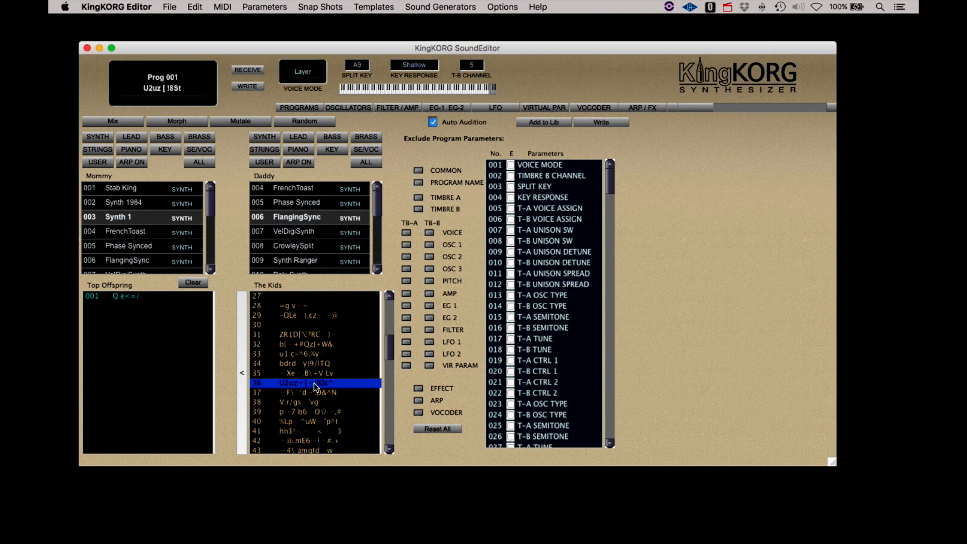
{"action": "scroll", "coordinate": [313, 383], "scroll_direction": "down", "scroll_amount": 2}
{"action": "left_click", "coordinate": [313, 383]}
{"action": "key", "text": "Down"}
{"action": "key", "text": "Down"}
{"action": "key", "text": "Down"}
{"action": "key", "text": "Down"}
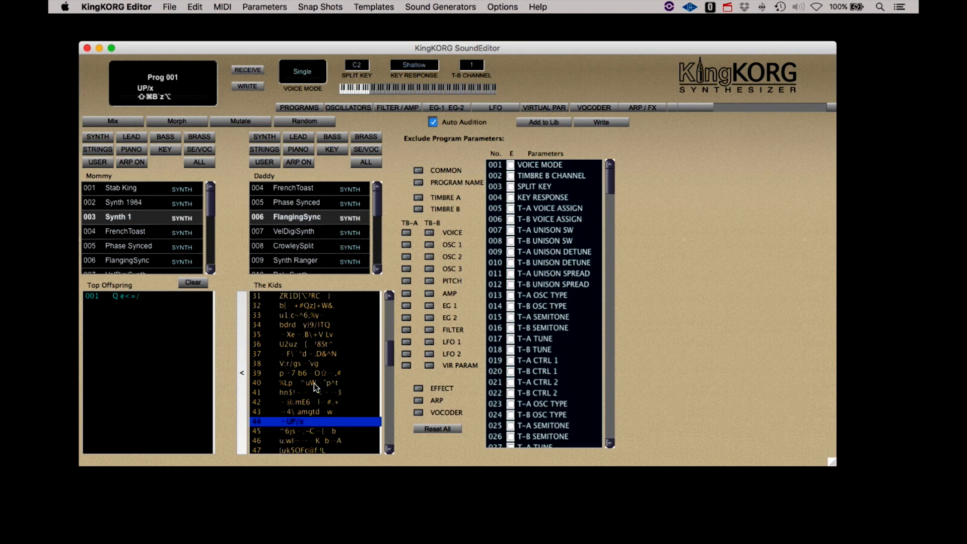
{"action": "key", "text": "Down"}
{"action": "key", "text": "Down"}
{"action": "key", "text": "Down"}
{"action": "key", "text": "Down"}
{"action": "key", "text": "Down"}
{"action": "key", "text": "Down"}
{"action": "key", "text": "Down"}
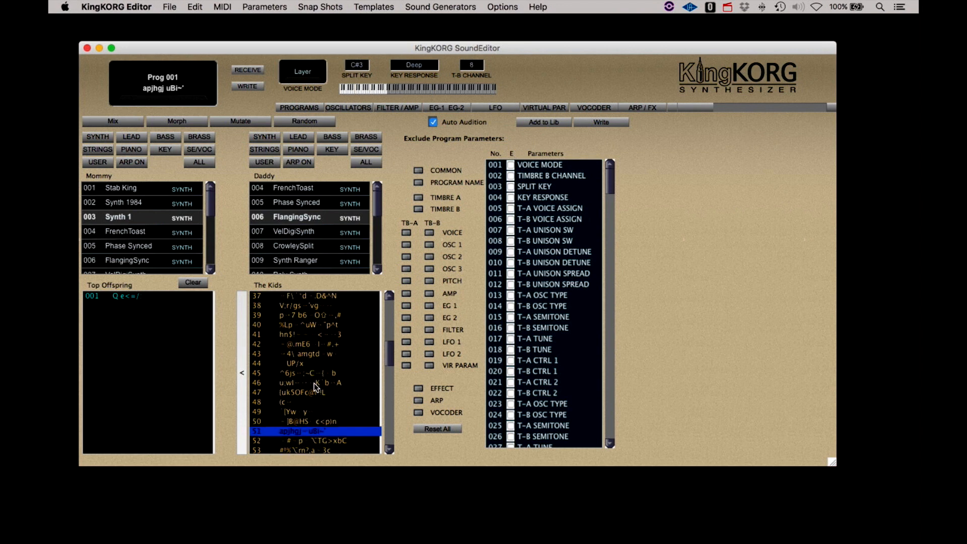
{"action": "key", "text": "Up"}
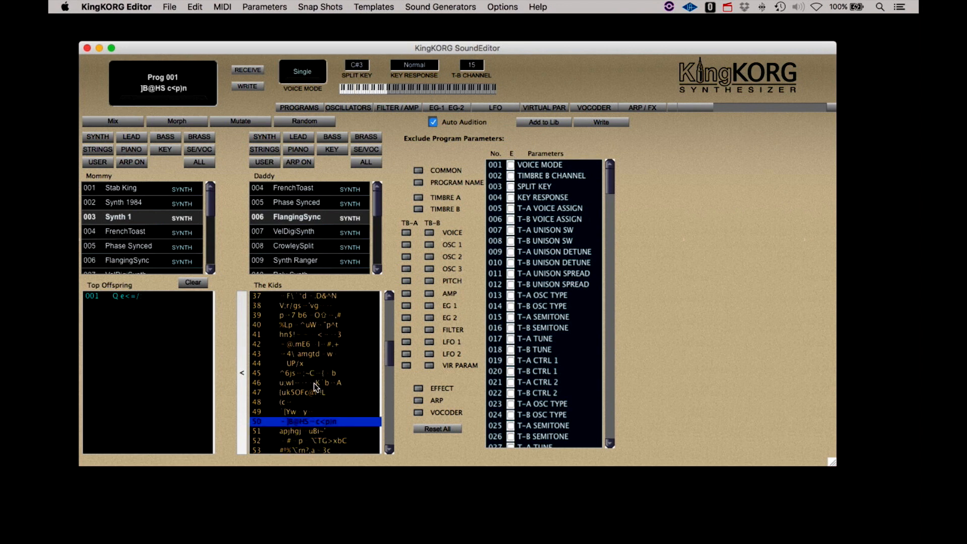
{"action": "left_click", "coordinate": [242, 376]}
- Audition further kids down to kid 72
{"action": "key", "text": "Down"}
{"action": "key", "text": "Down"}
{"action": "key", "text": "Down"}
{"action": "key", "text": "Down"}
{"action": "key", "text": "Down"}
{"action": "key", "text": "Down"}
{"action": "key", "text": "Down"}
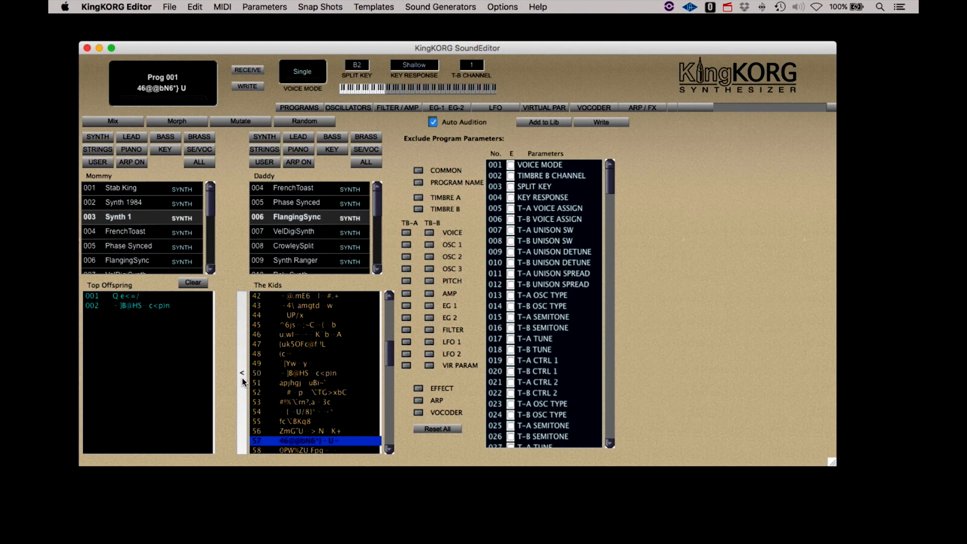
{"action": "key", "text": "Down"}
{"action": "key", "text": "Down"}
{"action": "key", "text": "Down"}
{"action": "key", "text": "Down"}
{"action": "key", "text": "Down"}
{"action": "key", "text": "Down"}
{"action": "key", "text": "Down"}
{"action": "key", "text": "Down"}
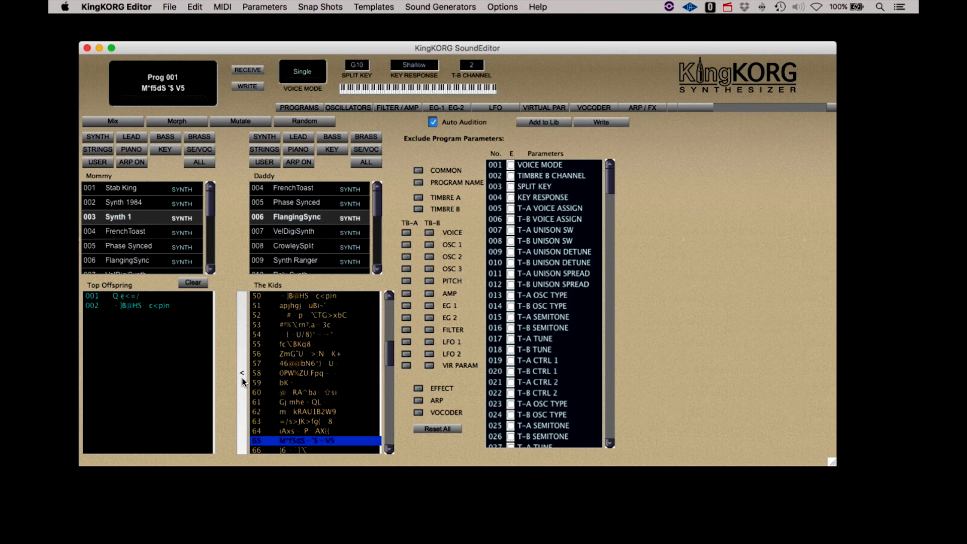
{"action": "key", "text": "Down"}
{"action": "key", "text": "Down"}
{"action": "key", "text": "Down"}
{"action": "key", "text": "Down"}
{"action": "key", "text": "Down"}
{"action": "key", "text": "Down"}
{"action": "key", "text": "Down"}
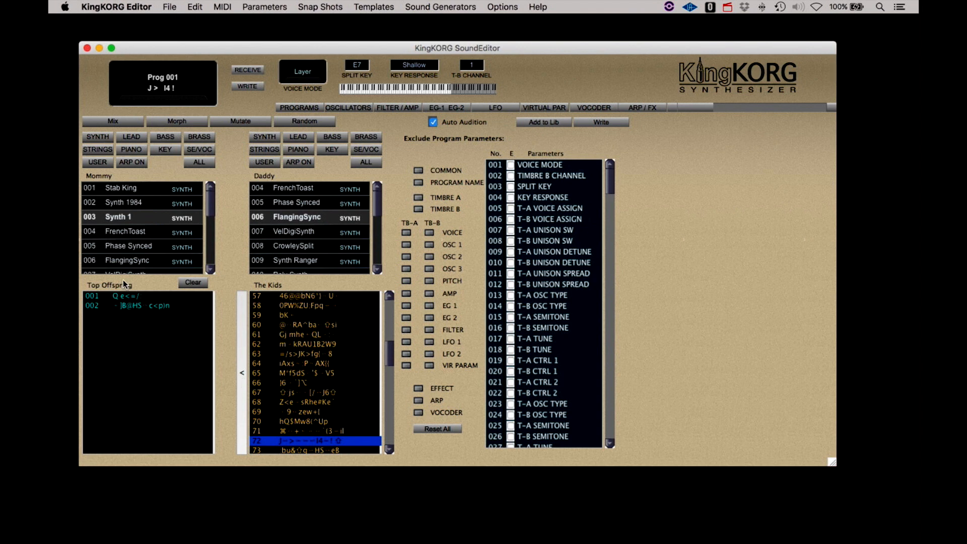
{"action": "scroll", "coordinate": [126, 249], "scroll_direction": "down", "scroll_amount": 6}
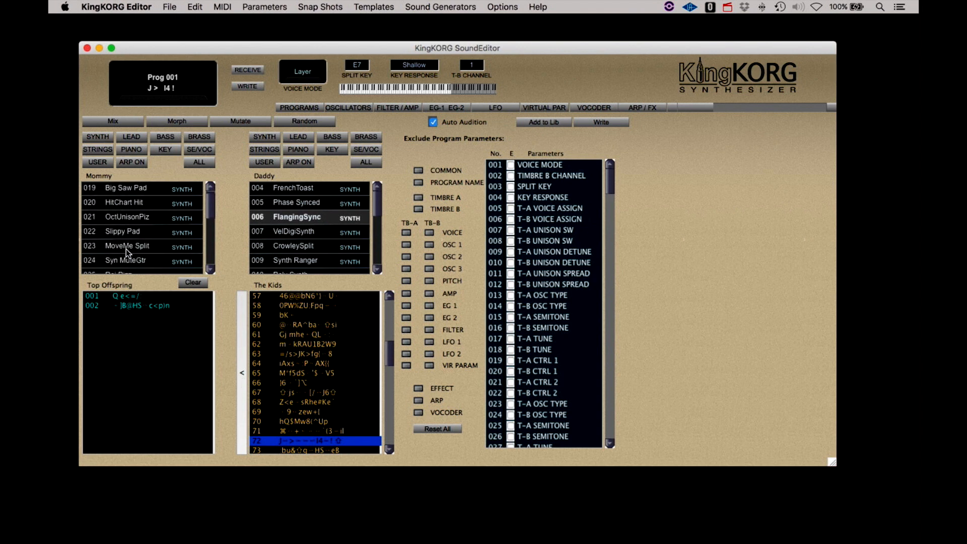
- Breed random kids from TRON Strings (mother) and Clav 1 (father)
{"action": "left_click", "coordinate": [98, 150]}
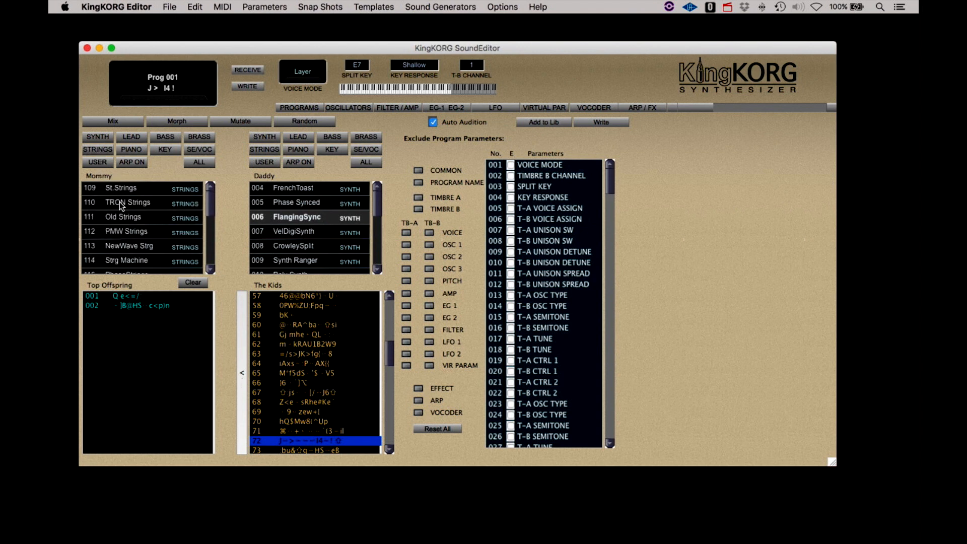
{"action": "left_click", "coordinate": [119, 202]}
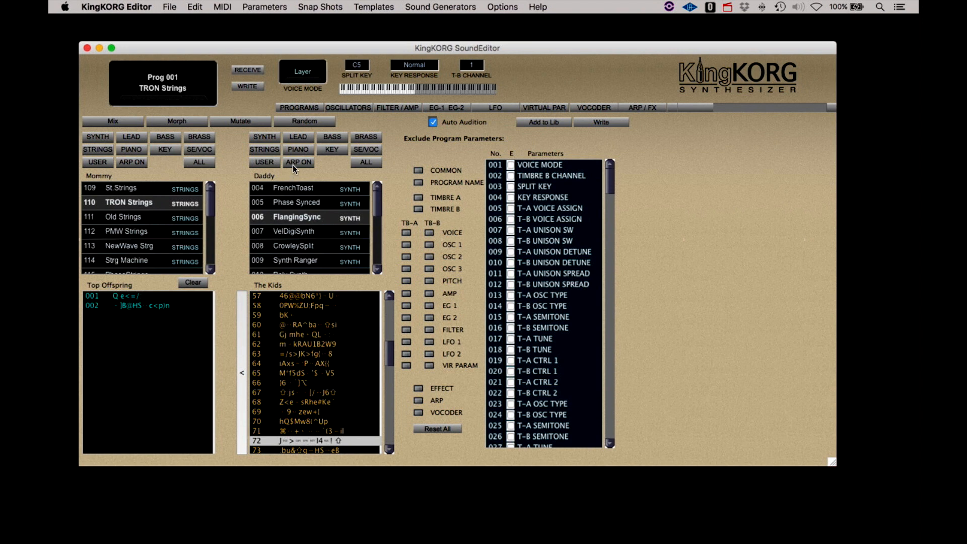
{"action": "left_click", "coordinate": [335, 150]}
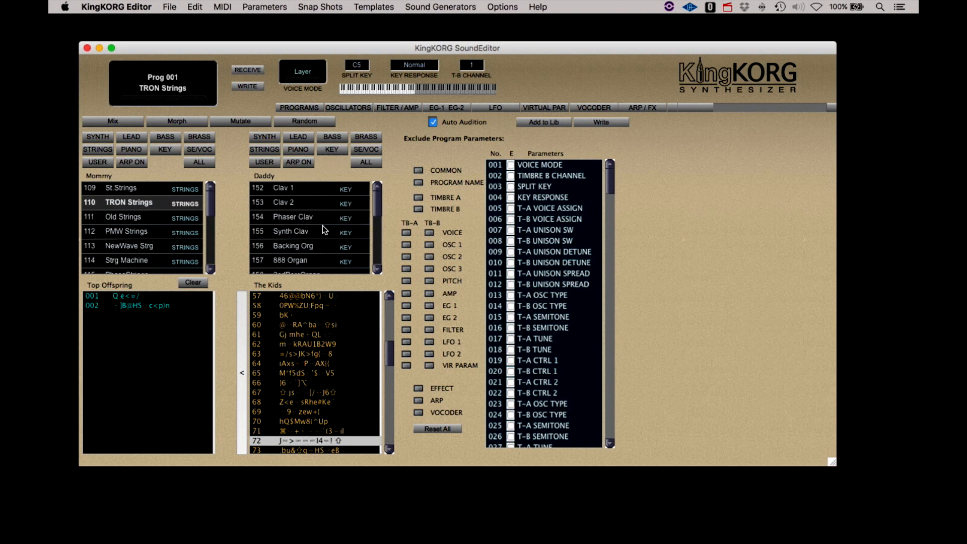
{"action": "left_click", "coordinate": [286, 189]}
{"action": "left_click", "coordinate": [162, 201]}
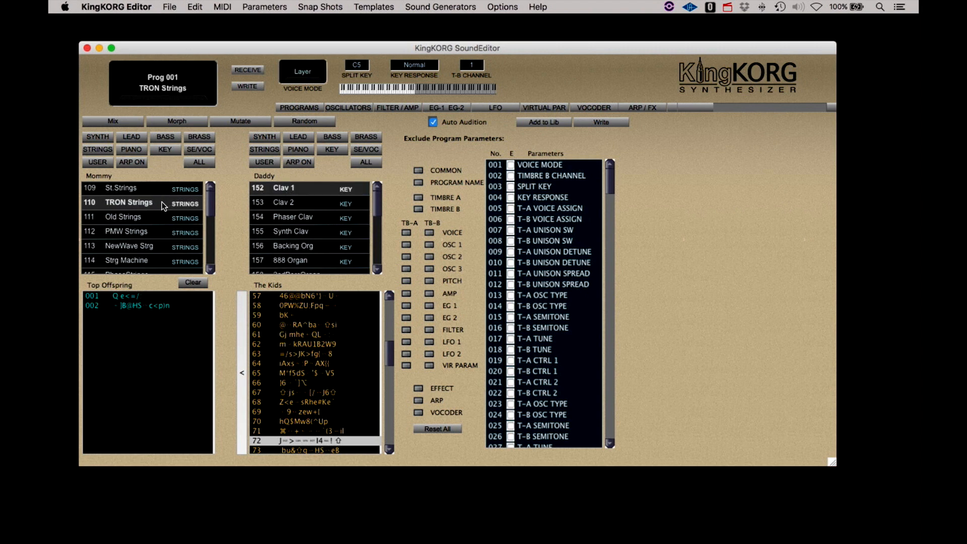
{"action": "left_click", "coordinate": [299, 122]}
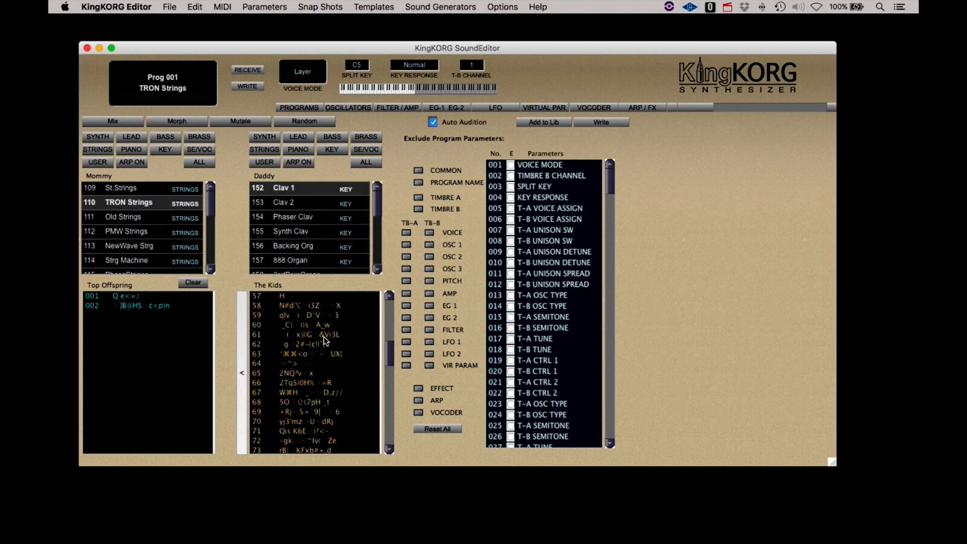
- Audition kids 01–06, keep kid 05 and one more kid, then audition kid 39
{"action": "left_click_drag", "start_coordinate": [316, 298], "coordinate": [316, 332]}
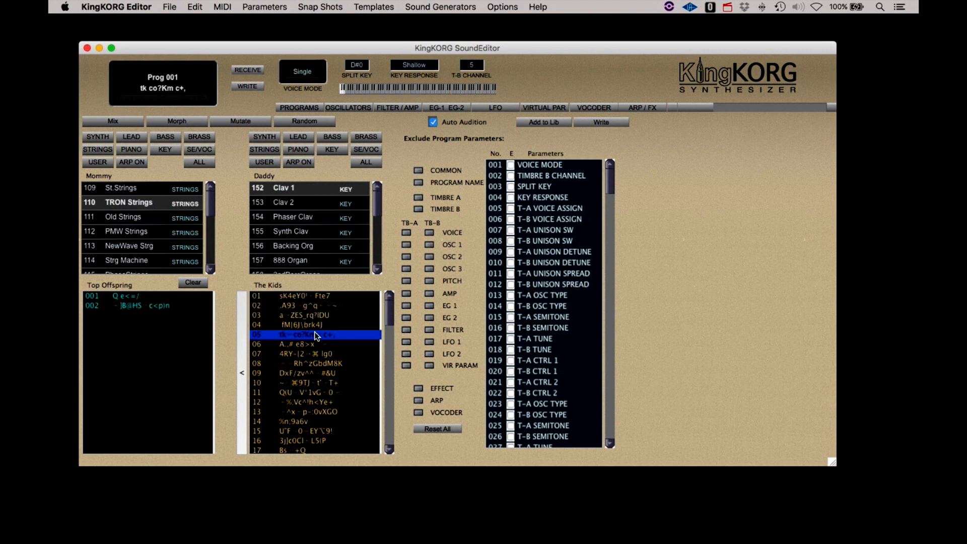
{"action": "left_click", "coordinate": [243, 373]}
{"action": "scroll", "coordinate": [304, 398], "scroll_direction": "down", "scroll_amount": 5}
{"action": "left_click", "coordinate": [304, 399]}
{"action": "scroll", "coordinate": [304, 398], "scroll_direction": "down", "scroll_amount": 6}
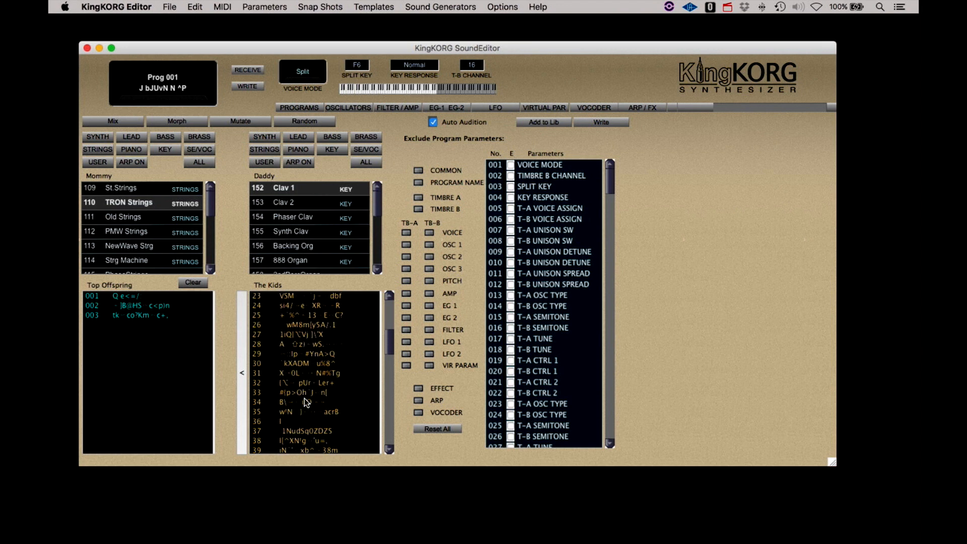
{"action": "left_click", "coordinate": [304, 399]}
- Step through later kids to kid 70 and kid 73, keeping both in Top Offspring
{"action": "key", "text": "Down"}
{"action": "key", "text": "Down"}
{"action": "key", "text": "Down"}
{"action": "key", "text": "Down"}
{"action": "key", "text": "Down"}
{"action": "key", "text": "Down"}
{"action": "key", "text": "Down"}
{"action": "key", "text": "Down"}
{"action": "key", "text": "Down"}
{"action": "key", "text": "Down"}
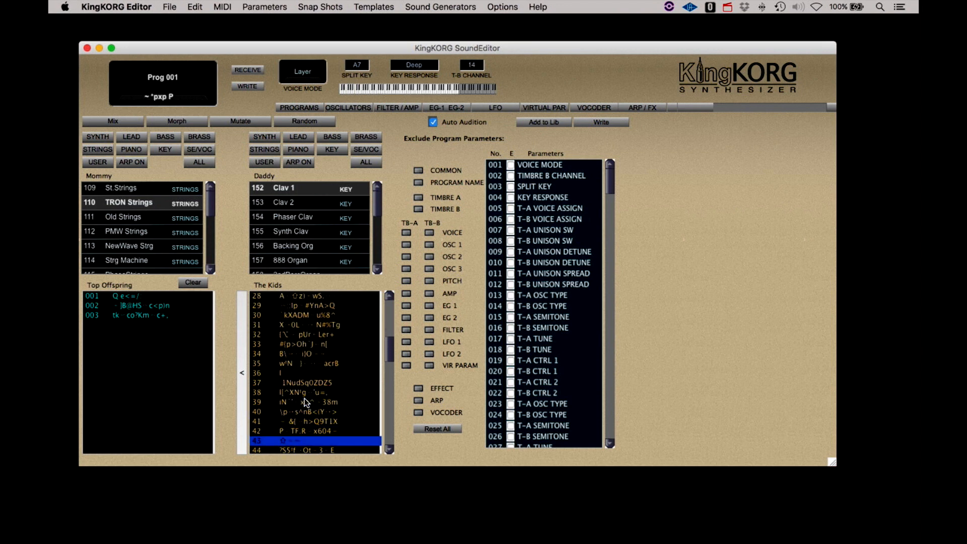
{"action": "key", "text": "Down"}
{"action": "key", "text": "Down"}
{"action": "key", "text": "Down"}
{"action": "key", "text": "Down"}
{"action": "key", "text": "Down"}
{"action": "key", "text": "Down"}
{"action": "key", "text": "Down"}
{"action": "key", "text": "Down"}
{"action": "key", "text": "Down"}
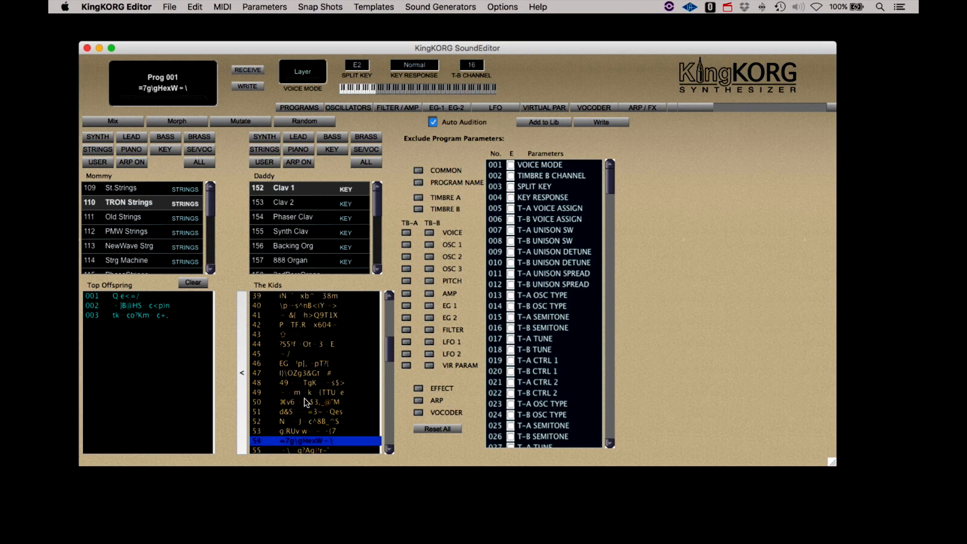
{"action": "key", "text": "Down"}
{"action": "key", "text": "Down"}
{"action": "key", "text": "Down"}
{"action": "key", "text": "Down"}
{"action": "key", "text": "Down"}
{"action": "key", "text": "Down"}
{"action": "key", "text": "Down"}
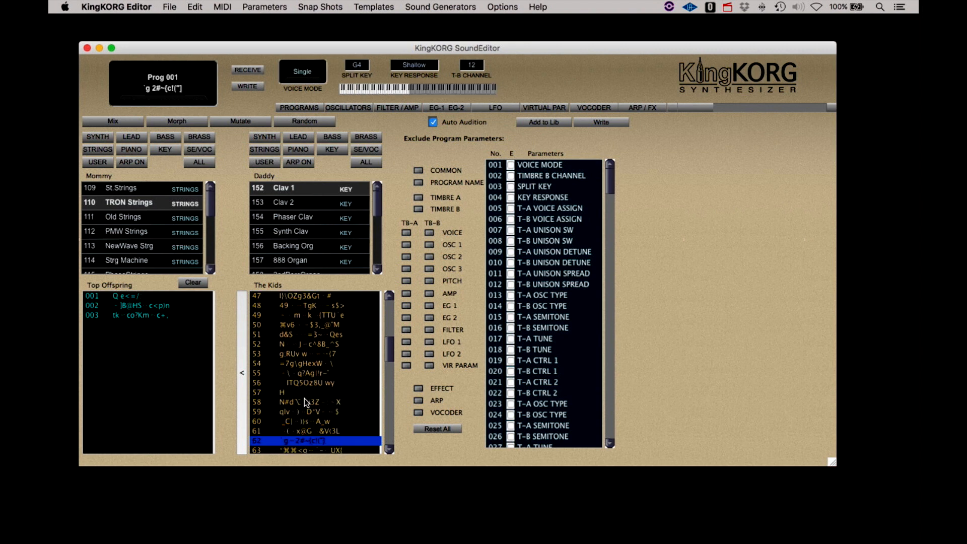
{"action": "left_click_drag", "start_coordinate": [382, 349], "coordinate": [387, 392]}
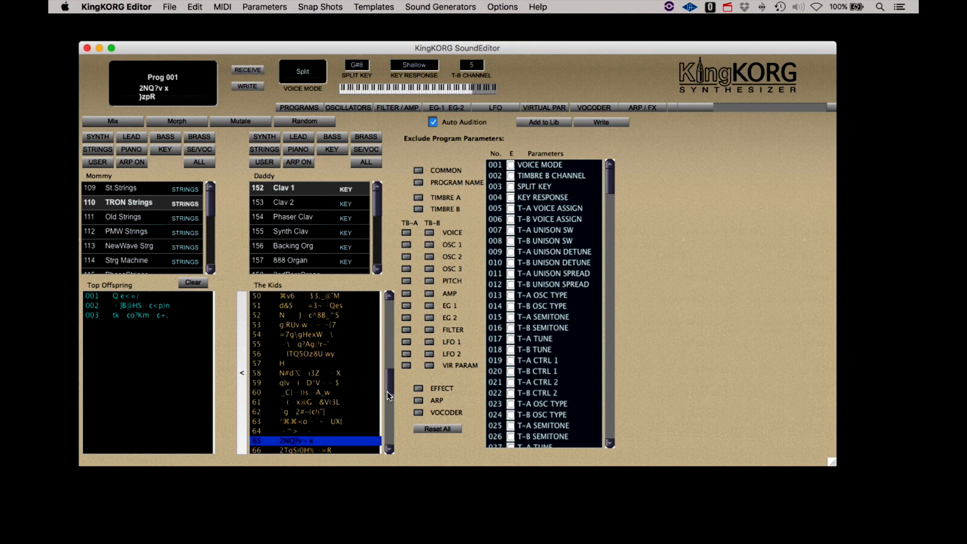
{"action": "left_click", "coordinate": [295, 380]}
{"action": "key", "text": "Down"}
{"action": "key", "text": "Down"}
{"action": "key", "text": "Down"}
{"action": "key", "text": "Down"}
{"action": "key", "text": "Down"}
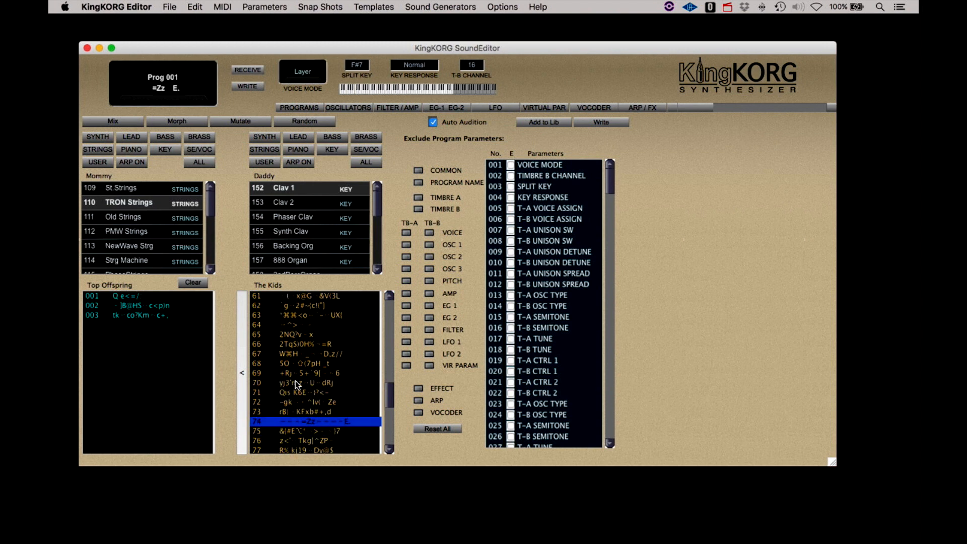
{"action": "left_click", "coordinate": [241, 371]}
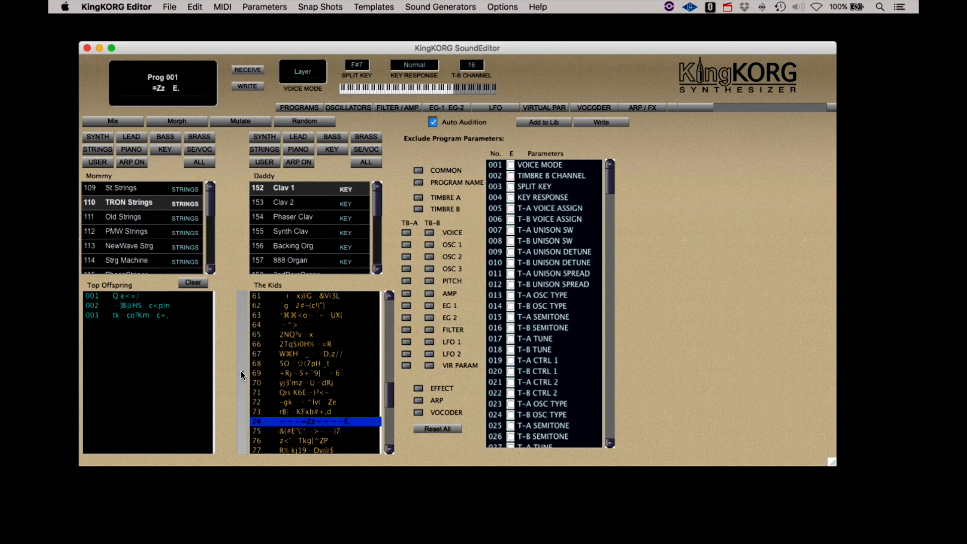
{"action": "left_click", "coordinate": [291, 409]}
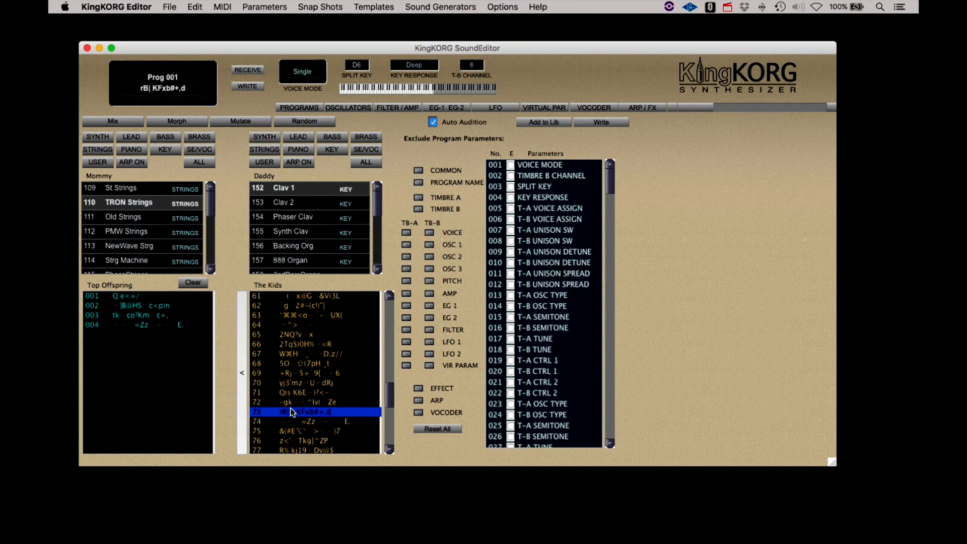
{"action": "left_click", "coordinate": [242, 373]}
- Audition kids 88 through 95 and keep kid 95 in Top Offspring
{"action": "scroll", "coordinate": [323, 423], "scroll_direction": "down", "scroll_amount": 5}
{"action": "left_click", "coordinate": [323, 421]}
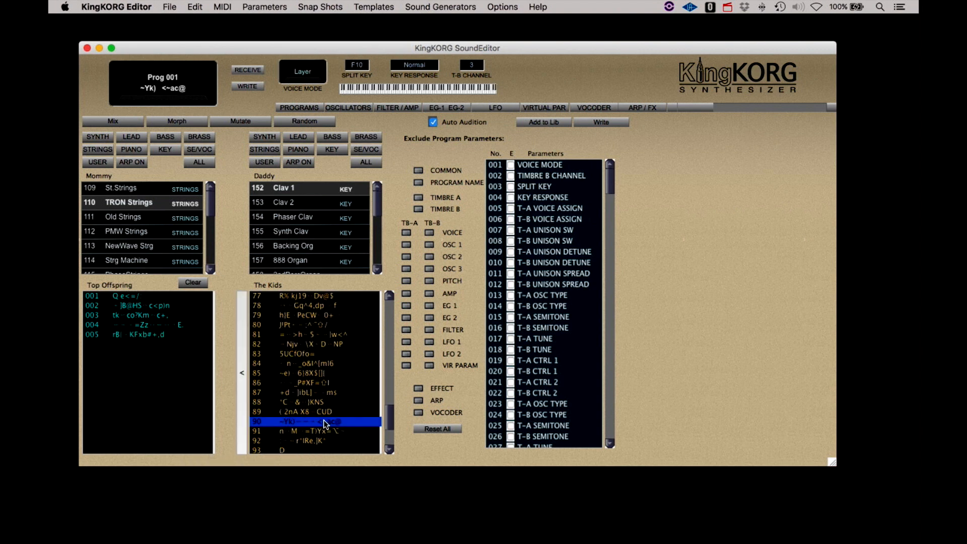
{"action": "left_click", "coordinate": [316, 403]}
{"action": "left_click", "coordinate": [316, 414]}
{"action": "scroll", "coordinate": [316, 414], "scroll_direction": "down", "scroll_amount": 2}
{"action": "left_click", "coordinate": [322, 395]}
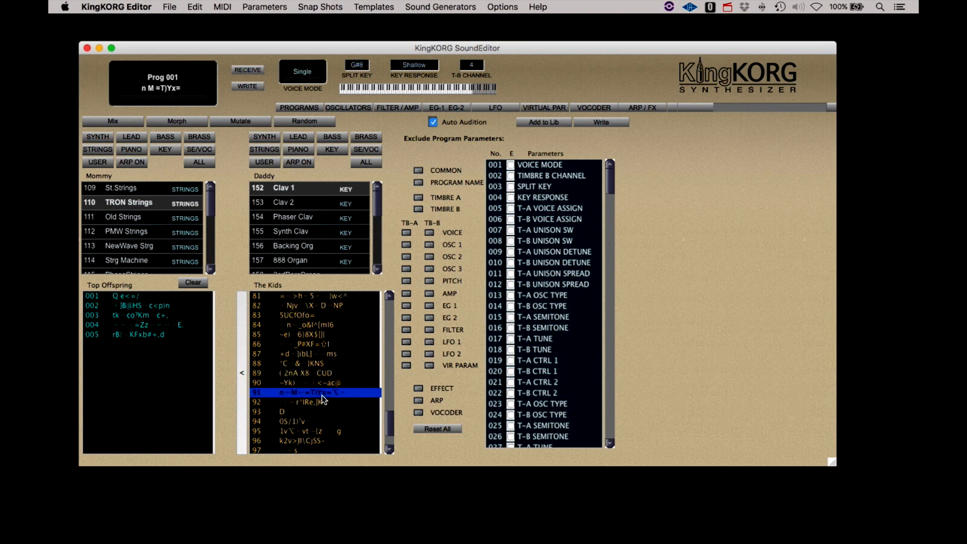
{"action": "scroll", "coordinate": [322, 395], "scroll_direction": "down", "scroll_amount": 2}
{"action": "left_click", "coordinate": [322, 395]}
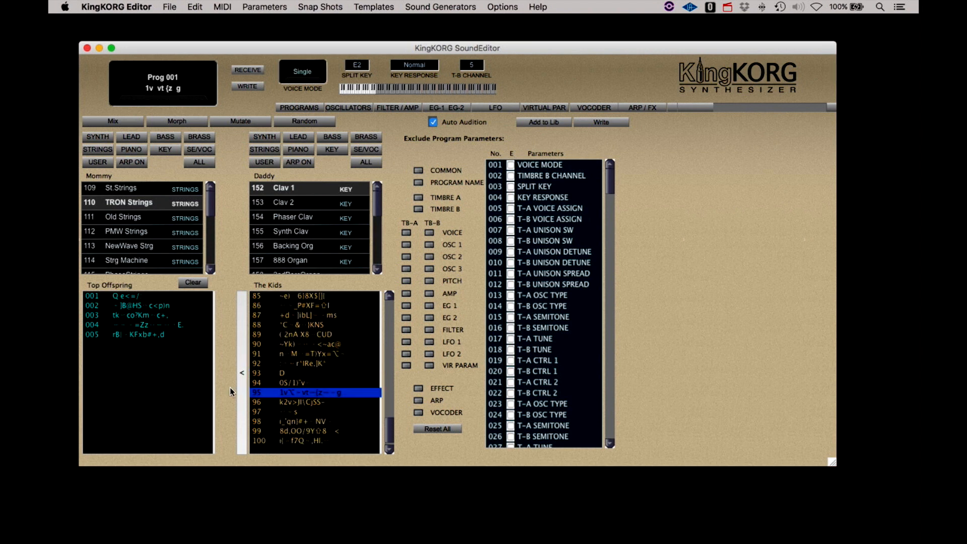
{"action": "left_click", "coordinate": [242, 374]}
- Keep kid 98 in Top Offspring, audition the next kid, then return to kid 98
{"action": "left_click", "coordinate": [251, 422]}
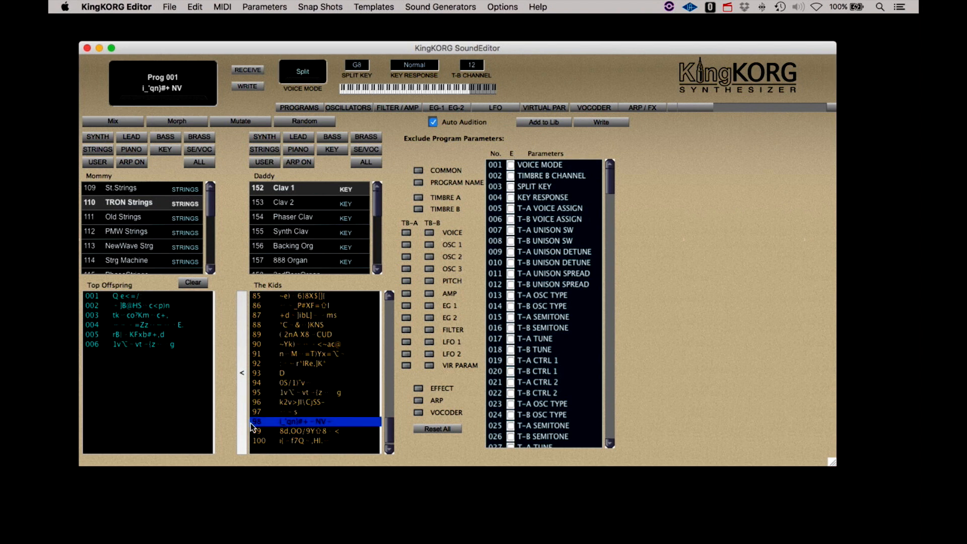
{"action": "left_click", "coordinate": [243, 373]}
{"action": "left_click", "coordinate": [299, 431]}
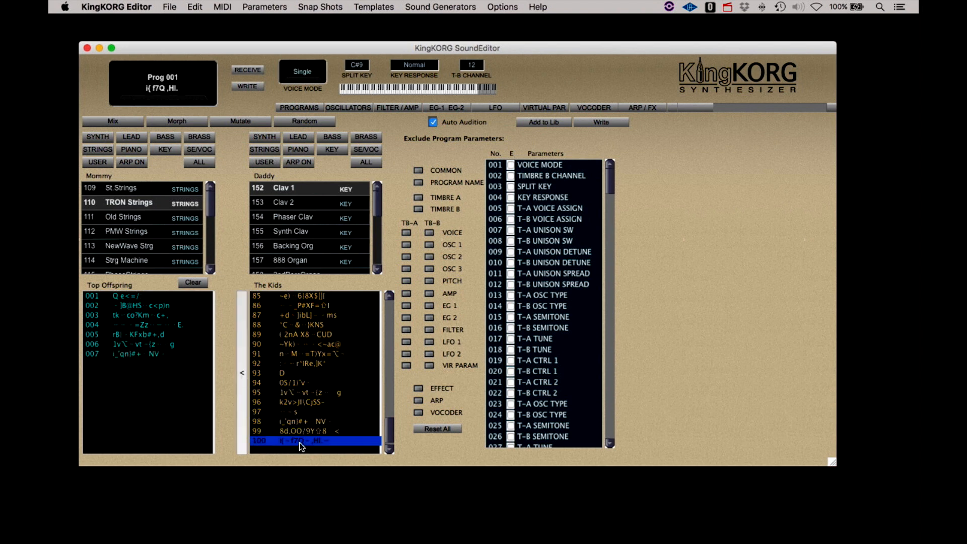
{"action": "left_click", "coordinate": [299, 424]}
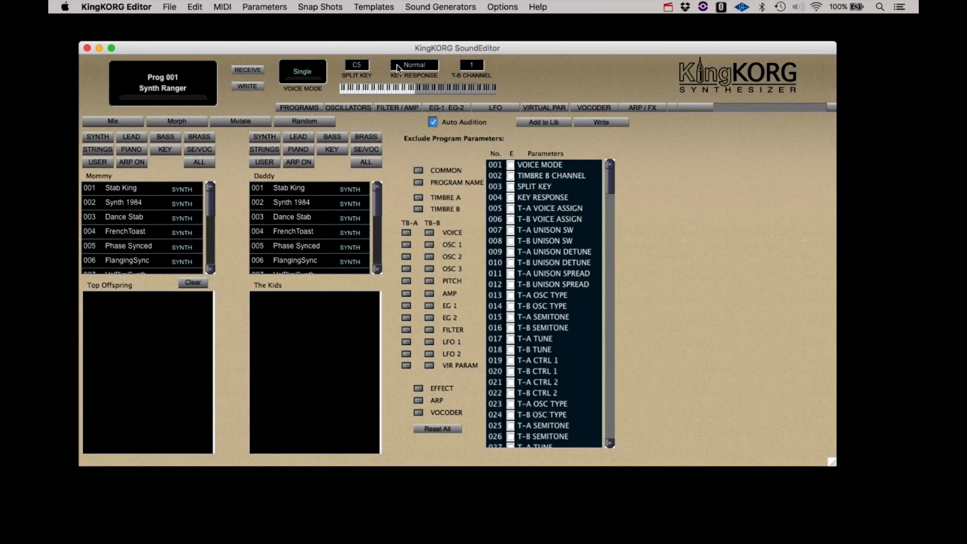
- Switch to the Morpher with Synth 1984 as start sound and VelDigiSynth as target
{"action": "left_click", "coordinate": [445, 9]}
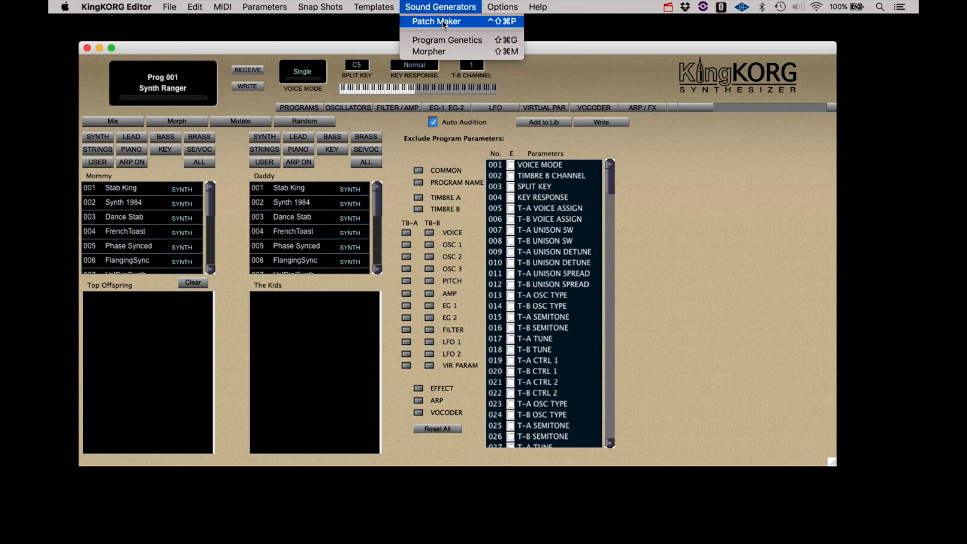
{"action": "left_click", "coordinate": [440, 49]}
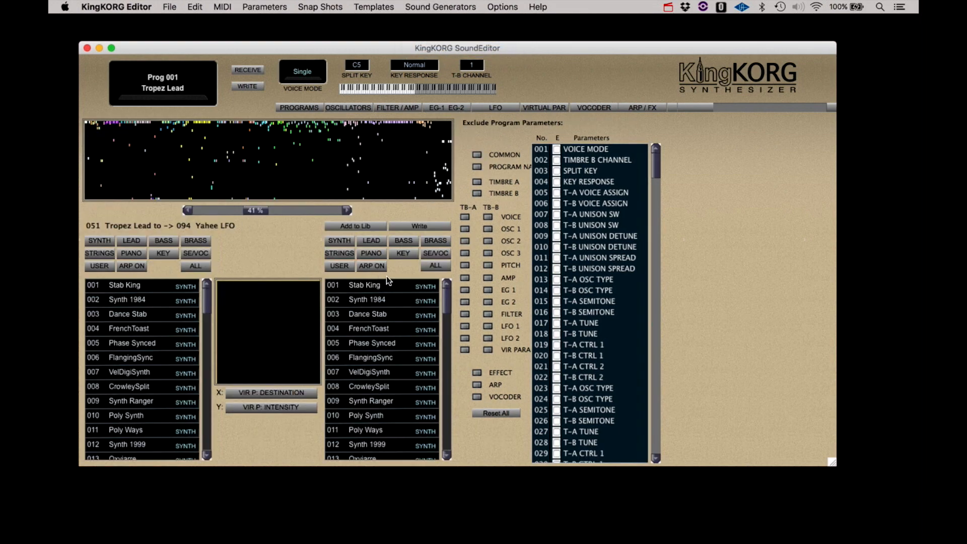
{"action": "left_click", "coordinate": [117, 301]}
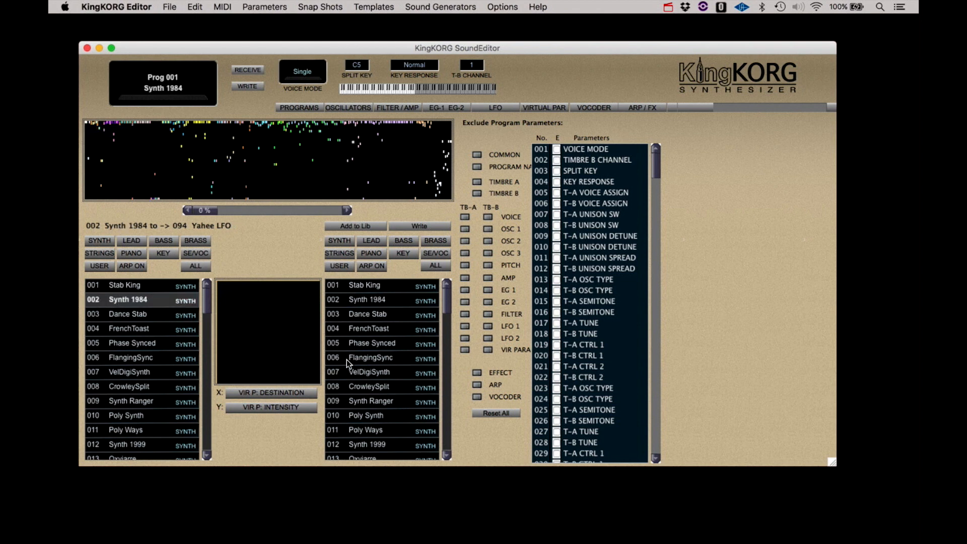
{"action": "left_click", "coordinate": [359, 373]}
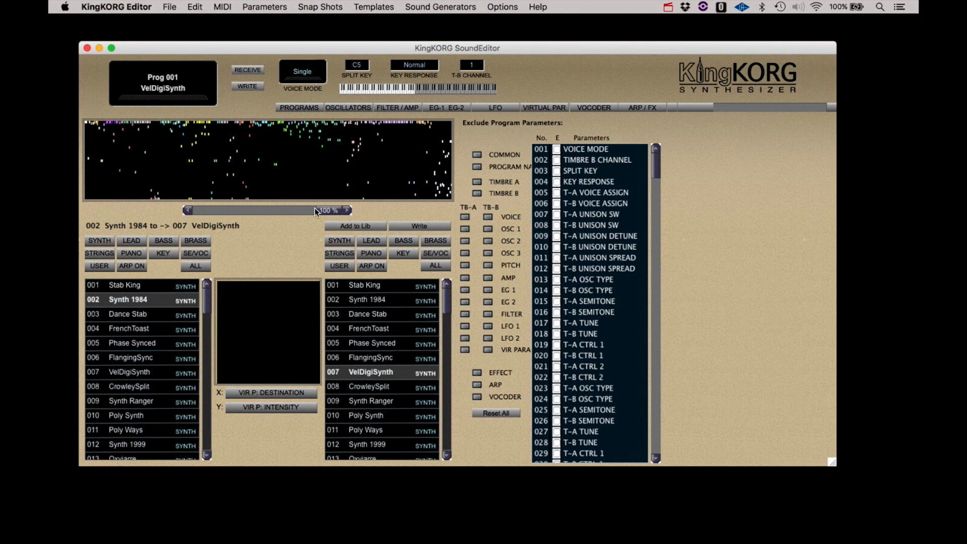
- Bring the morph blend down from 88% through 77% to 73%
{"action": "left_click_drag", "start_coordinate": [329, 210], "coordinate": [311, 210]}
{"action": "left_click", "coordinate": [188, 212]}
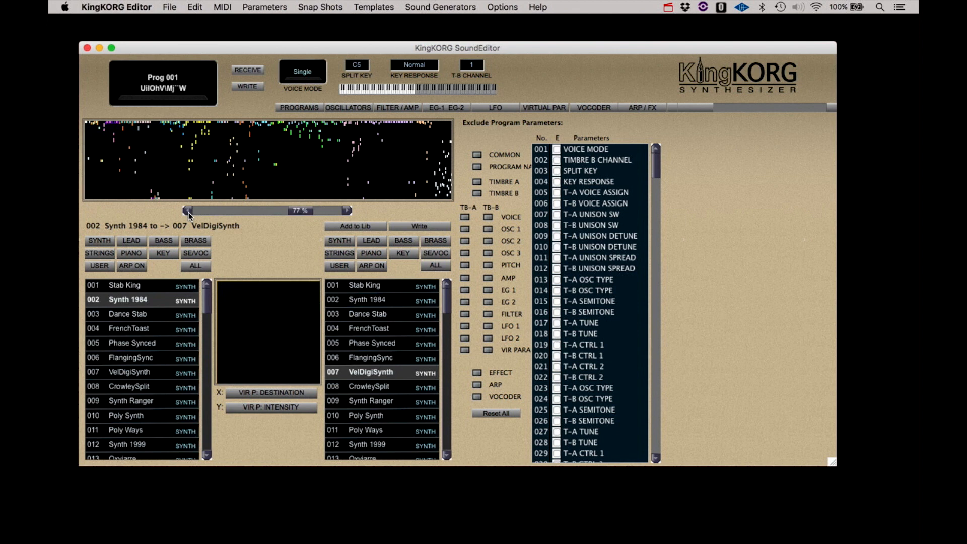
{"action": "left_click", "coordinate": [189, 212]}
{"action": "left_click", "coordinate": [189, 212]}
{"action": "left_click", "coordinate": [189, 212]}
{"action": "left_click", "coordinate": [189, 212]}
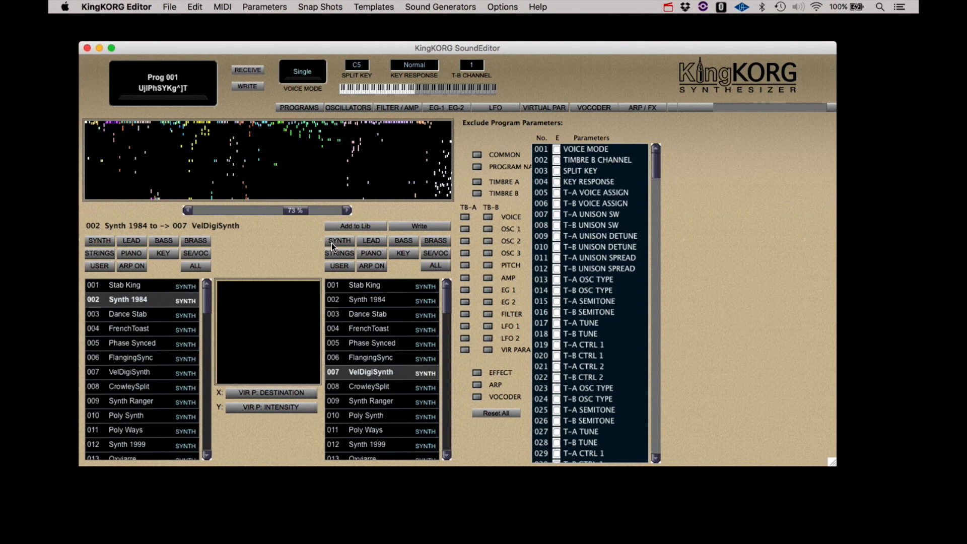
- Add the 73% Synth 1984–VelDigiSynth morph to the library and return to the Morpher
{"action": "left_click", "coordinate": [362, 226]}
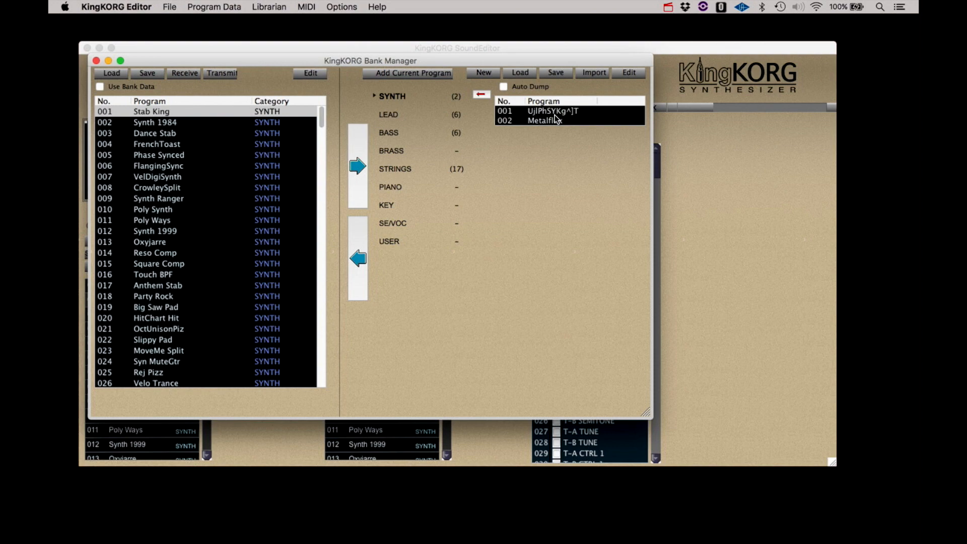
{"action": "left_click", "coordinate": [497, 47]}
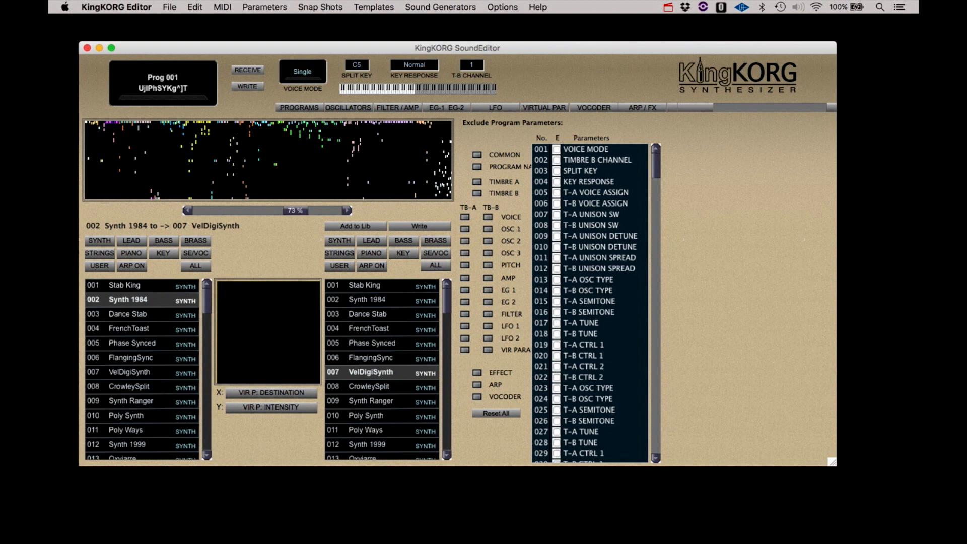
- Pick Acoust.Piano as the morph target and set the blend to 80%
{"action": "key", "text": "super+Tab"}
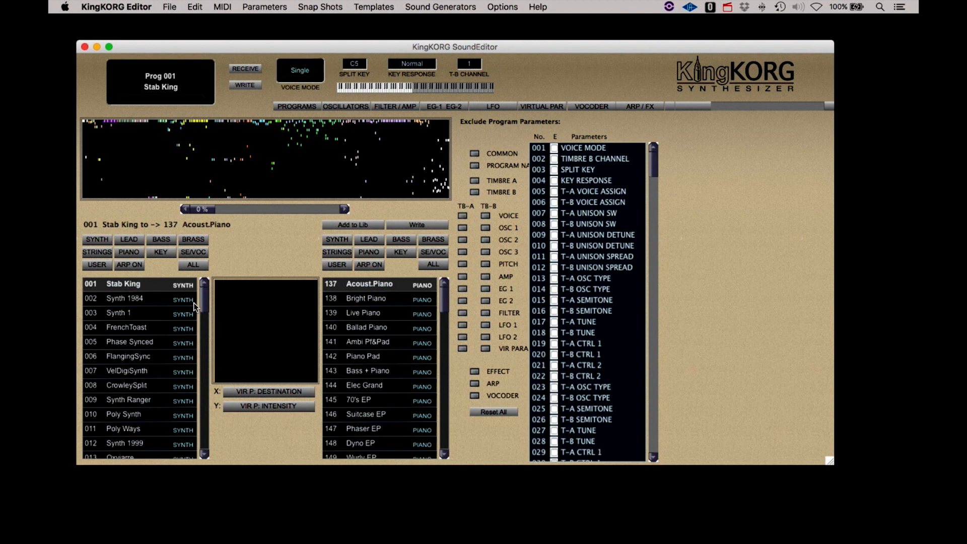
{"action": "left_click", "coordinate": [384, 286]}
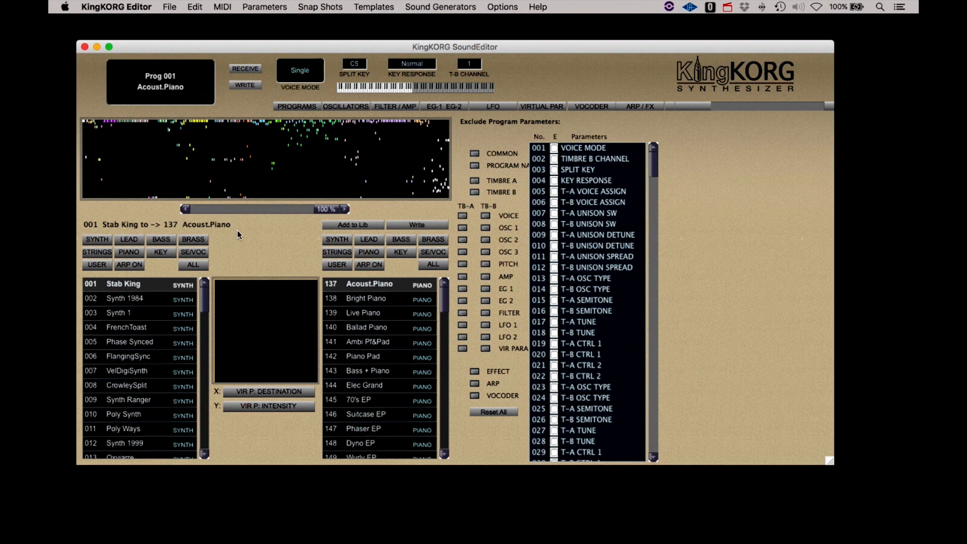
{"action": "left_click", "coordinate": [196, 210]}
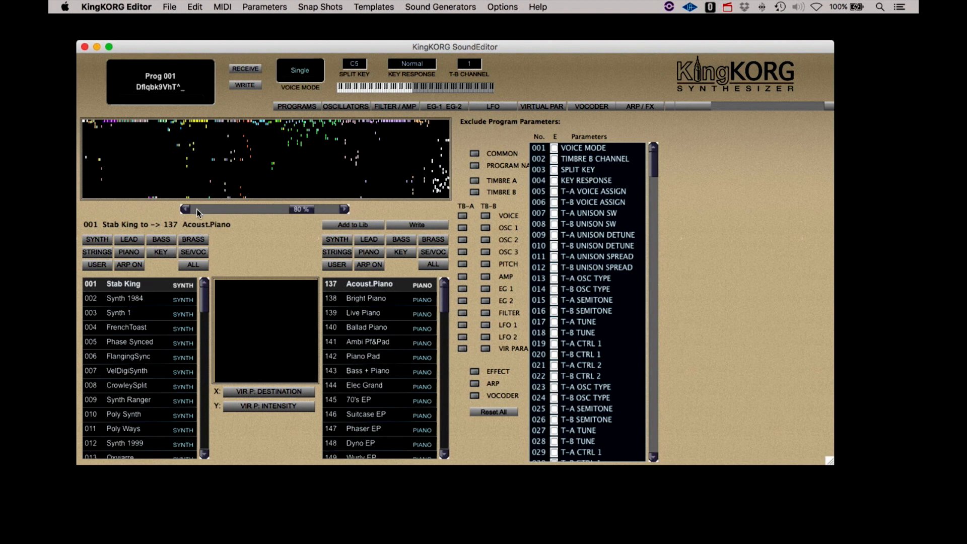
- Reset the blend to 0%, then raise it through 5%, 10%, 21% and 31% to 33%
{"action": "left_click_drag", "start_coordinate": [302, 210], "coordinate": [178, 216]}
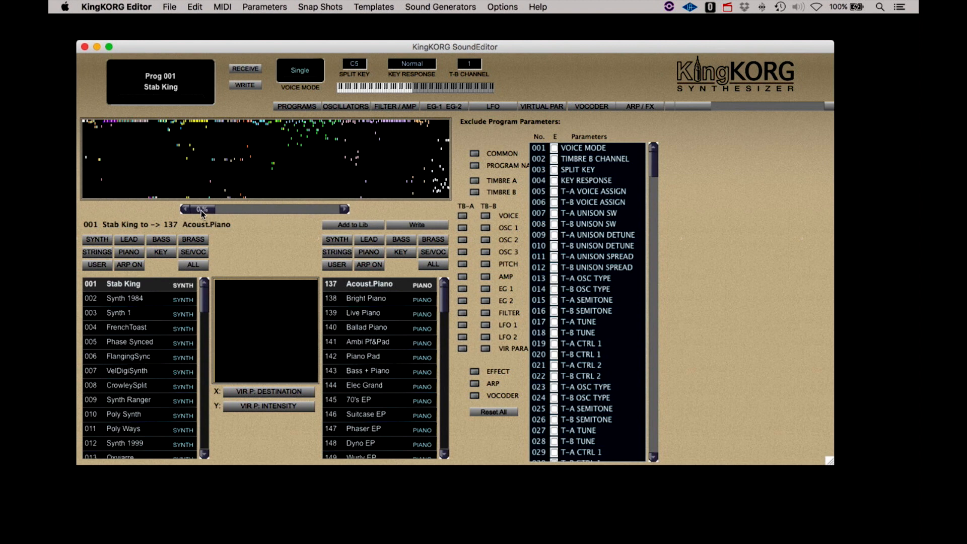
{"action": "left_click", "coordinate": [345, 209]}
{"action": "left_click", "coordinate": [345, 209]}
{"action": "left_click", "coordinate": [343, 209]}
{"action": "left_click", "coordinate": [240, 209]}
{"action": "left_click_drag", "start_coordinate": [240, 209], "coordinate": [257, 210]}
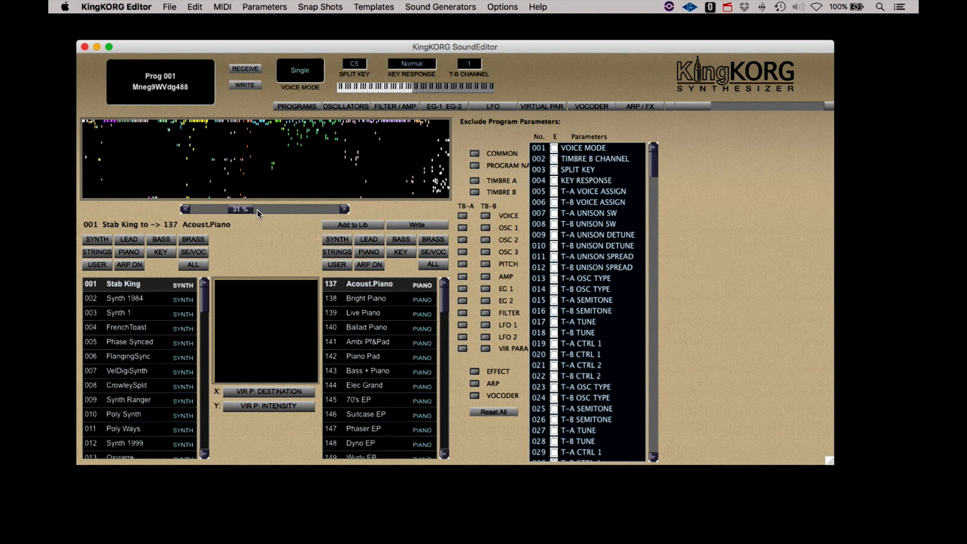
{"action": "left_click", "coordinate": [345, 209]}
{"action": "left_click", "coordinate": [346, 209]}
- Add the 33% morph to the library, start a new bank discarding changes, and close the manager
{"action": "left_click", "coordinate": [354, 225]}
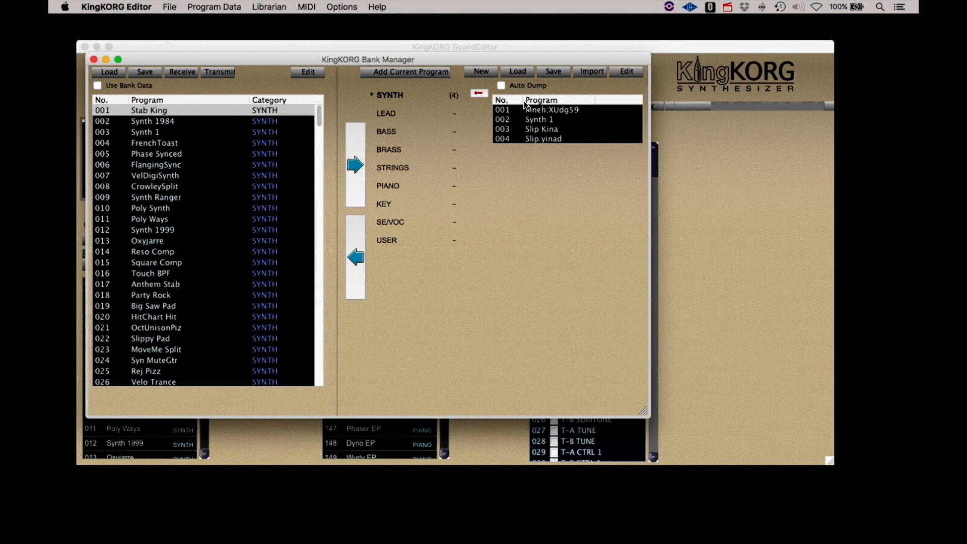
{"action": "left_click", "coordinate": [487, 73]}
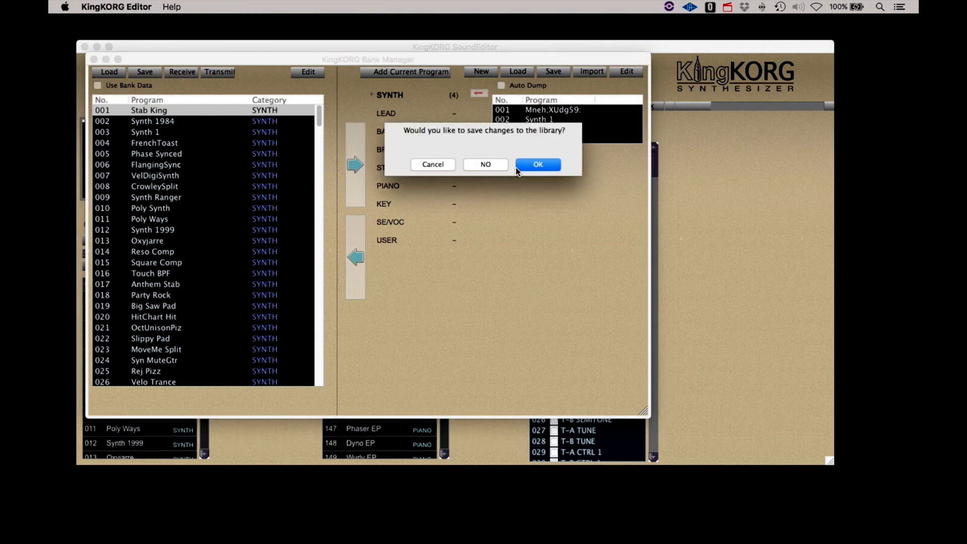
{"action": "left_click", "coordinate": [485, 165]}
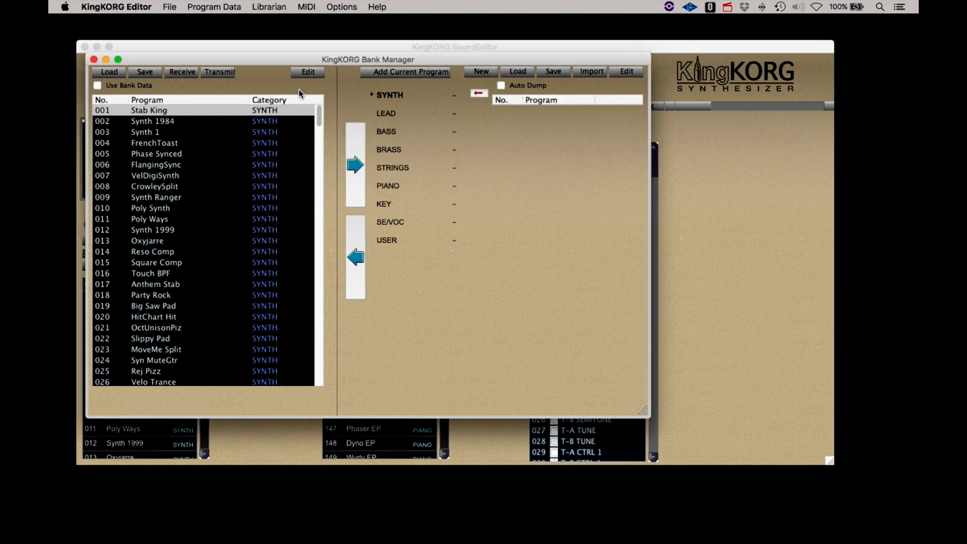
{"action": "left_click", "coordinate": [93, 60]}
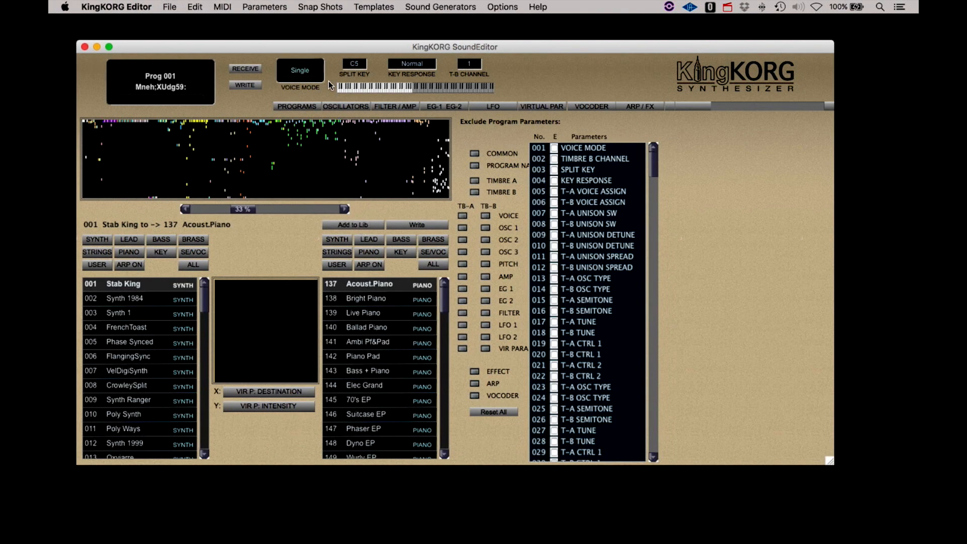
- Check the library through File > KingKORG Bank Manager / Librarian, then close it
{"action": "left_click", "coordinate": [172, 7]}
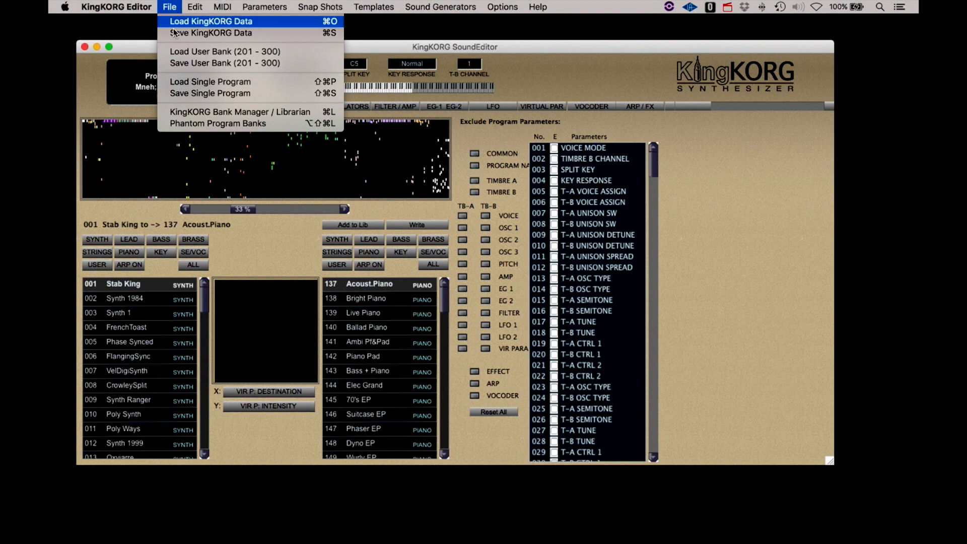
{"action": "left_click", "coordinate": [186, 112]}
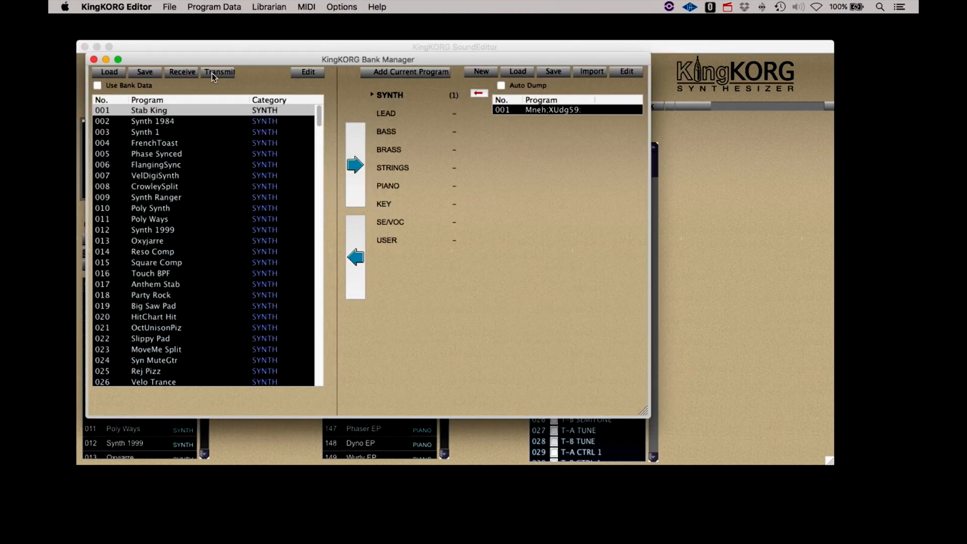
{"action": "left_click", "coordinate": [94, 60]}
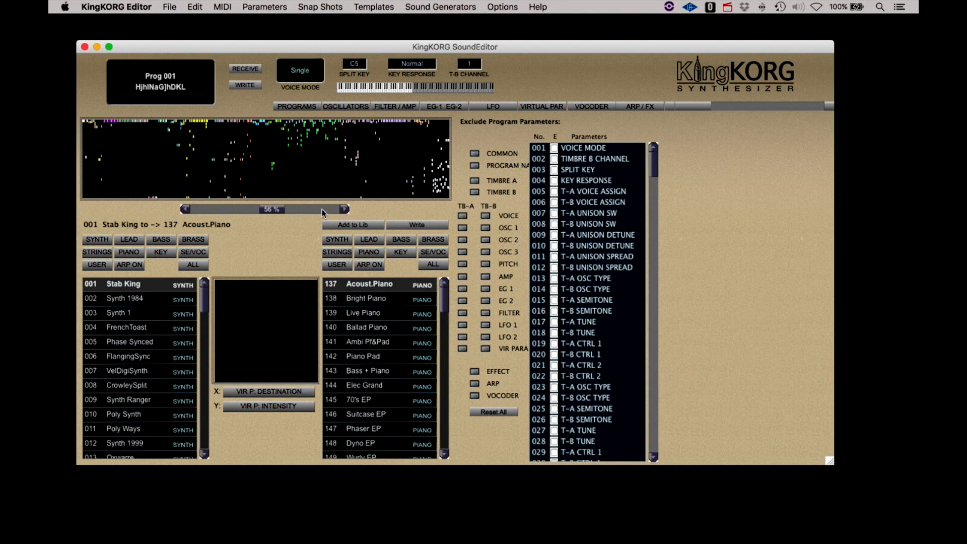
- Raise the morph amount from 55% to 68% and add that morph to the library
{"action": "left_click", "coordinate": [189, 209]}
{"action": "left_click", "coordinate": [337, 210]}
{"action": "left_click", "coordinate": [336, 210]}
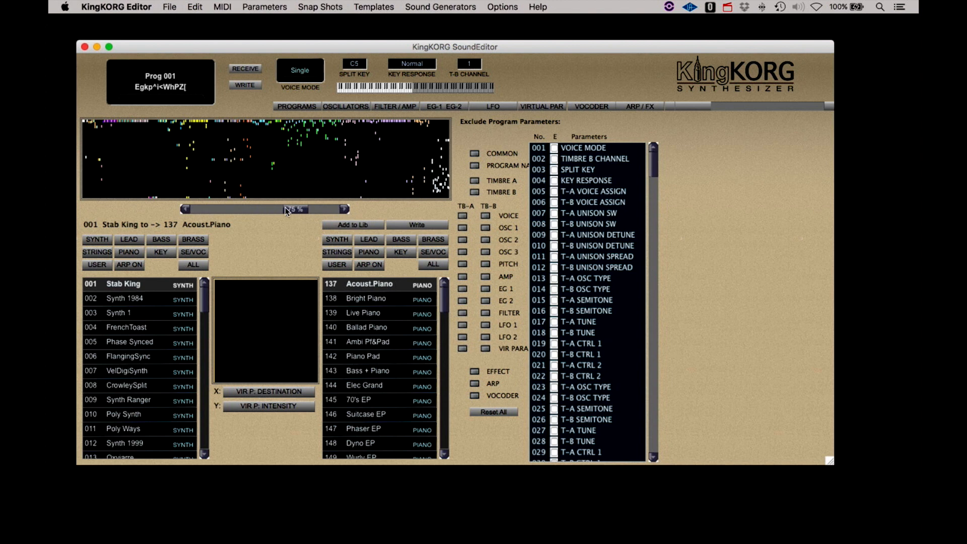
{"action": "left_click", "coordinate": [261, 212]}
{"action": "left_click", "coordinate": [343, 208]}
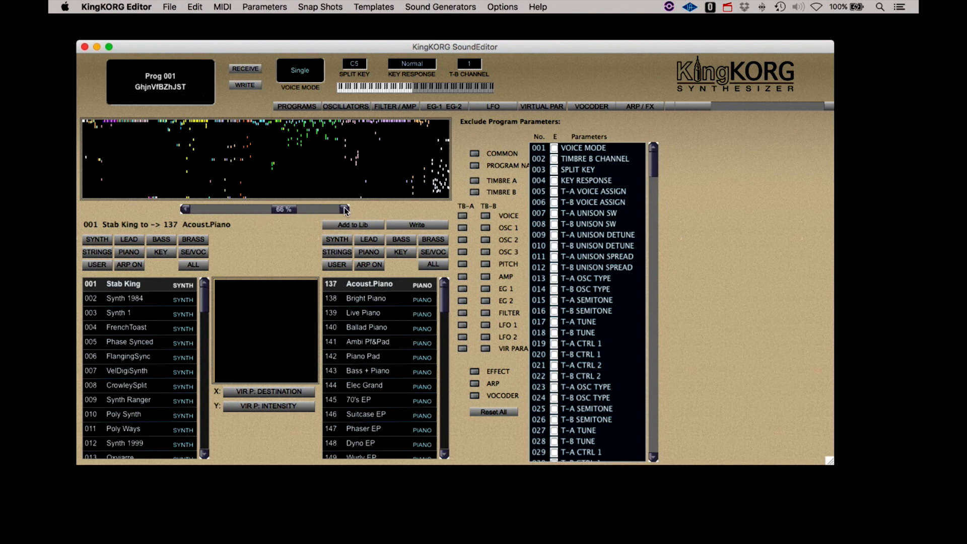
{"action": "left_click", "coordinate": [344, 208]}
{"action": "left_click", "coordinate": [344, 209]}
{"action": "left_click", "coordinate": [375, 228]}
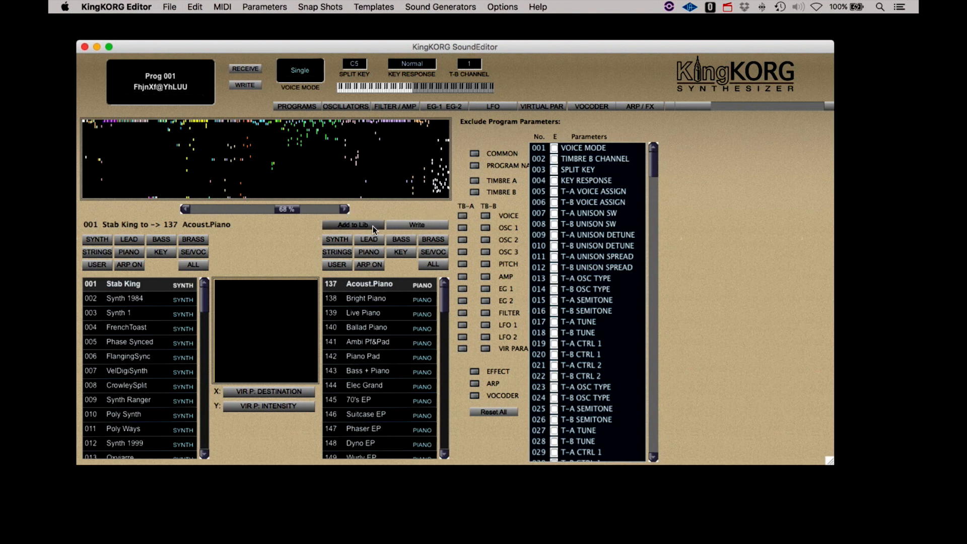
- Advance the morph to 70% and add it to the library
{"action": "left_click", "coordinate": [344, 209]}
{"action": "left_click", "coordinate": [344, 210]}
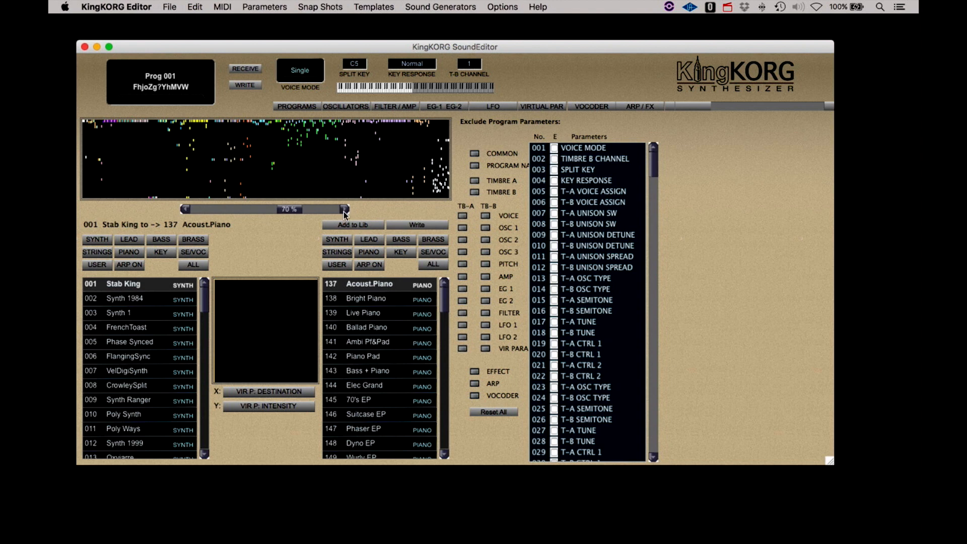
{"action": "left_click", "coordinate": [351, 228]}
- Step the morph amount through 72%, 74%, 75%, 78% and 80% up to 81%
{"action": "left_click", "coordinate": [345, 210]}
{"action": "left_click", "coordinate": [345, 211]}
{"action": "left_click", "coordinate": [346, 212]}
{"action": "left_click", "coordinate": [346, 212]}
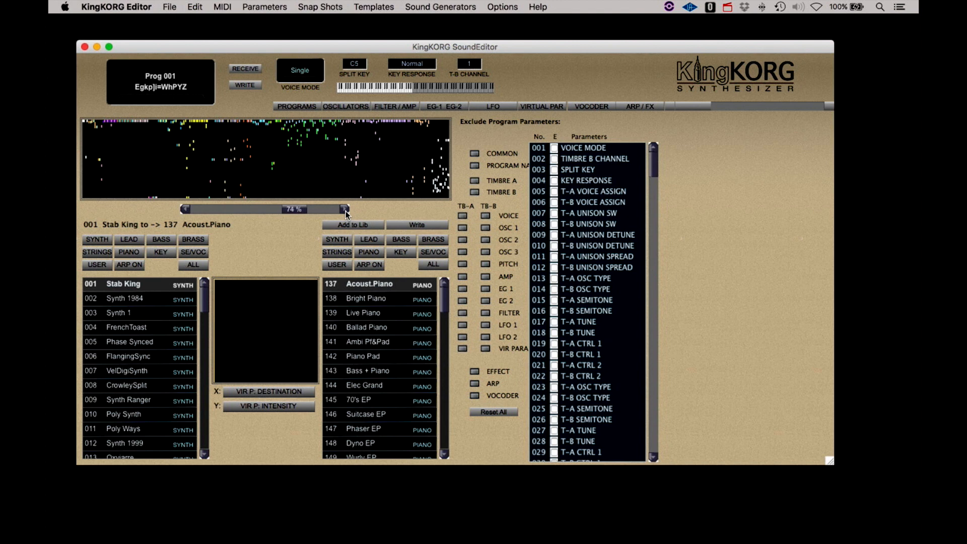
{"action": "left_click", "coordinate": [345, 212]}
{"action": "left_click", "coordinate": [345, 209]}
{"action": "left_click", "coordinate": [346, 209]}
{"action": "left_click", "coordinate": [345, 209]}
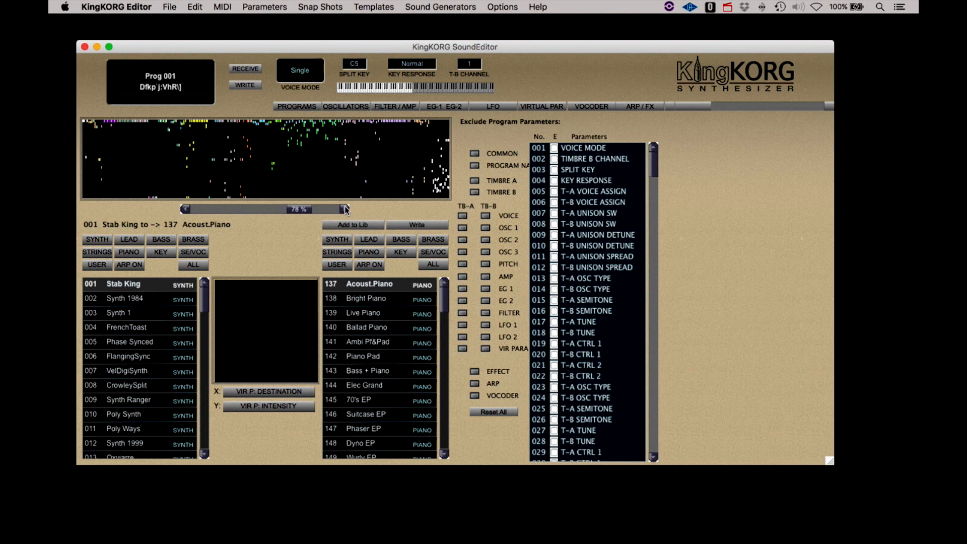
{"action": "left_click", "coordinate": [185, 209]}
{"action": "left_click", "coordinate": [346, 210]}
{"action": "left_click", "coordinate": [345, 211]}
{"action": "left_click", "coordinate": [346, 210]}
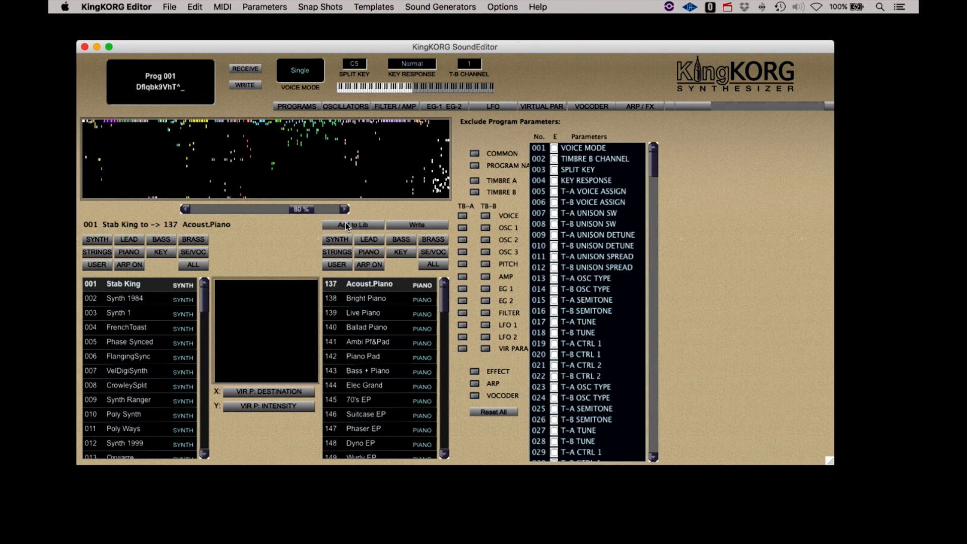
{"action": "left_click", "coordinate": [345, 211]}
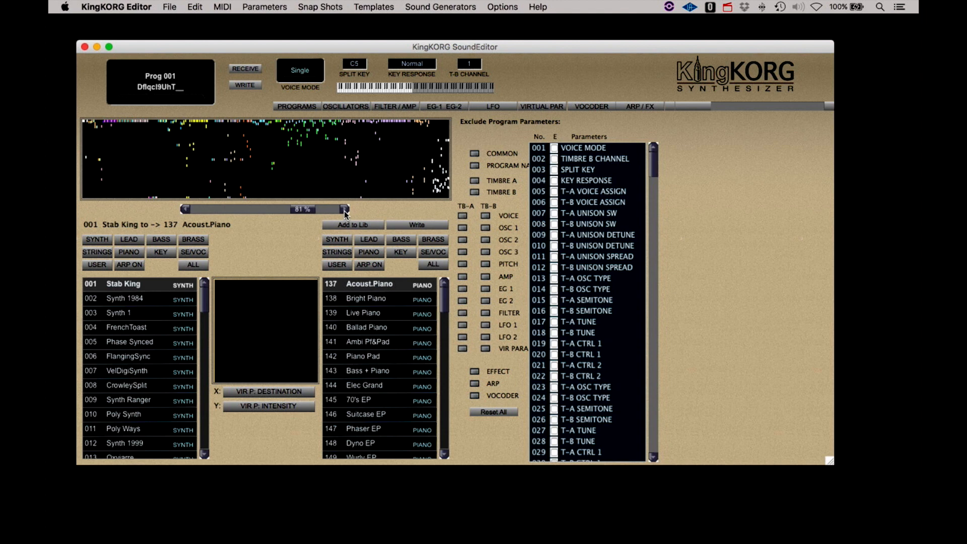
- Keep raising the morph amount past 87% up to 93%
{"action": "left_click", "coordinate": [345, 211]}
{"action": "left_click", "coordinate": [345, 211]}
{"action": "left_click", "coordinate": [345, 210]}
{"action": "left_click", "coordinate": [345, 211]}
{"action": "left_click", "coordinate": [346, 211]}
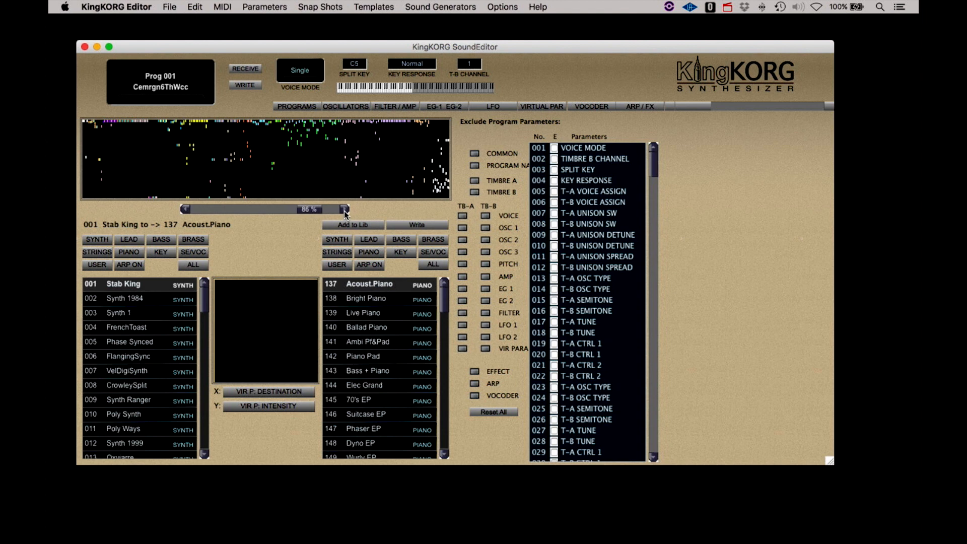
{"action": "left_click", "coordinate": [345, 210]}
{"action": "left_click", "coordinate": [346, 211]}
{"action": "left_click", "coordinate": [345, 211]}
{"action": "left_click", "coordinate": [346, 210]}
{"action": "left_click", "coordinate": [346, 211]}
{"action": "left_click", "coordinate": [345, 211]}
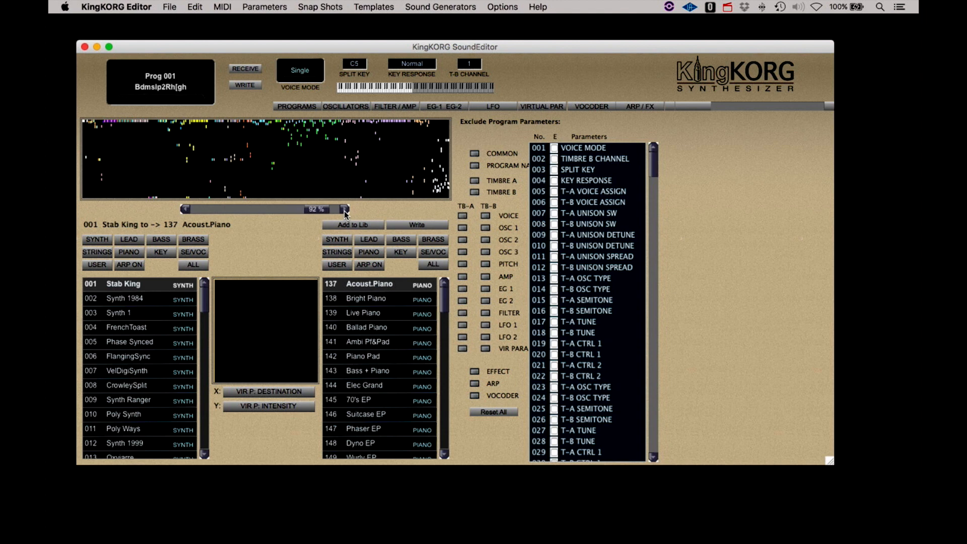
{"action": "left_click", "coordinate": [345, 210]}
{"action": "left_click", "coordinate": [346, 210]}
{"action": "left_click", "coordinate": [345, 211]}
{"action": "left_click", "coordinate": [345, 210]}
{"action": "left_click", "coordinate": [346, 210]}
{"action": "left_click", "coordinate": [345, 211]}
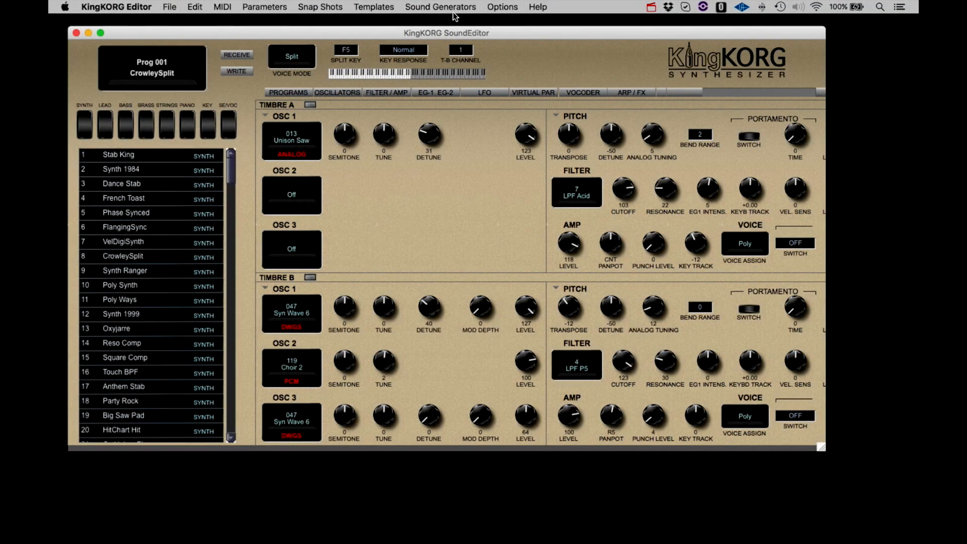
- Open Patch Maker and base the whole patch on 112 PMW Strings
{"action": "left_click", "coordinate": [450, 8]}
{"action": "left_click", "coordinate": [449, 21]}
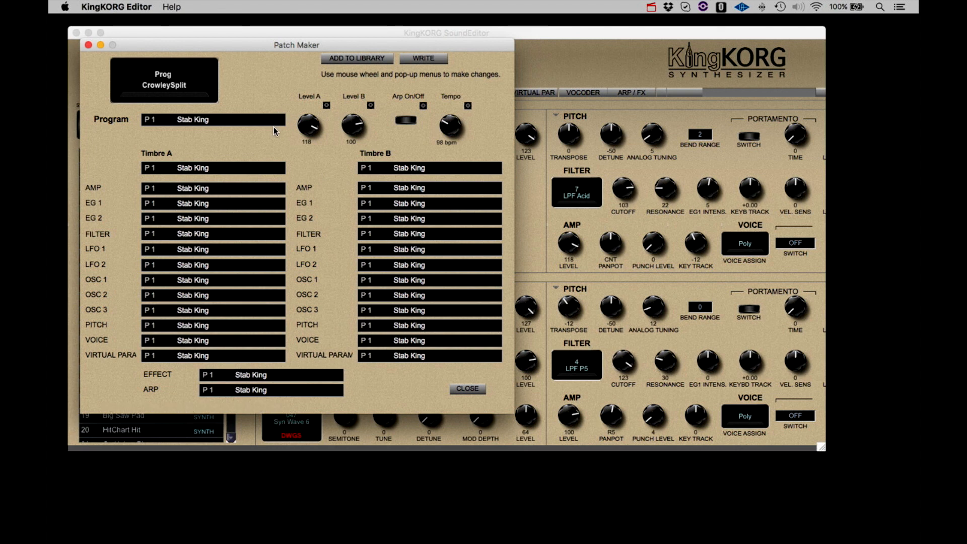
{"action": "left_click", "coordinate": [241, 120]}
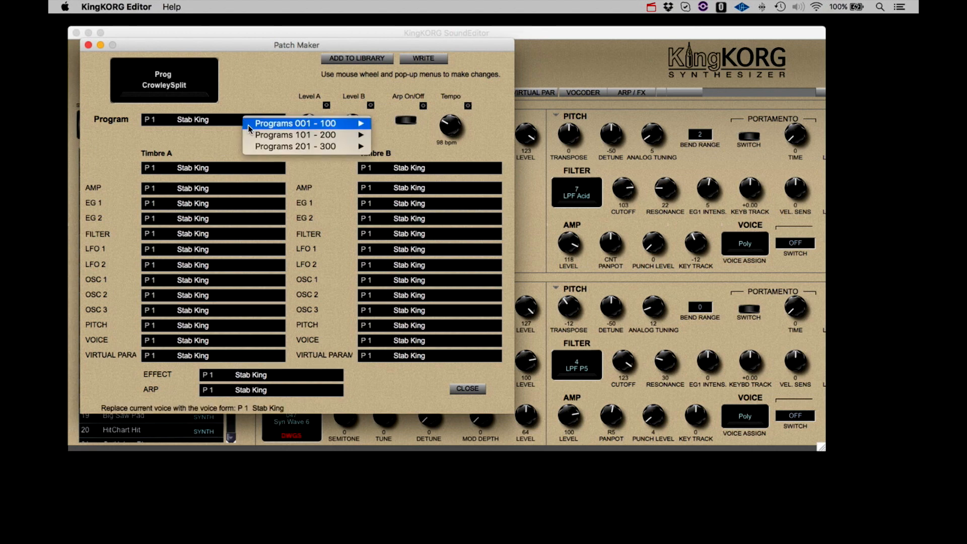
{"action": "mouse_move", "coordinate": [258, 134]}
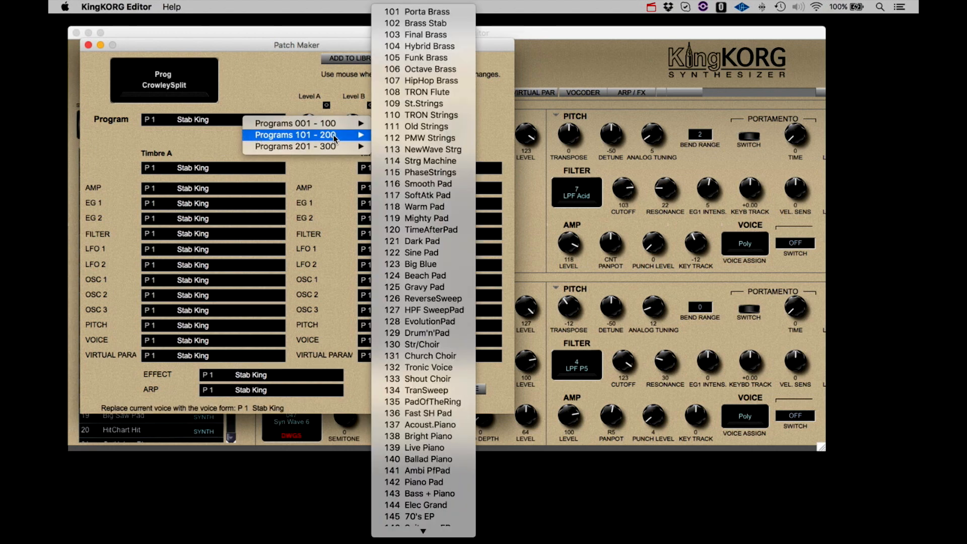
{"action": "left_click", "coordinate": [377, 137]}
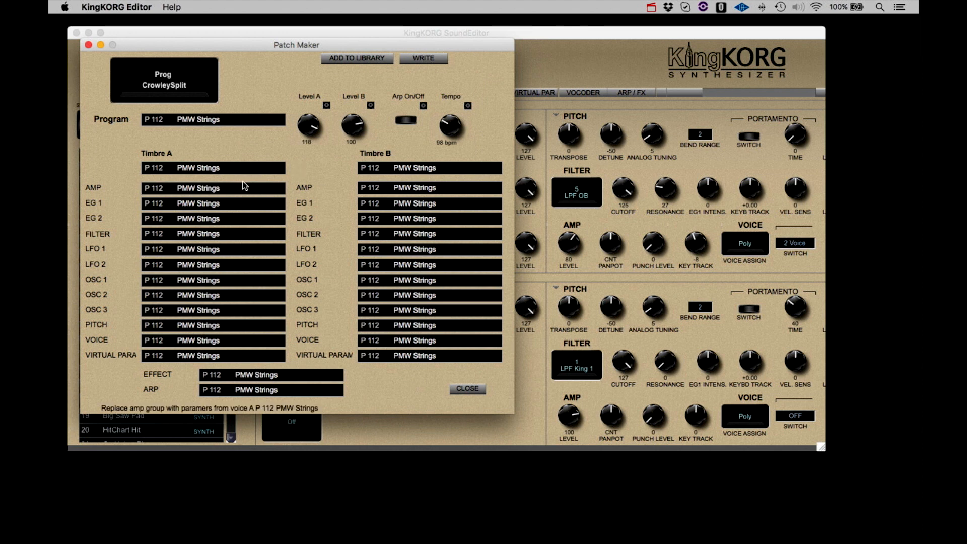
- Take Timbre A's amp from 16 Touch BPF, leaving LFO 1 unchanged
{"action": "left_click", "coordinate": [228, 189]}
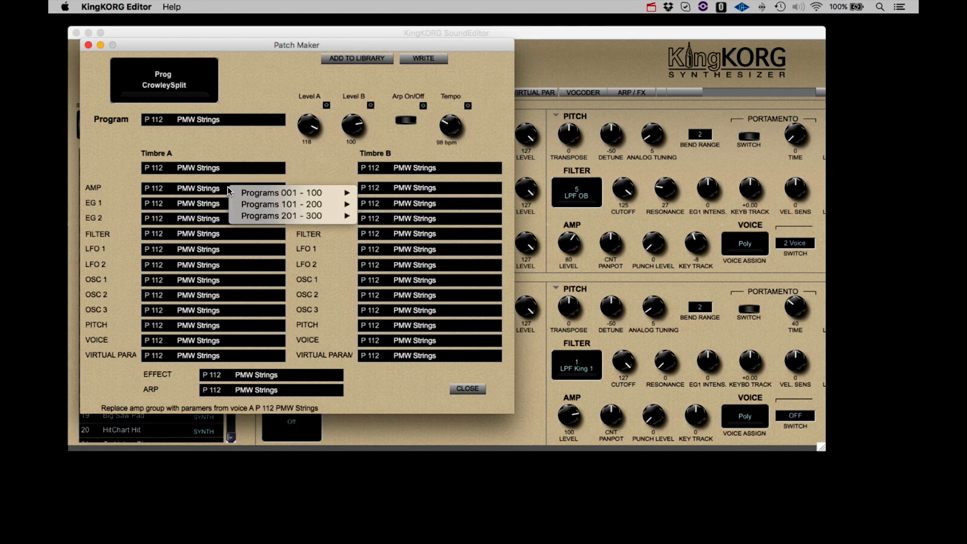
{"action": "mouse_move", "coordinate": [259, 196]}
{"action": "left_click", "coordinate": [371, 185]}
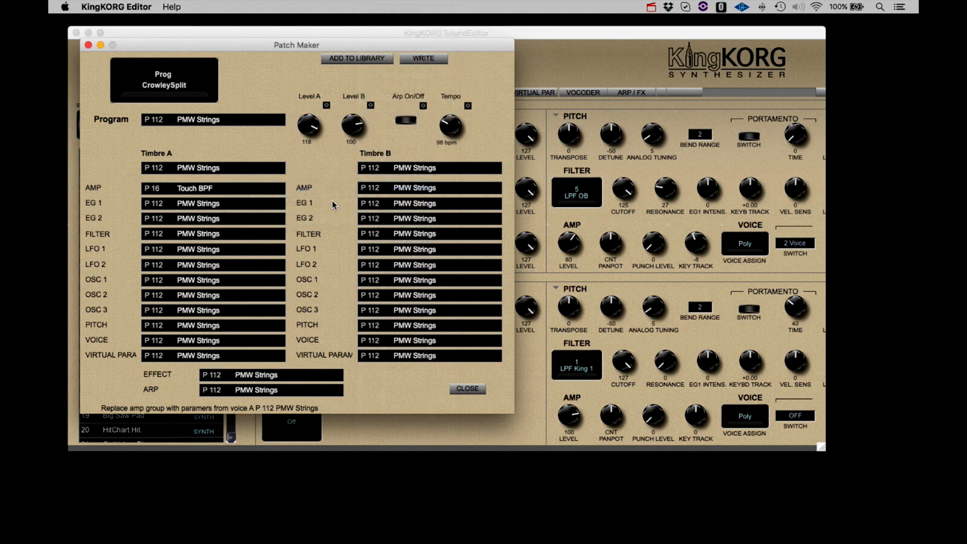
{"action": "left_click", "coordinate": [255, 256]}
{"action": "left_click", "coordinate": [252, 250]}
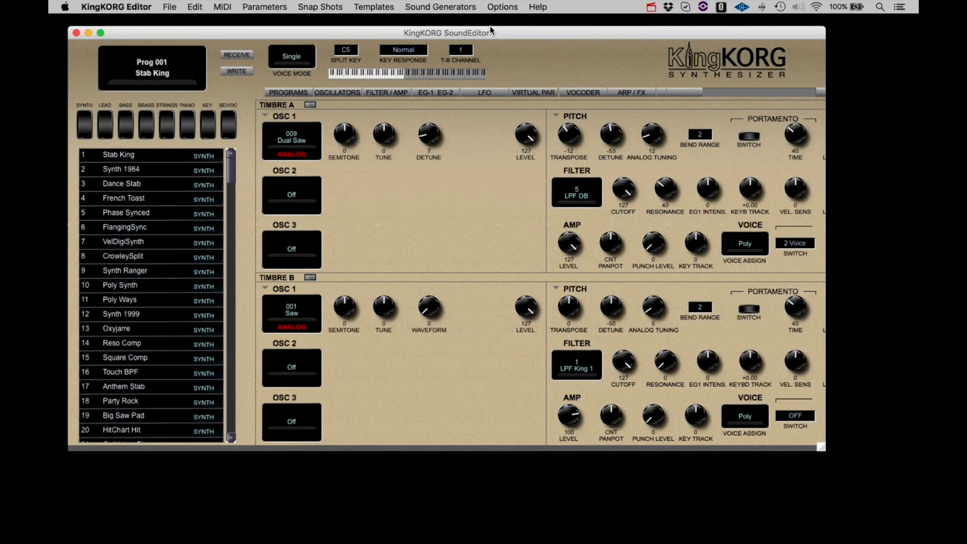
- Start a Patch Maker patch with every slot set to program 8 CrowleySplit
{"action": "left_click", "coordinate": [459, 7]}
{"action": "left_click", "coordinate": [462, 23]}
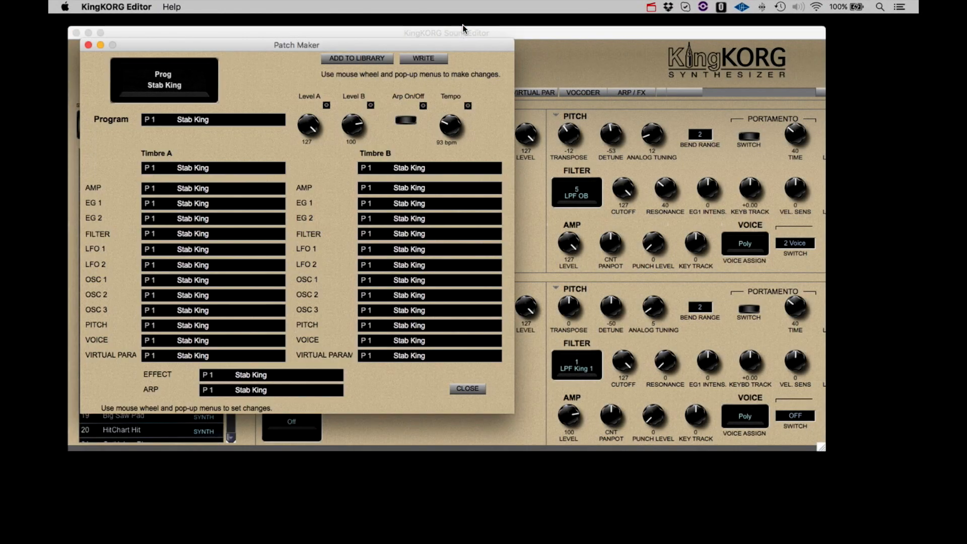
{"action": "left_click", "coordinate": [220, 123]}
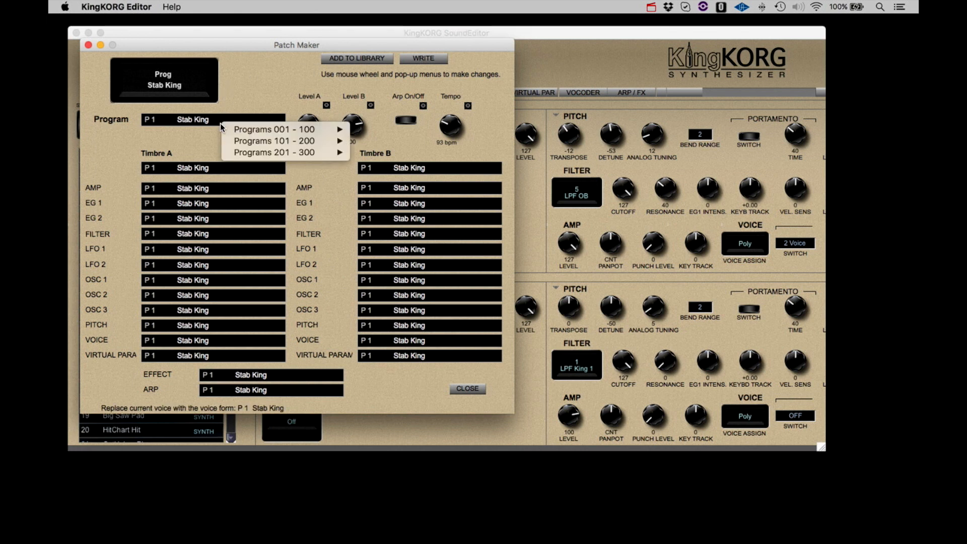
{"action": "mouse_move", "coordinate": [229, 131]}
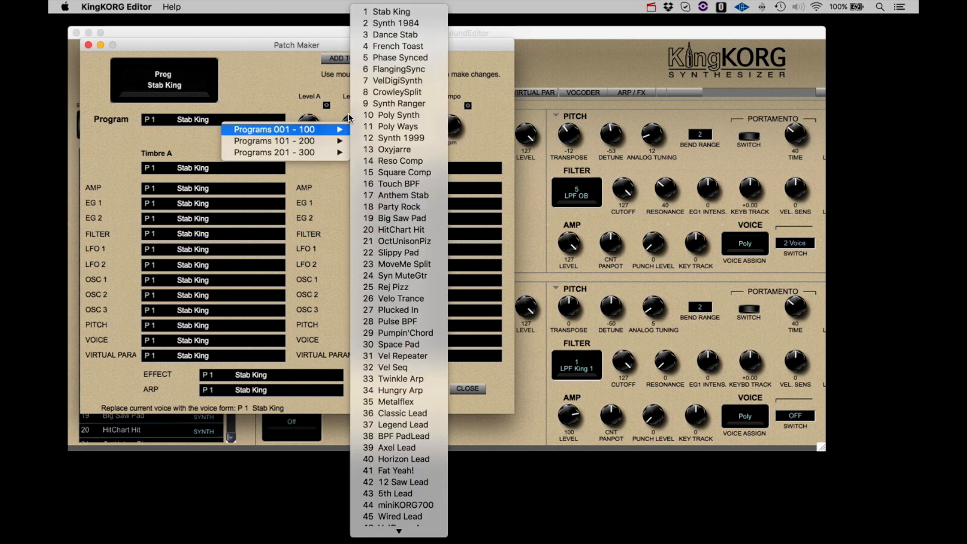
{"action": "left_click", "coordinate": [374, 93]}
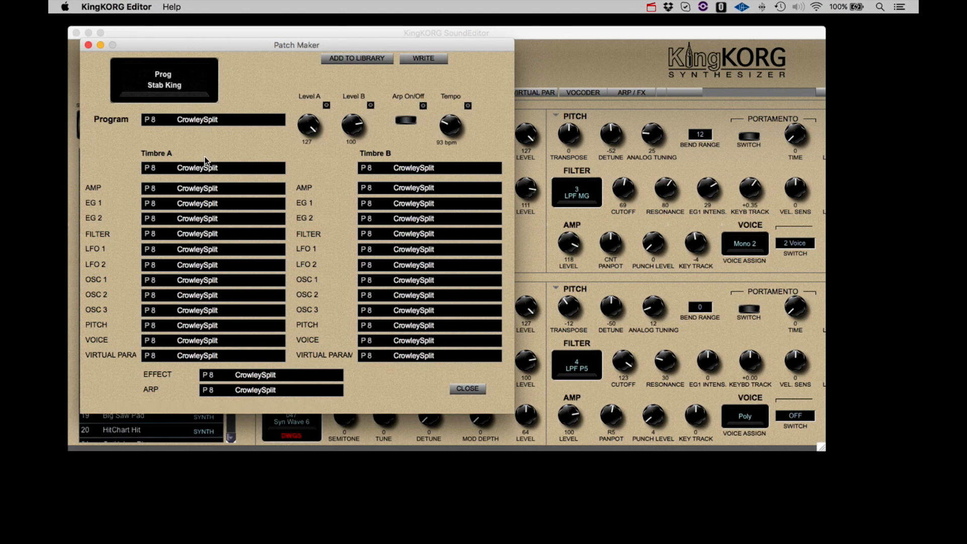
- Source all of Timbre A from 1 Stab King, then change it to 114 Strg Machine
{"action": "left_click", "coordinate": [208, 169]}
{"action": "mouse_move", "coordinate": [224, 176]}
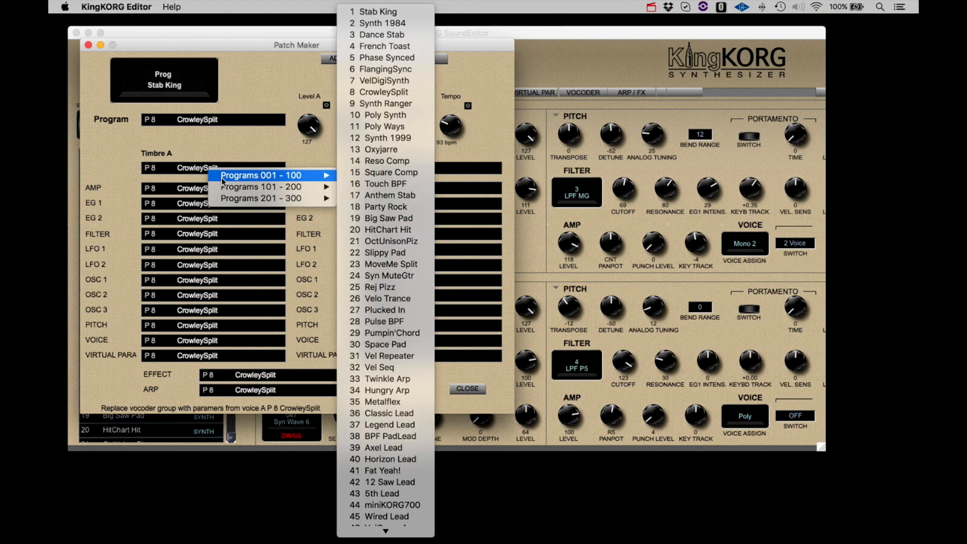
{"action": "left_click", "coordinate": [382, 11]}
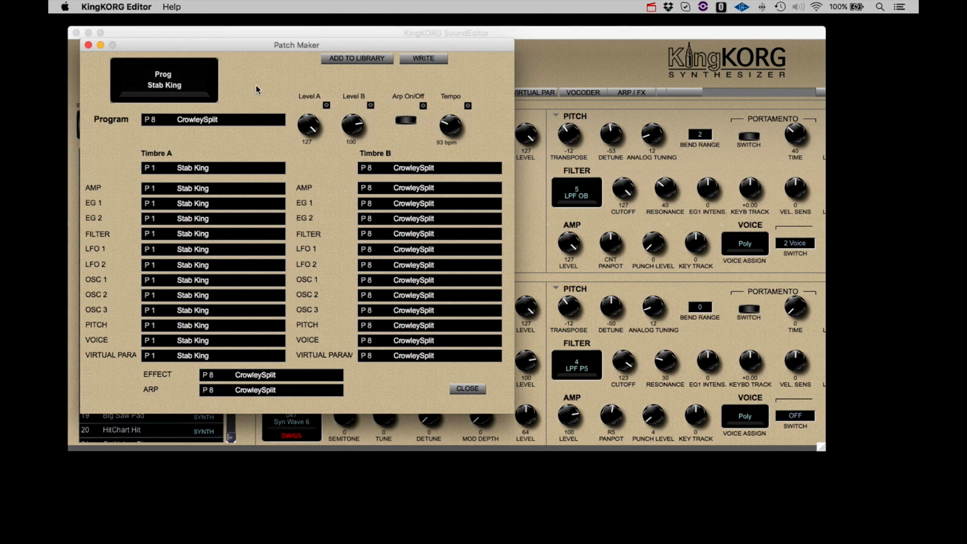
{"action": "left_click", "coordinate": [219, 168]}
{"action": "mouse_move", "coordinate": [254, 185]}
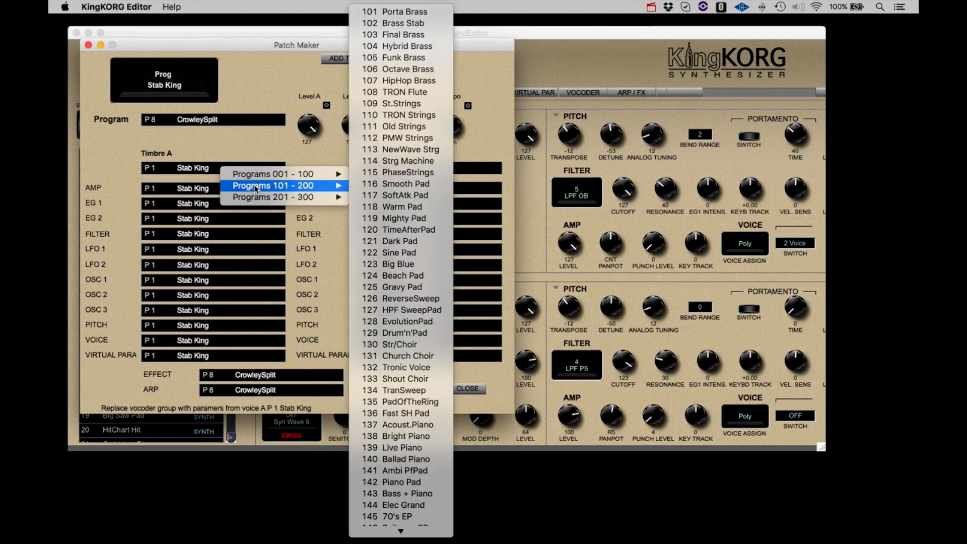
{"action": "left_click", "coordinate": [379, 161]}
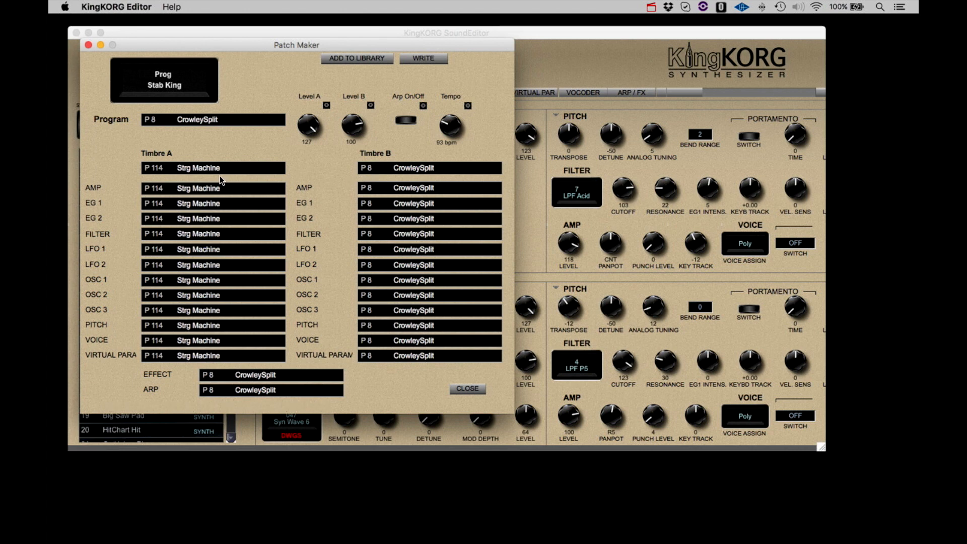
- Check the program choices for Timbre A's LFO 2 and leave them unchanged
{"action": "left_click", "coordinate": [223, 264]}
{"action": "mouse_move", "coordinate": [255, 271]}
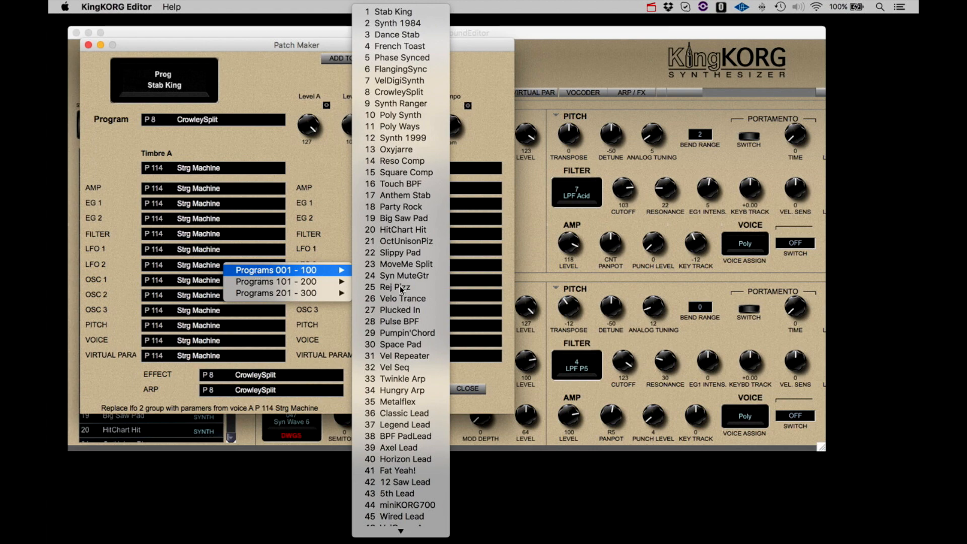
{"action": "left_click", "coordinate": [205, 282]}
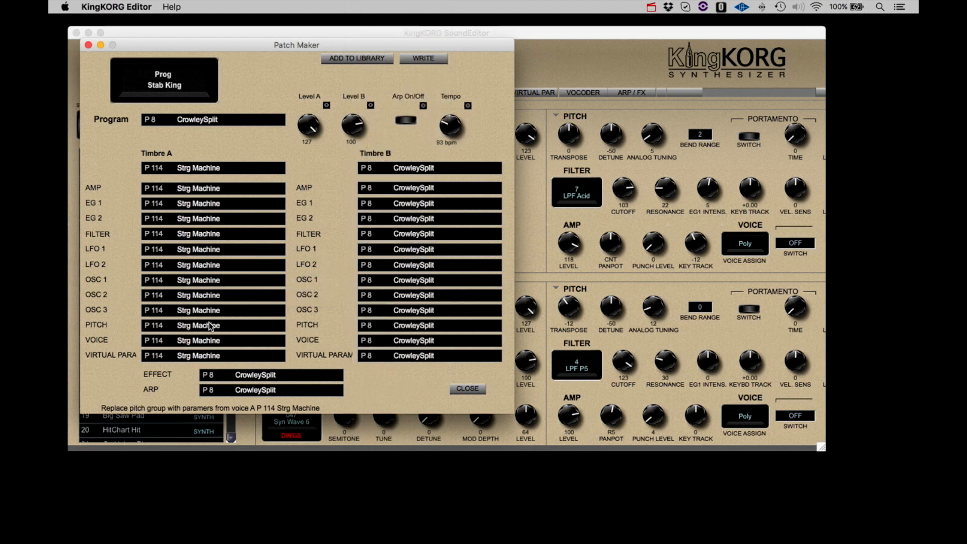